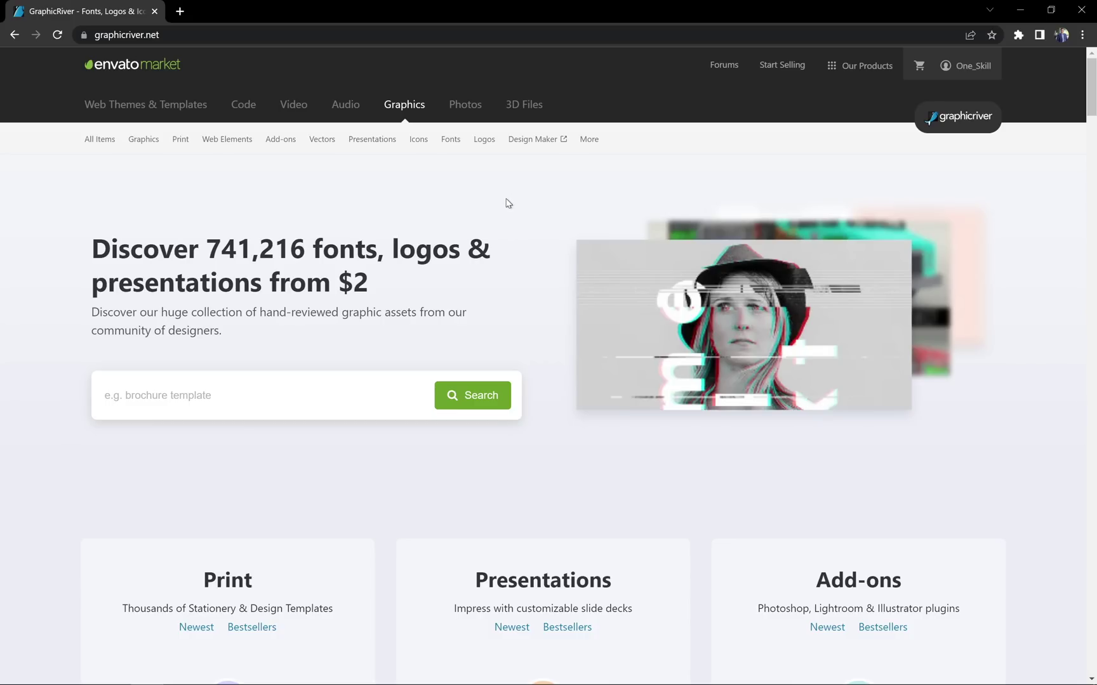
Open GraphicRiver's PowerPoint Templates category and list all of its items
mouse_move(368, 141)
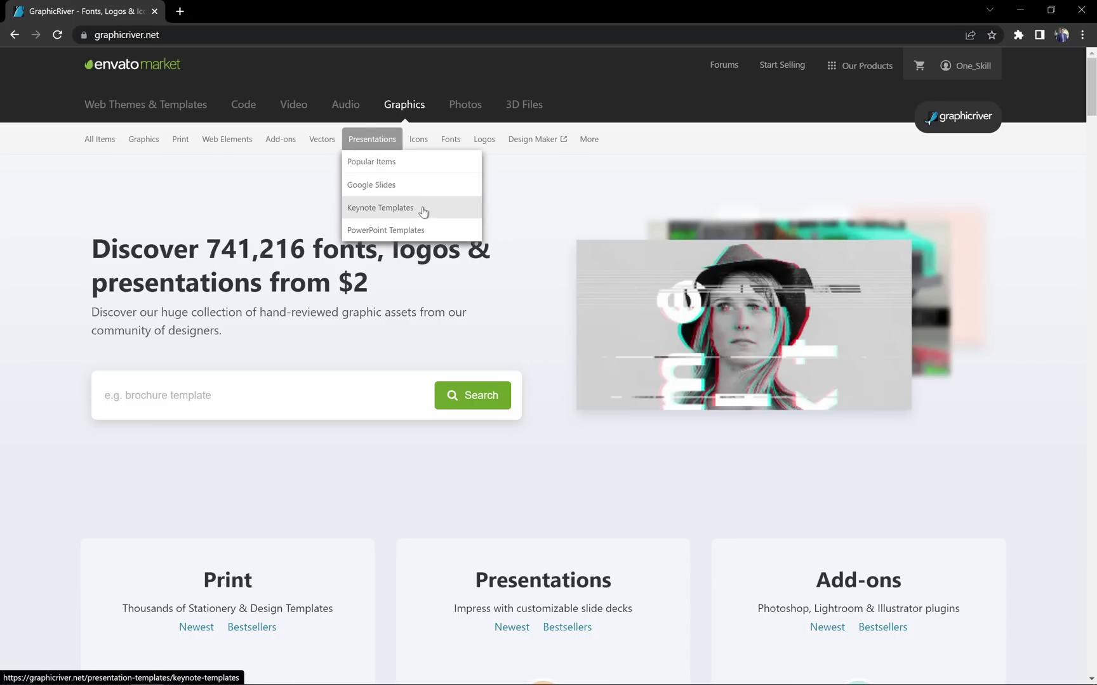
click(431, 233)
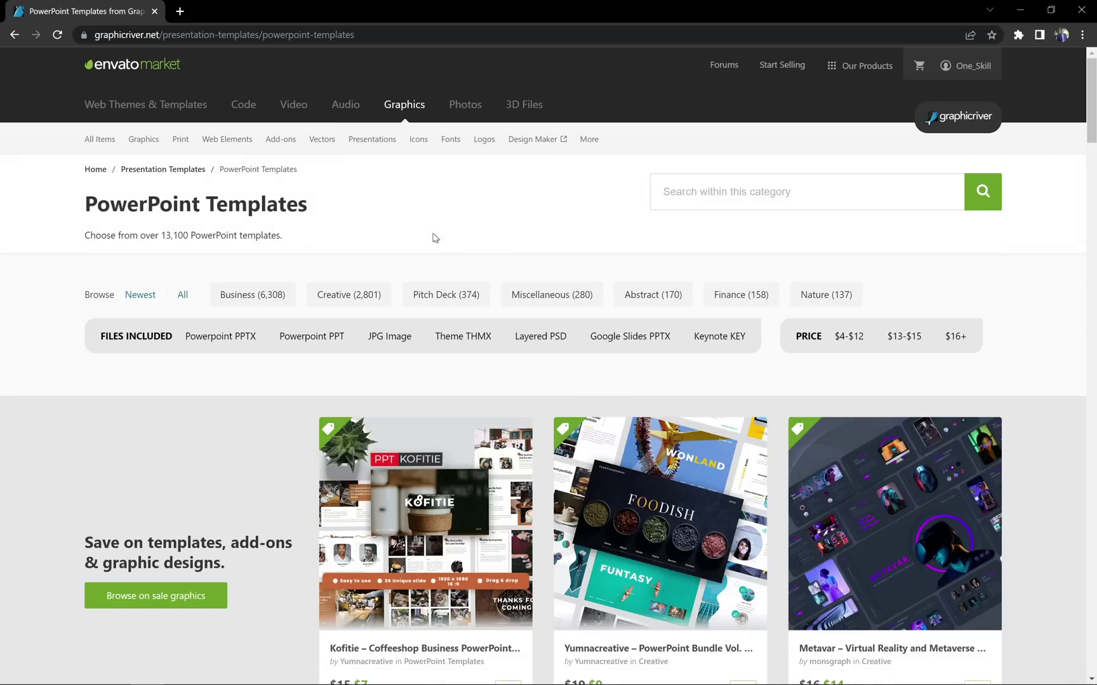
click(182, 297)
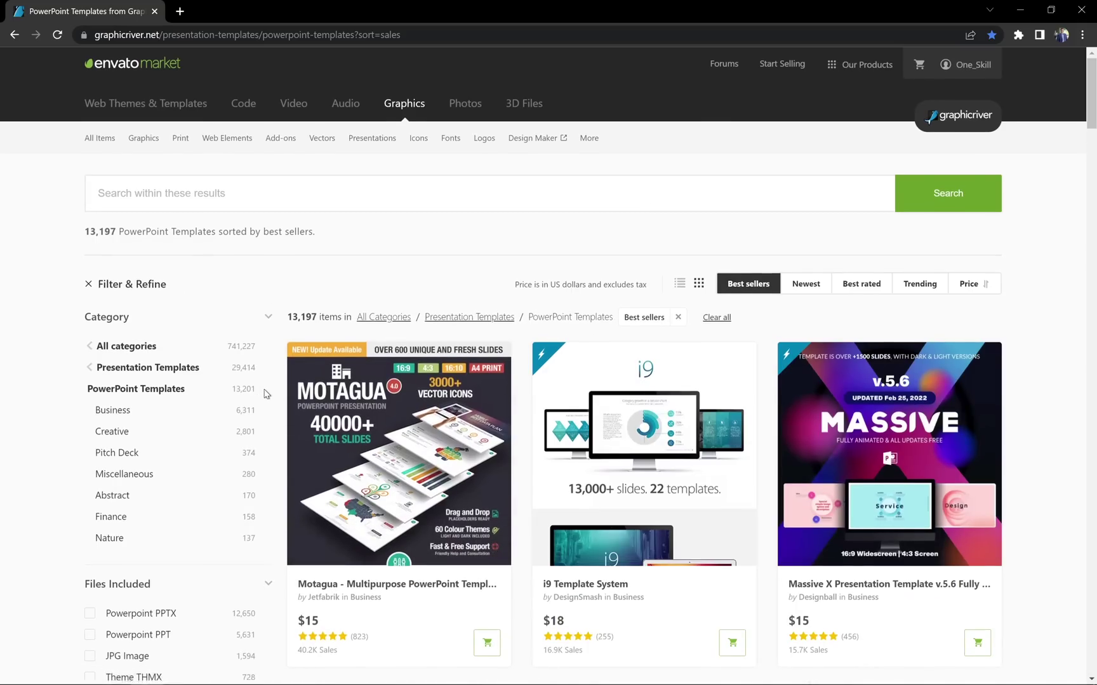
Filter the templates to those added in the last year and open the 2022 Essentials Multipurpose Premium template
scroll(265, 394, down, 4)
scroll(265, 394, down, 8)
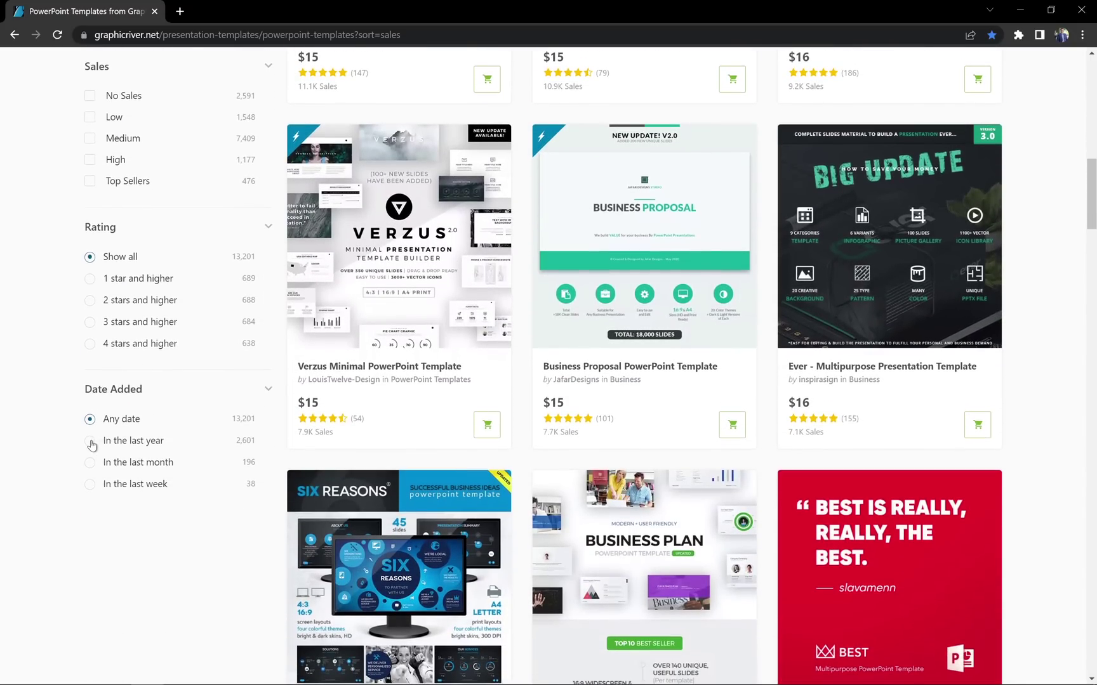
click(91, 442)
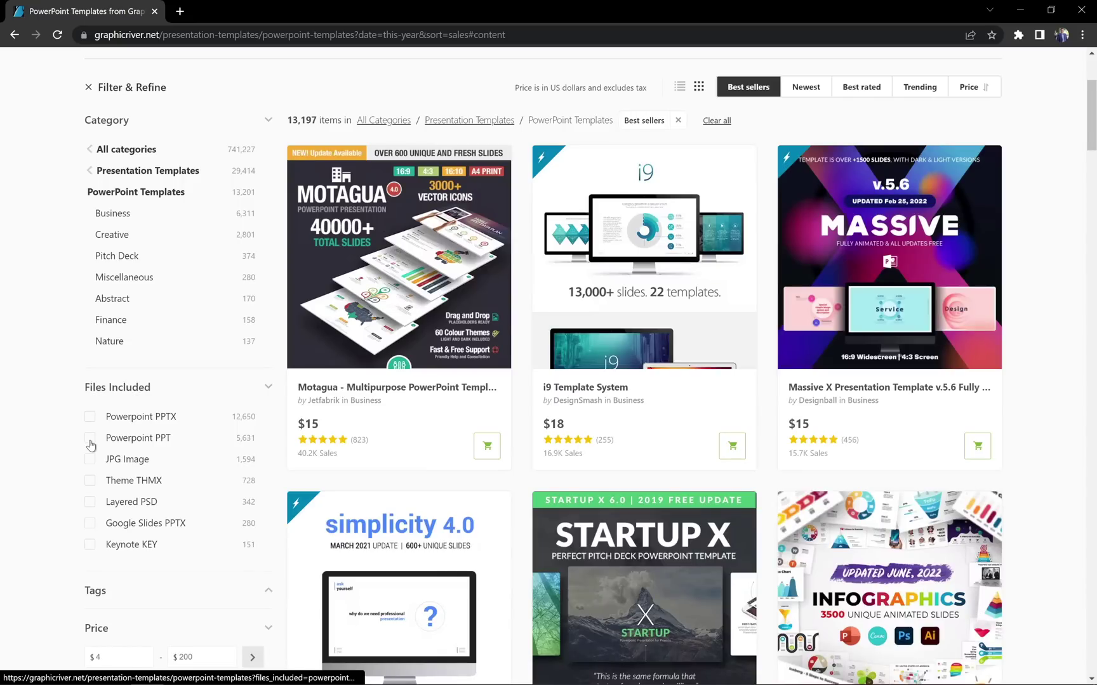
scroll(470, 335, up, 3)
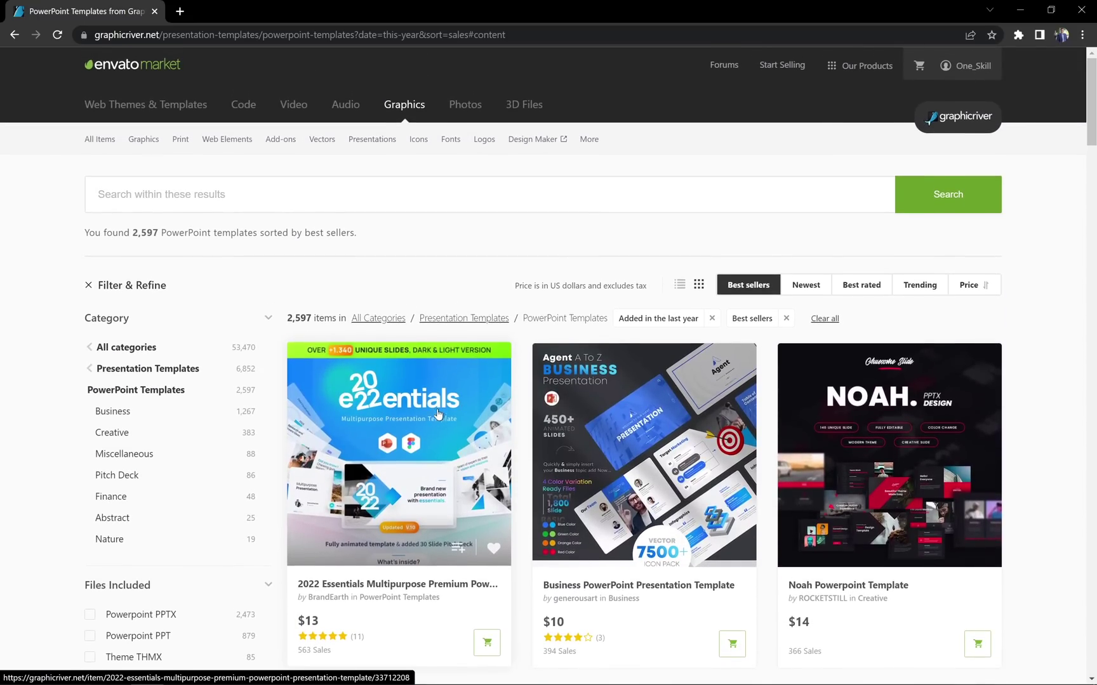
scroll(438, 414, down, 1)
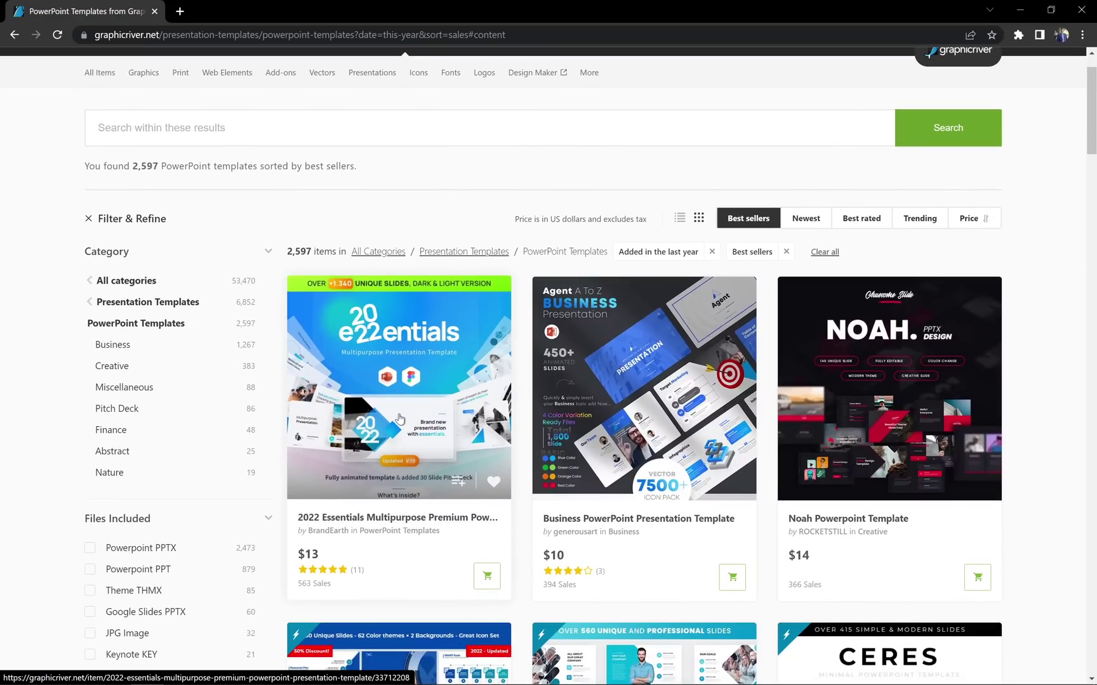
click(473, 360)
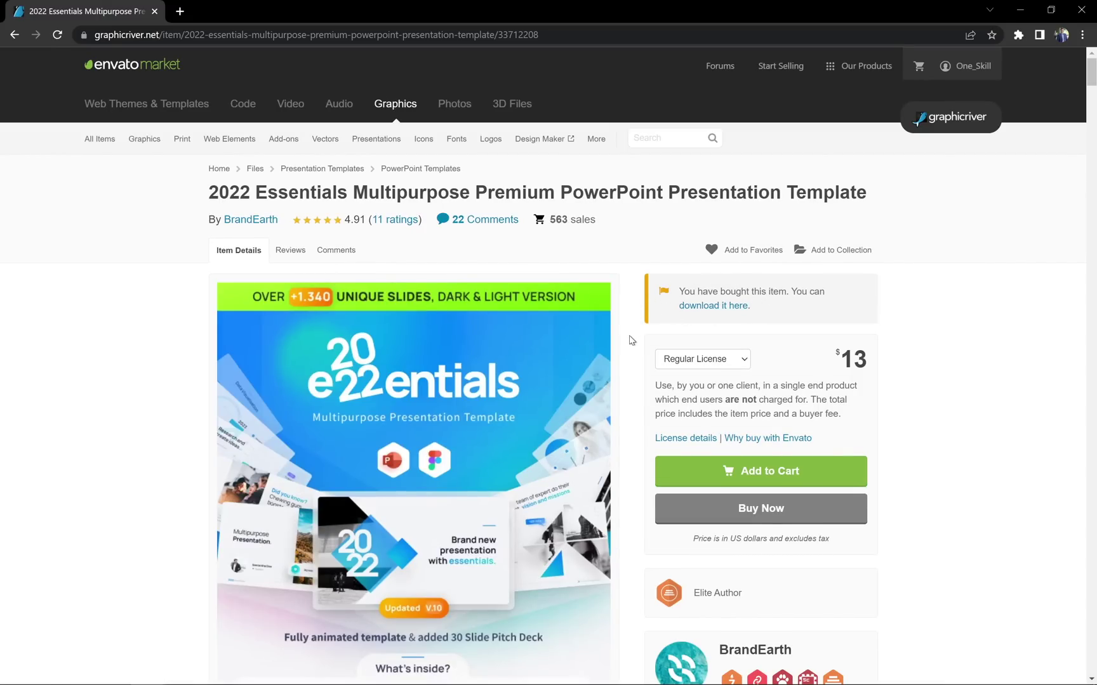
Examine the slide previews, pitch deck, dark version and feature overview on the template's item page
scroll(630, 340, down, 15)
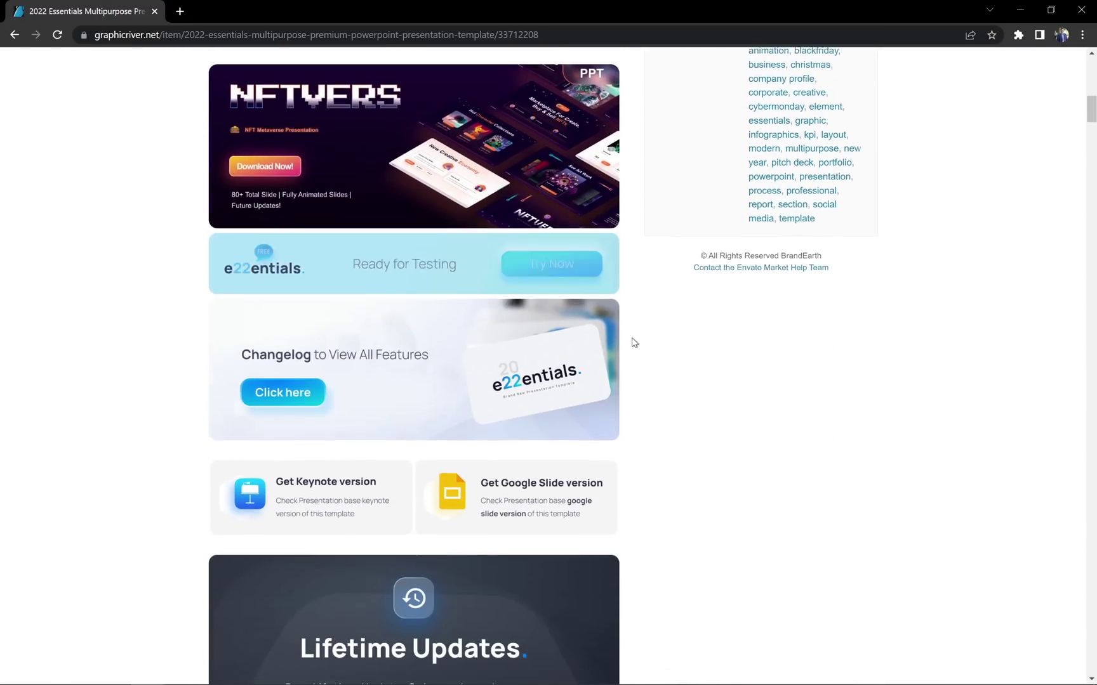
scroll(634, 343, down, 14)
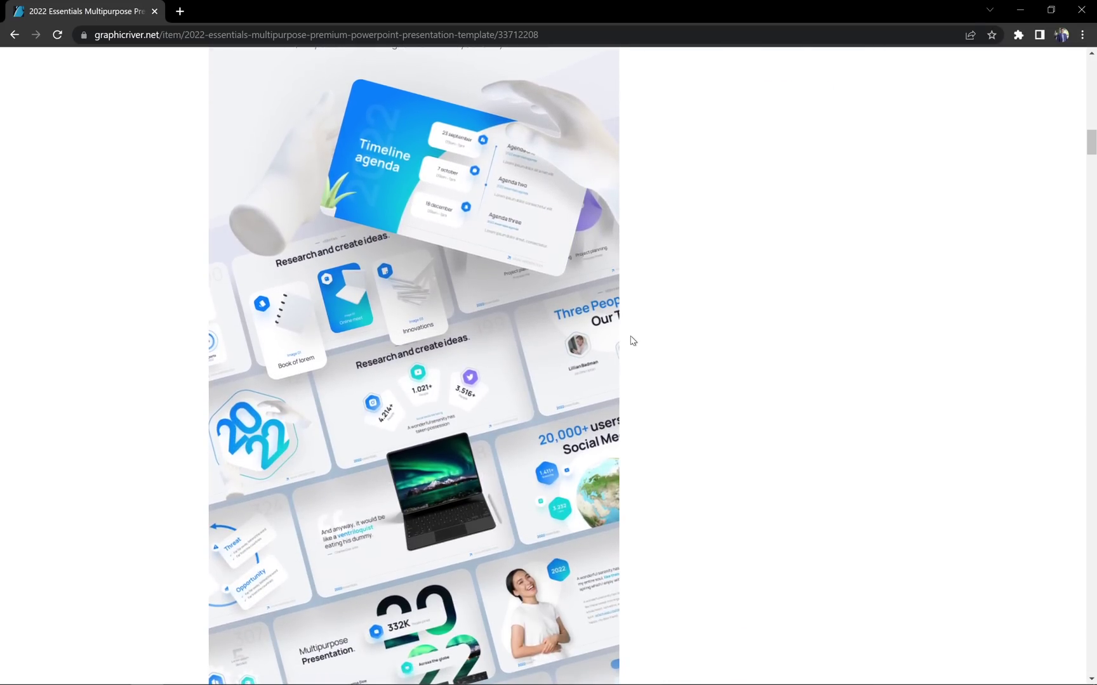
scroll(632, 341, down, 10)
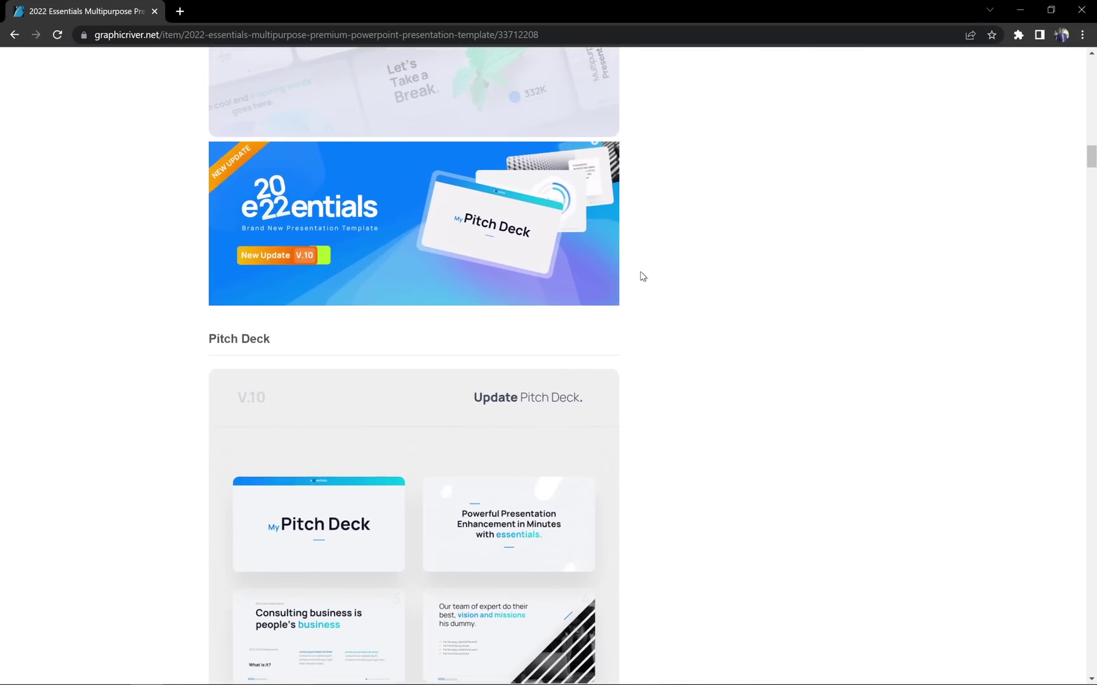
scroll(642, 276, up, 1)
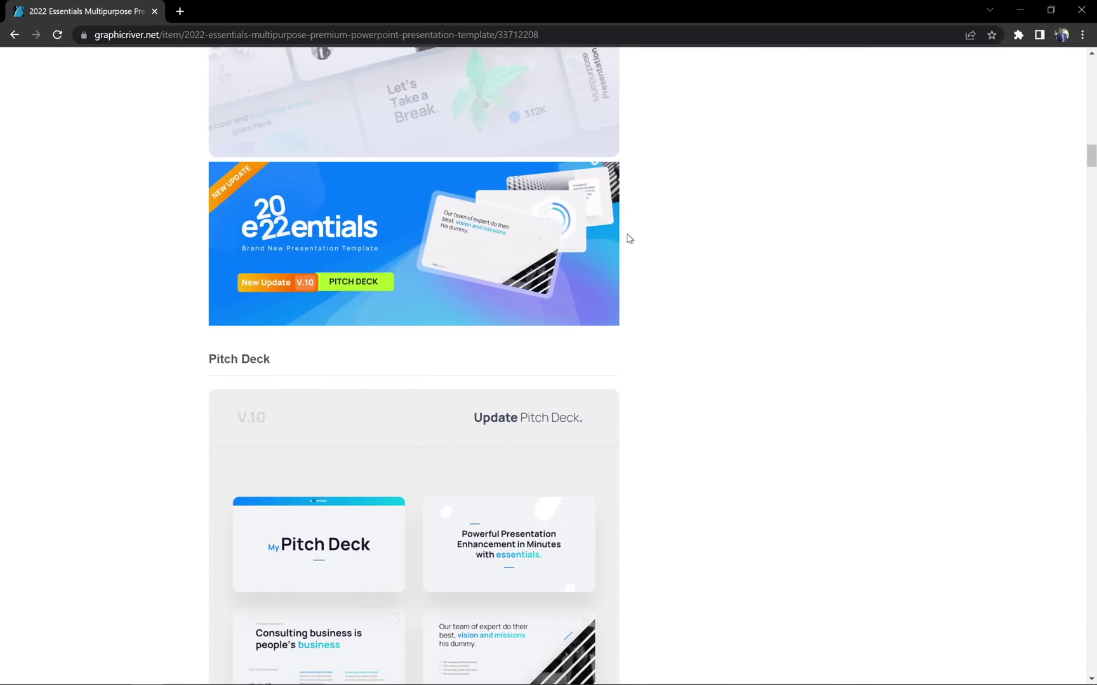
scroll(629, 238, down, 20)
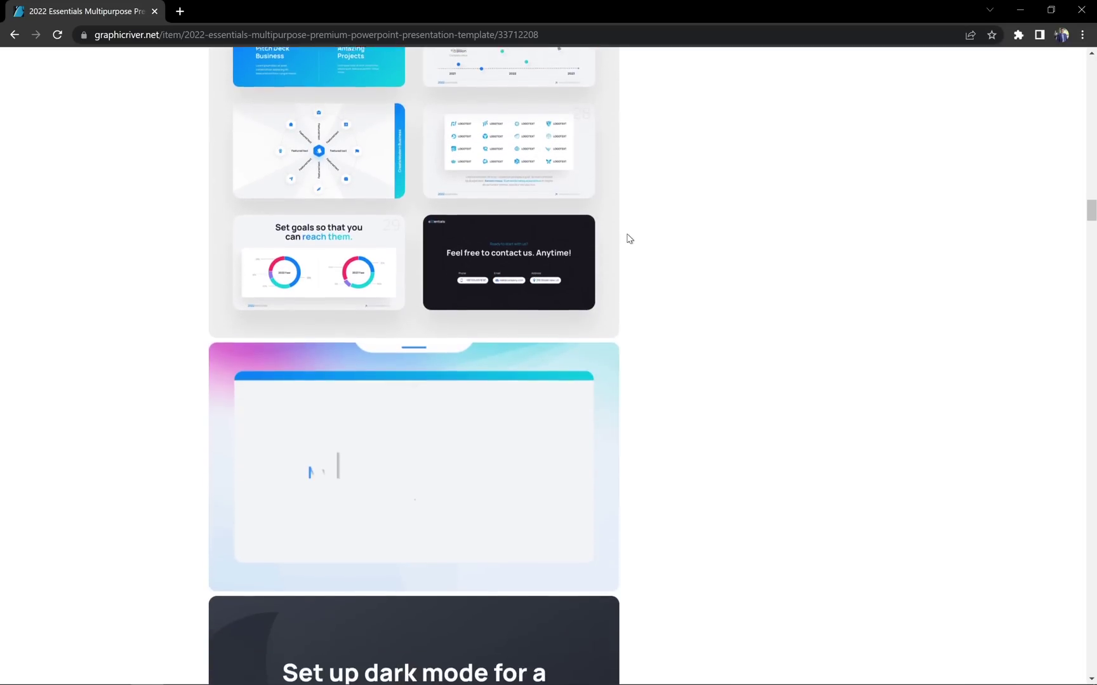
scroll(629, 239, down, 20)
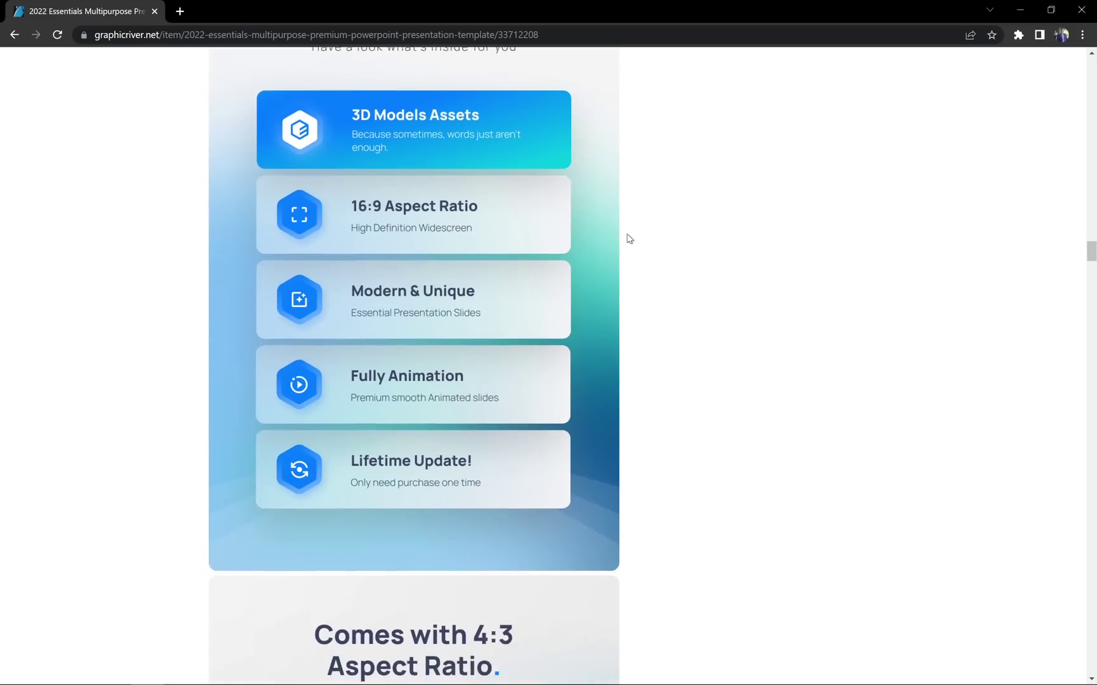
scroll(629, 239, down, 2)
scroll(629, 239, up, 15)
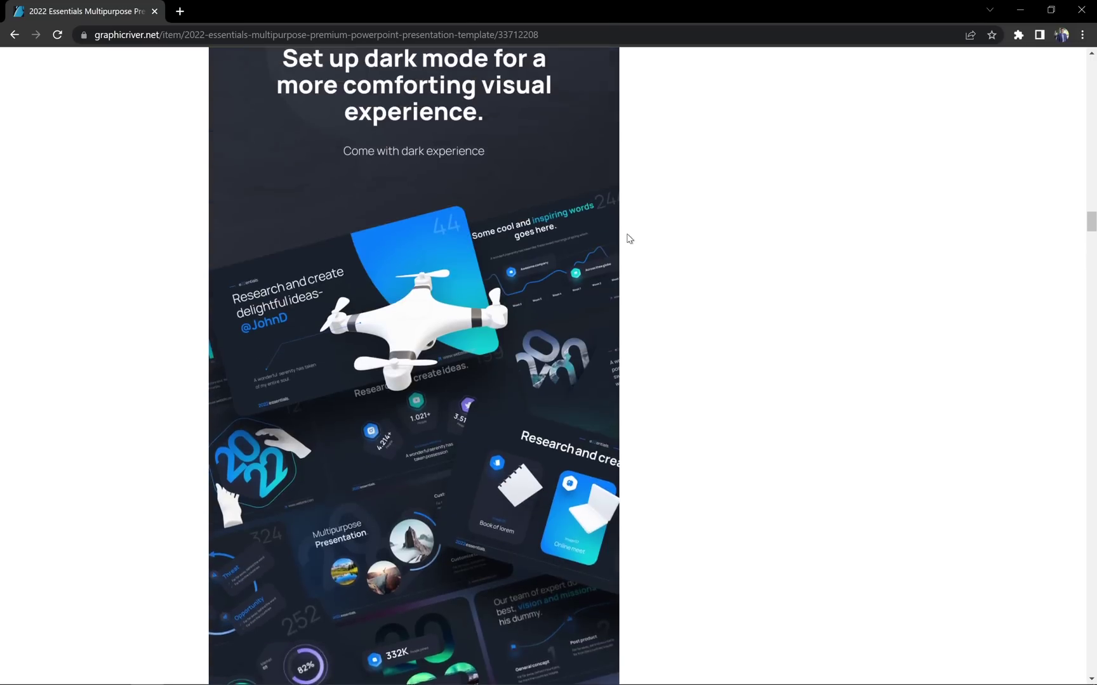
scroll(628, 238, up, 20)
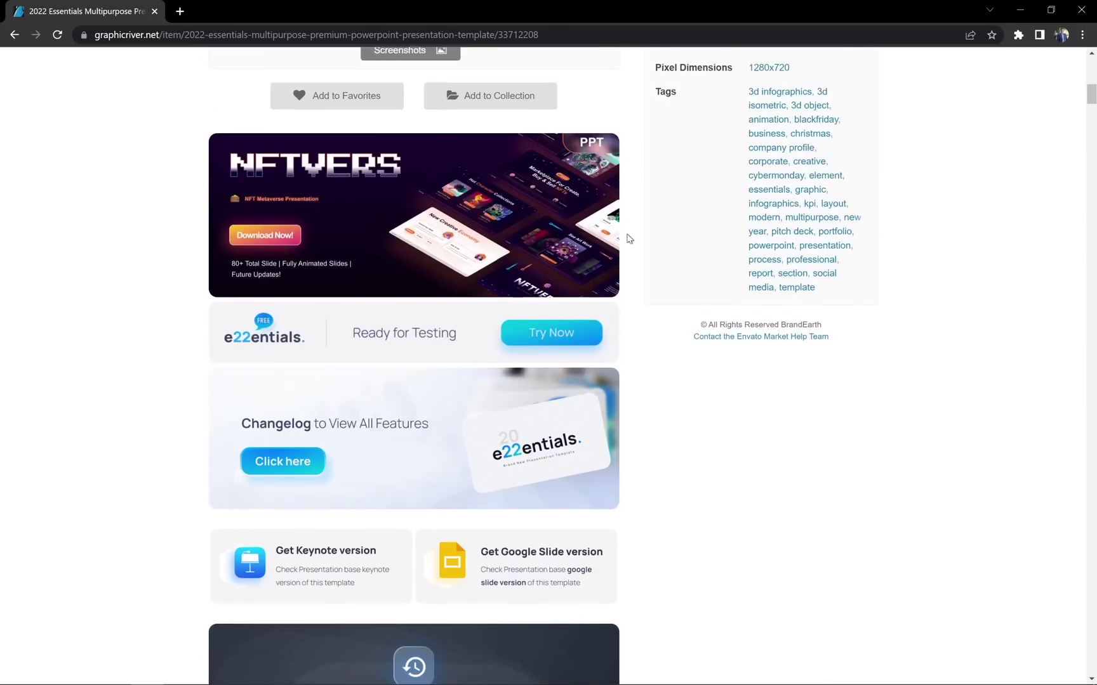
scroll(628, 238, up, 20)
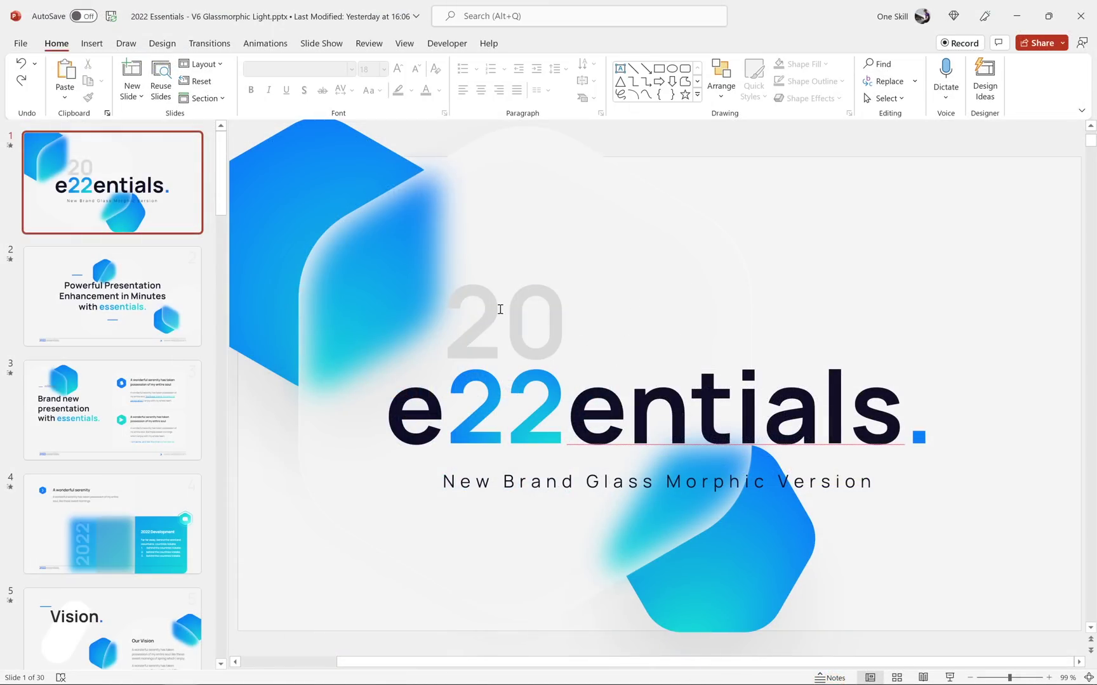
Switch to the Glassmorphic Light presentation in PowerPoint and show slide 29, "Creative custom charts."
drag(222, 161, 246, 607)
click(125, 486)
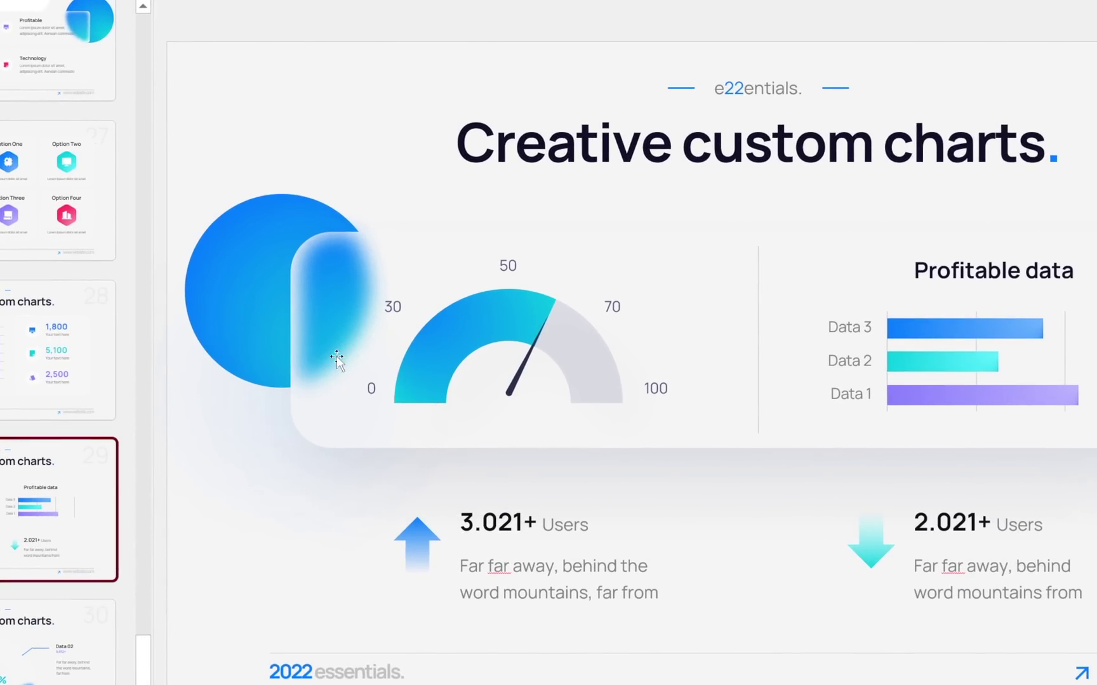
Try enlarging the rounded glass panel behind the charts, and try moving it down and left over the blue circle
click(396, 244)
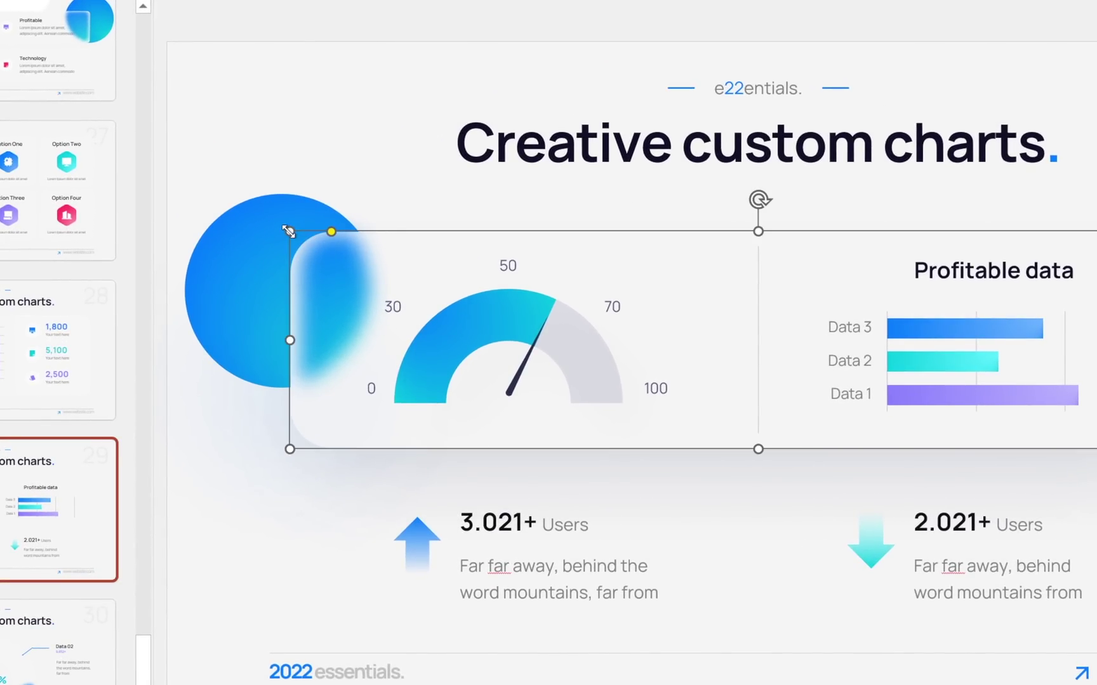
drag(289, 231, 218, 184)
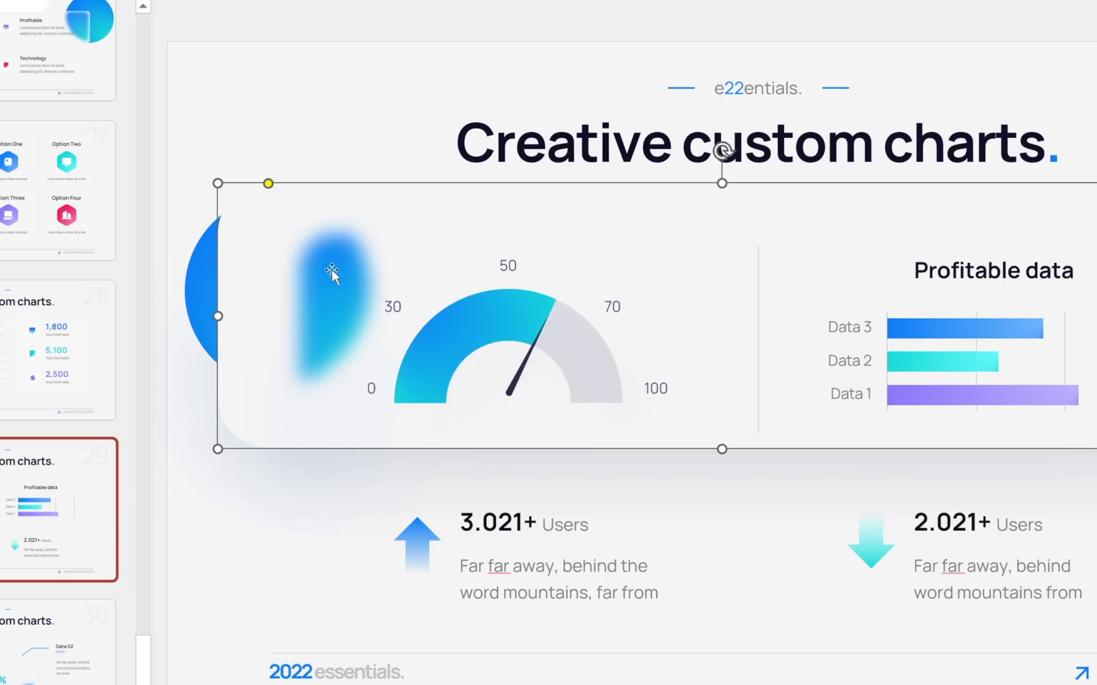
key(ctrl+z)
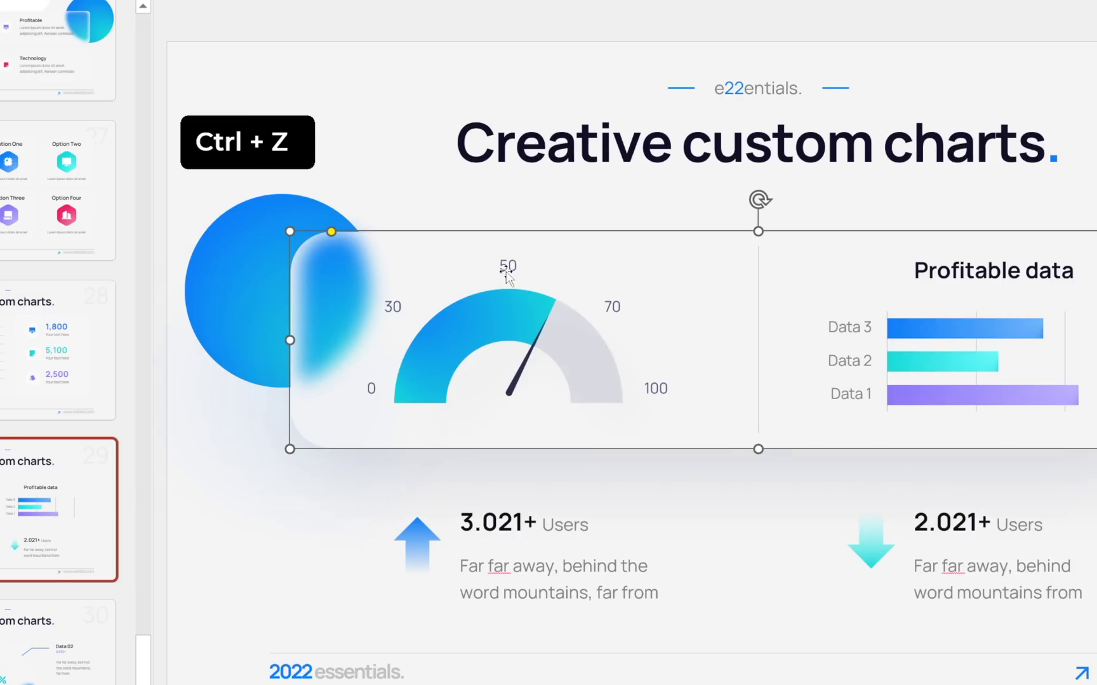
drag(591, 233, 509, 314)
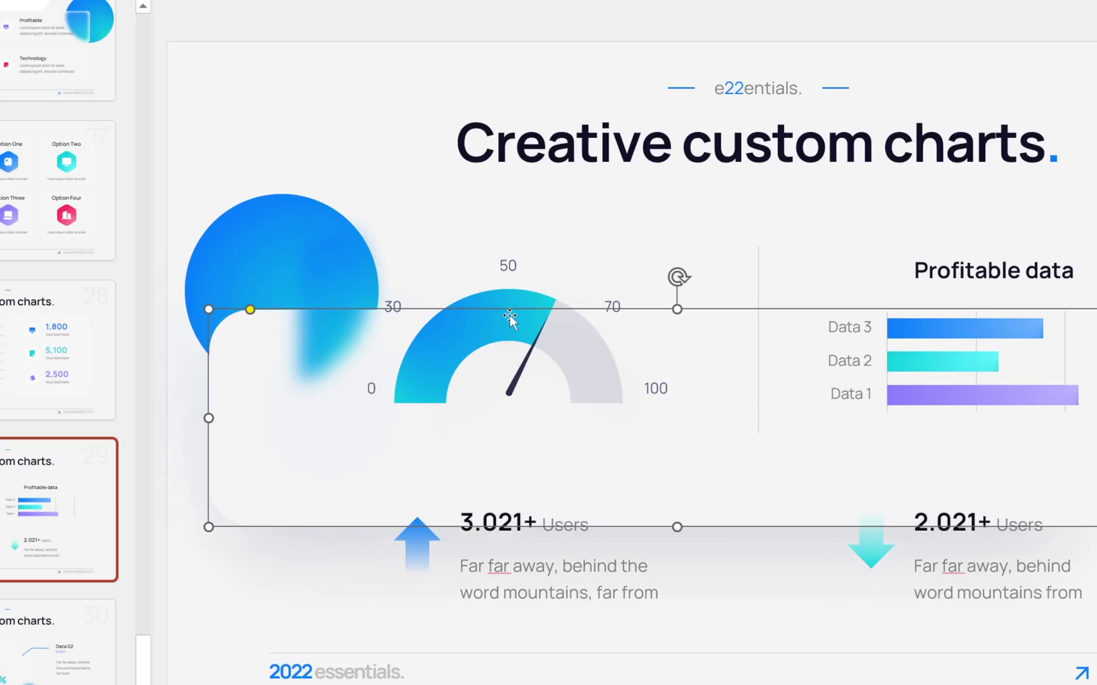
key(ctrl+z)
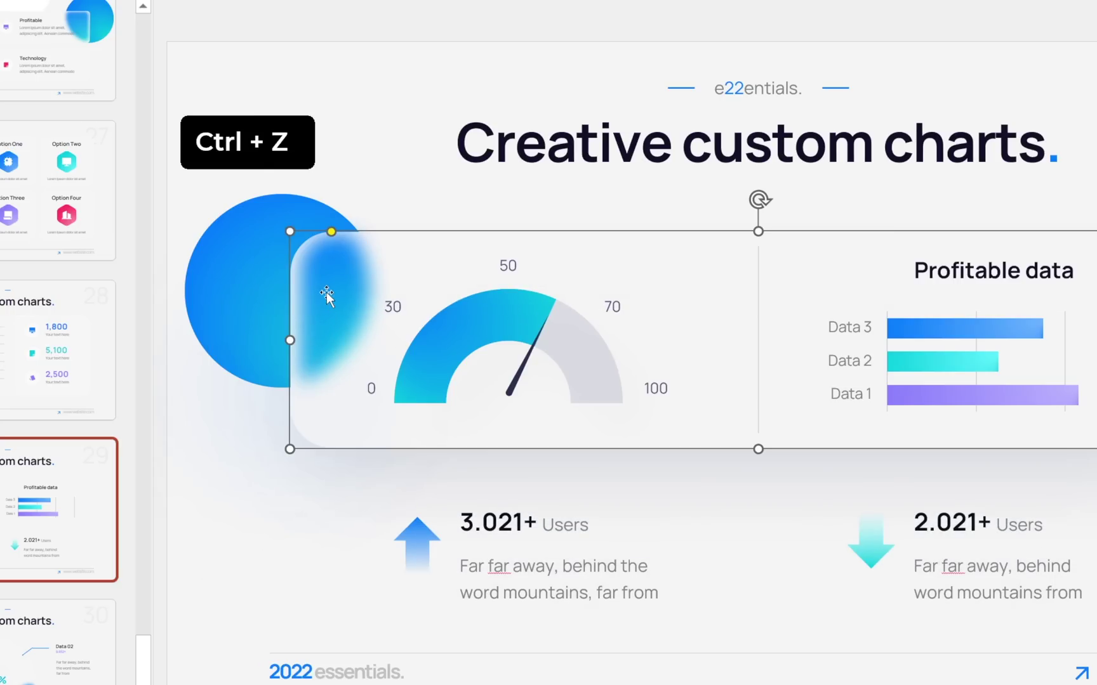
Try moving the blurred blue shape off the glass panel's edge, and try moving the blue circle up and right
click(343, 291)
drag(342, 289, 393, 228)
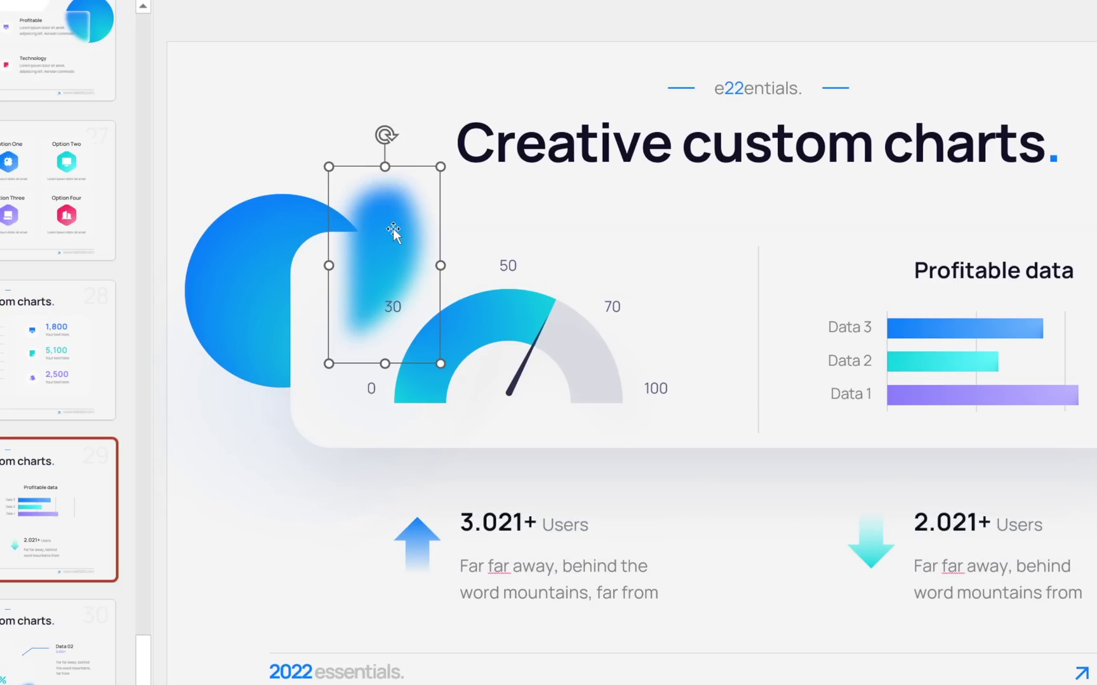
key(ctrl+z)
drag(231, 241, 347, 125)
key(ctrl+z)
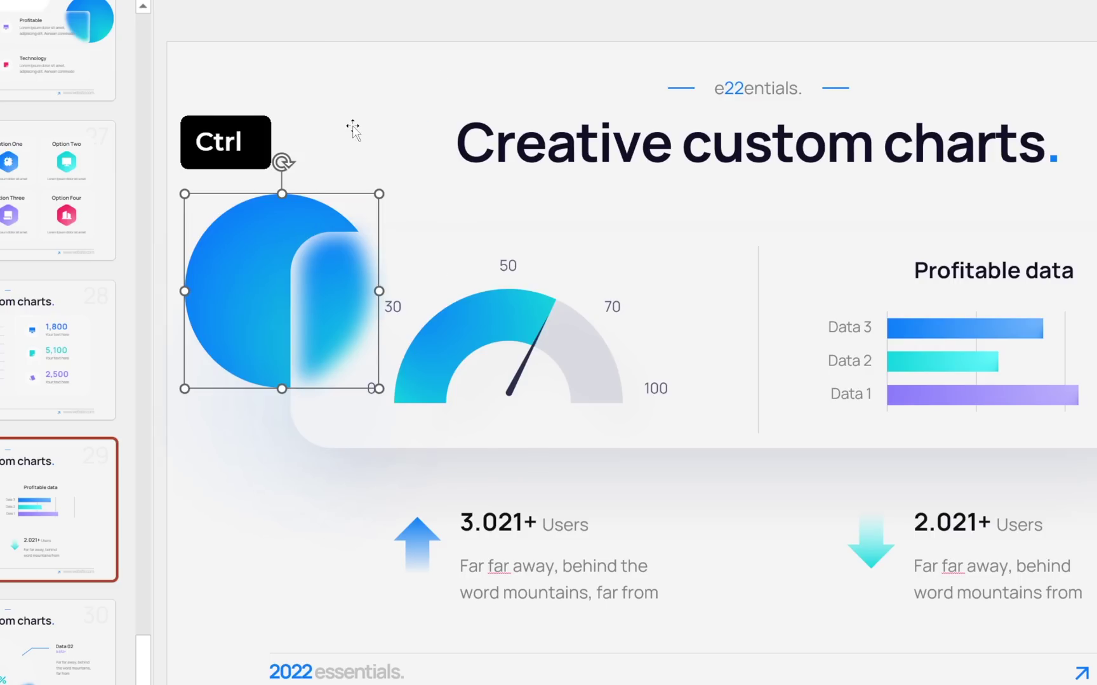
click(320, 29)
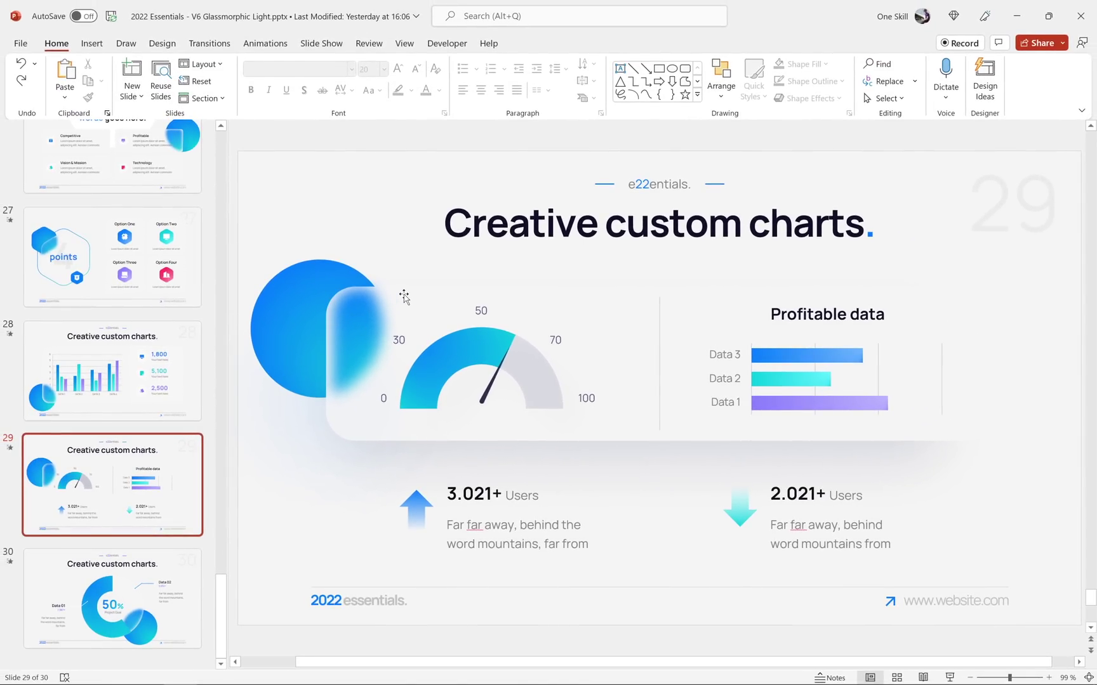
Try shifting the glass panel diagonally so it no longer lines up with the blurred shape
click(404, 296)
drag(421, 294, 343, 369)
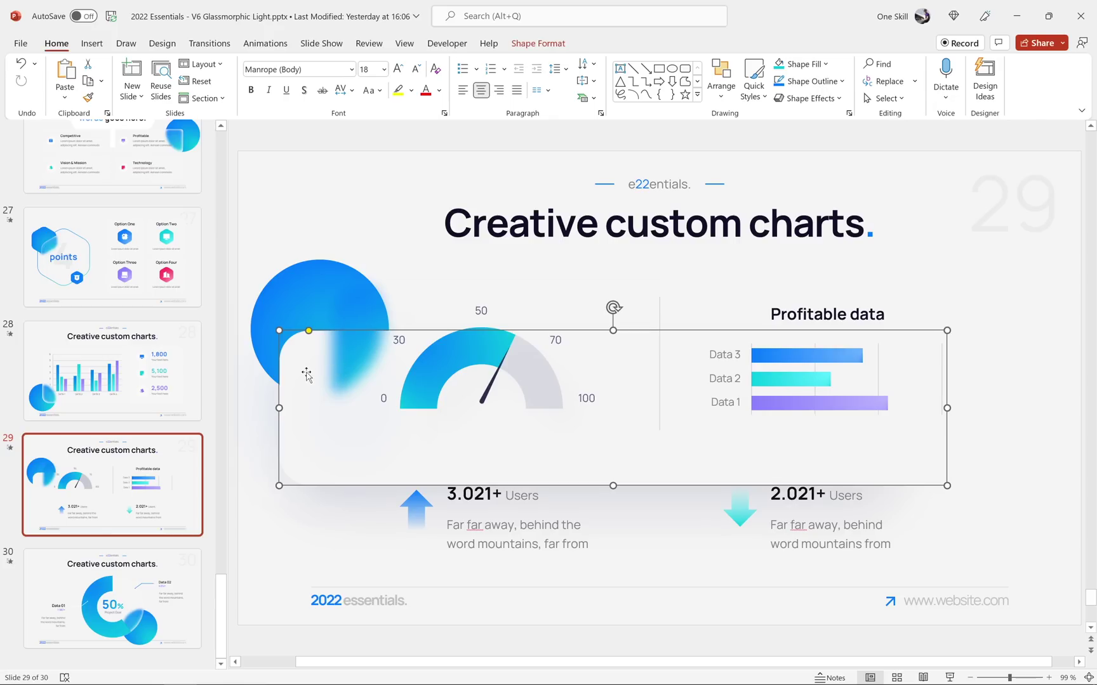
key(ctrl+z)
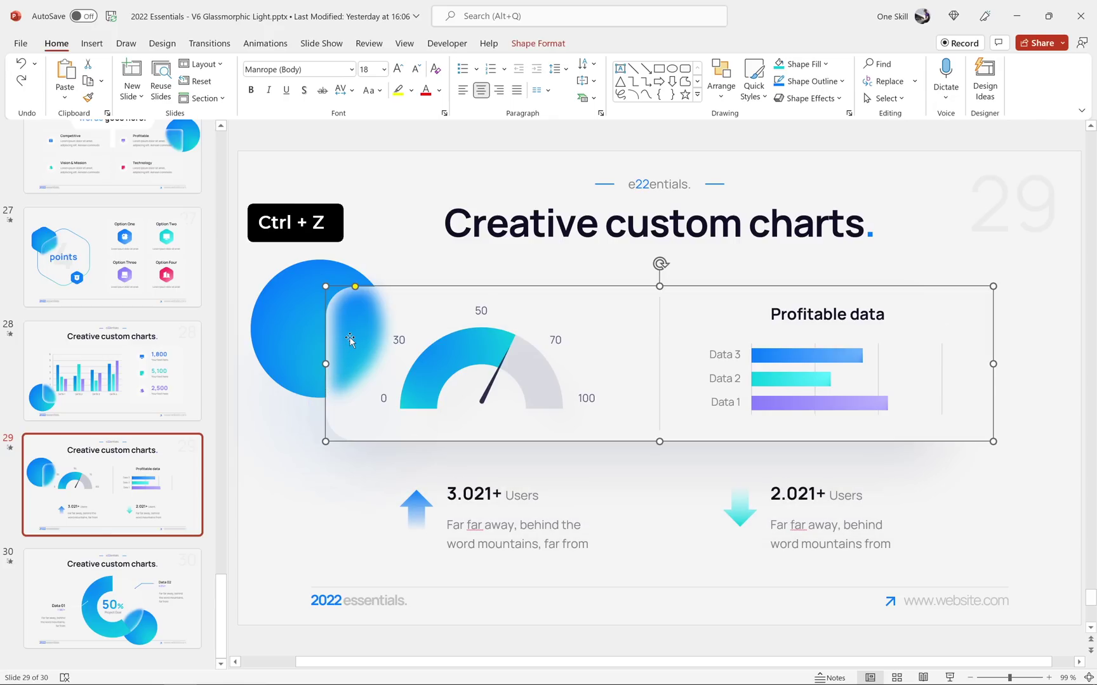
Try rotating the gauge chart's needle counterclockwise toward the 50 mark
click(485, 396)
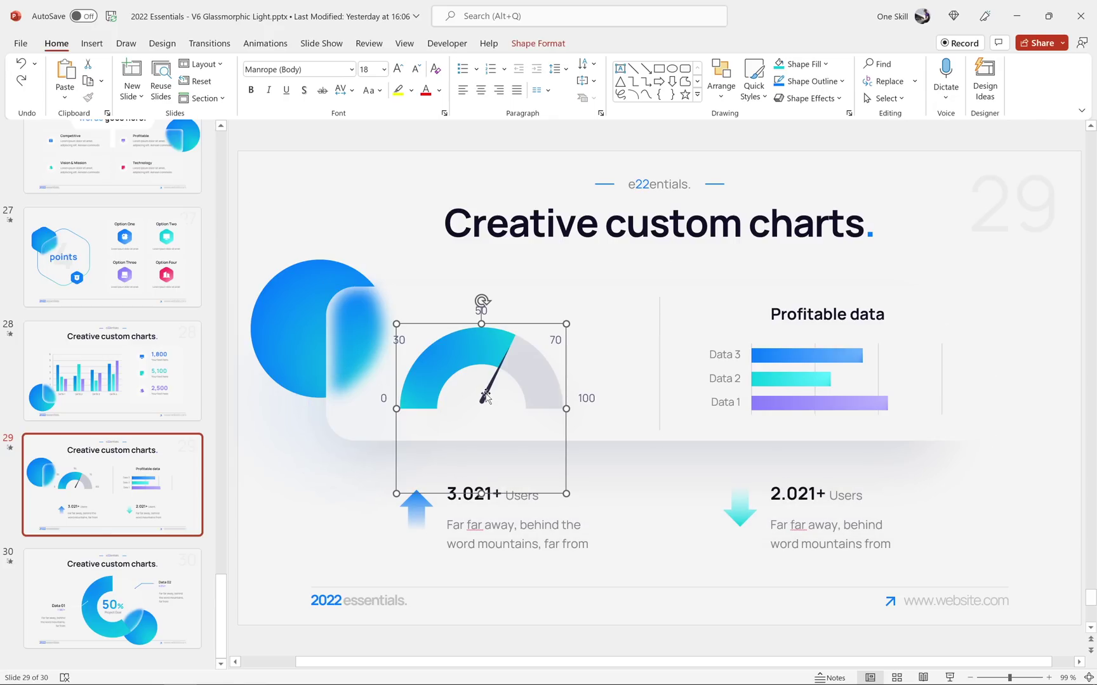
click(484, 398)
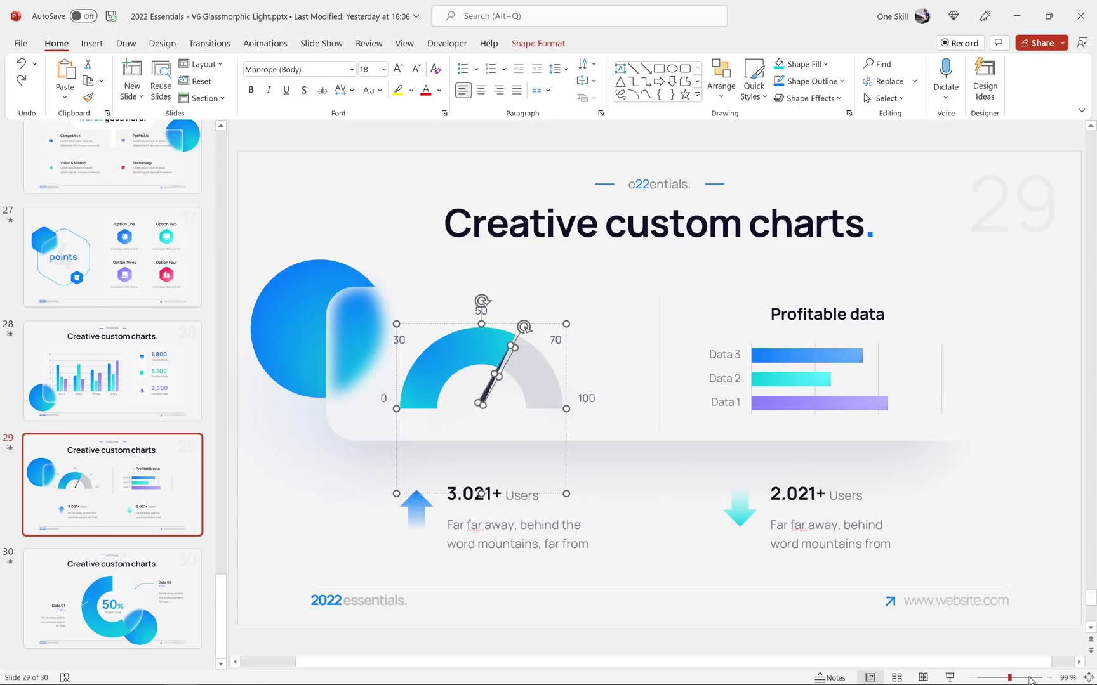
click(1029, 678)
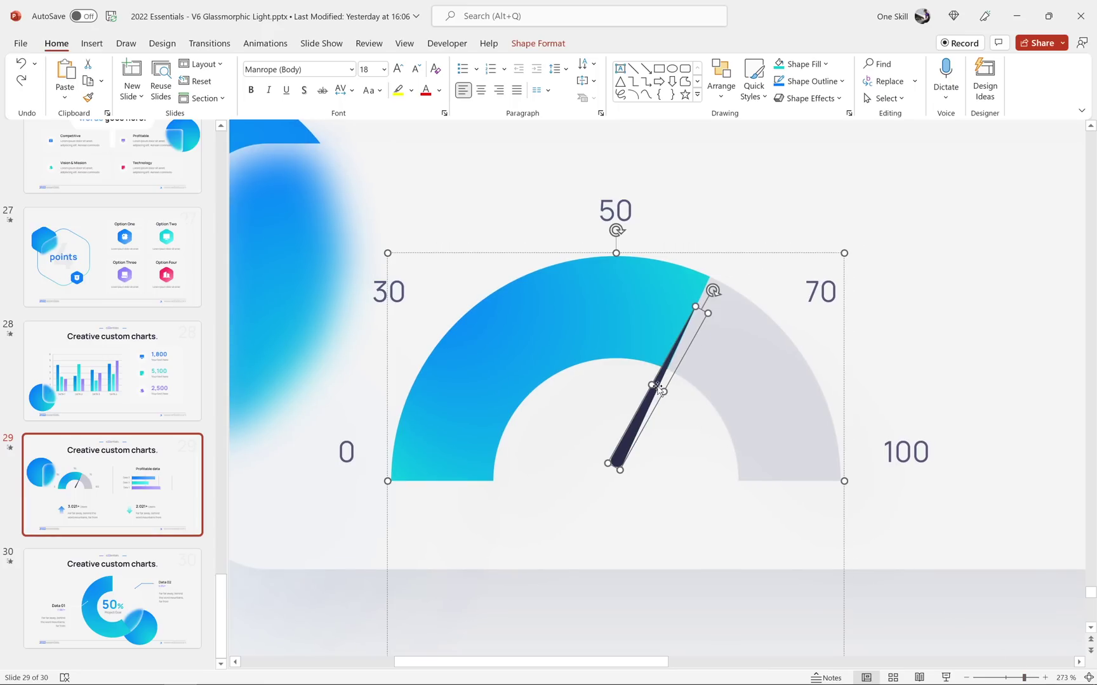
mouse_move(714, 289)
mouse_down()
mouse_move(680, 286)
mouse_move(602, 345)
mouse_move(680, 392)
mouse_move(674, 350)
mouse_move(657, 385)
mouse_up()
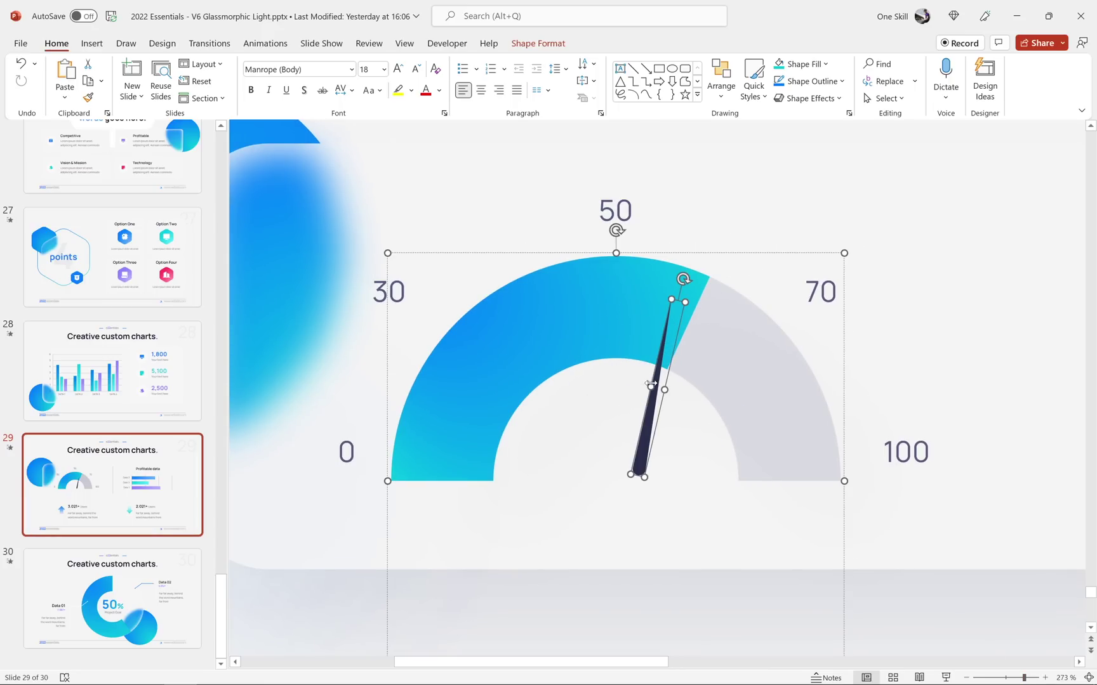
key(ctrl+z)
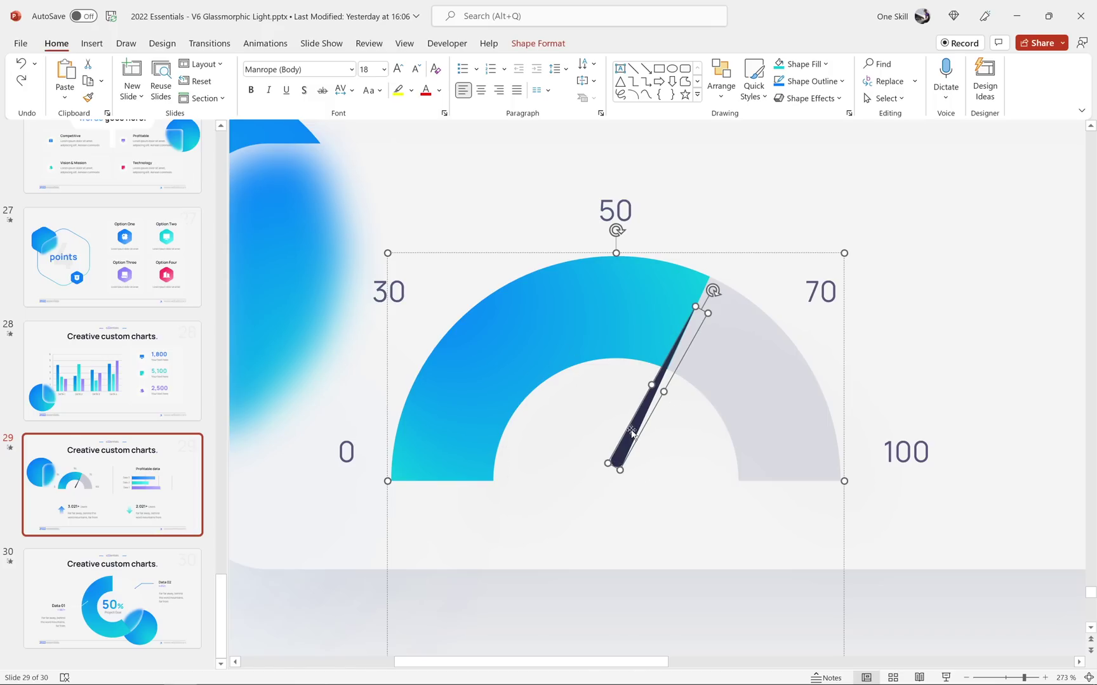
Extend the gauge's blue gradient arc clockwise past the needle to near the 70 mark
click(566, 315)
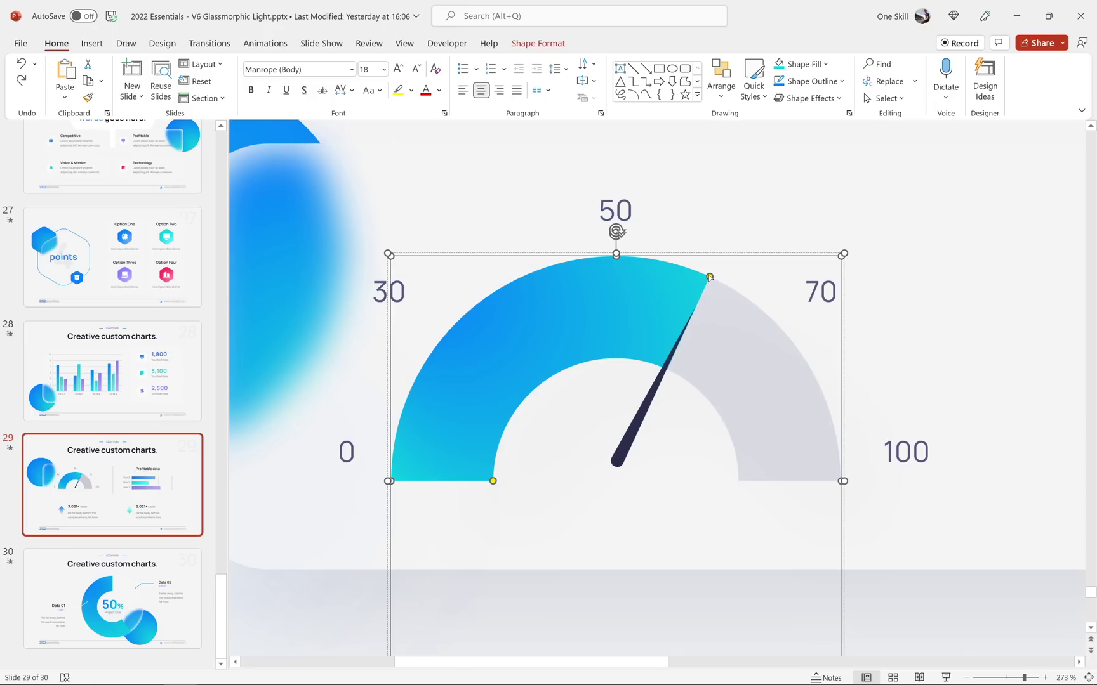
drag(709, 276, 788, 336)
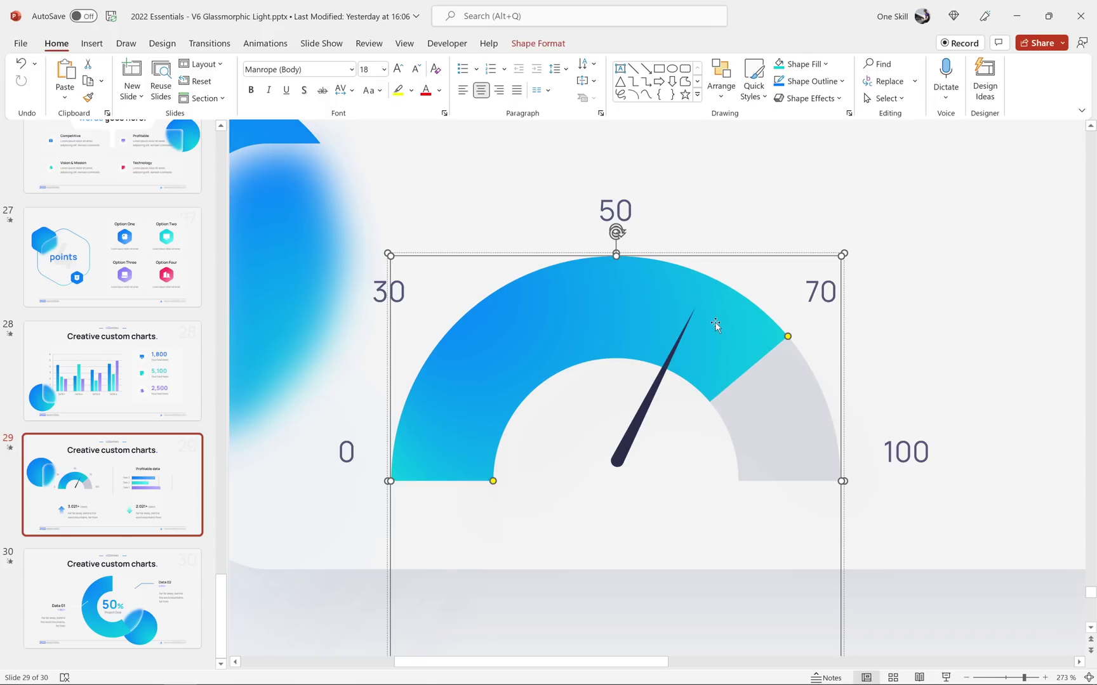
Undo the extension of the gauge's blue gradient arc
key(ctrl+z)
key(ctrl+z)
key(ctrl+z)
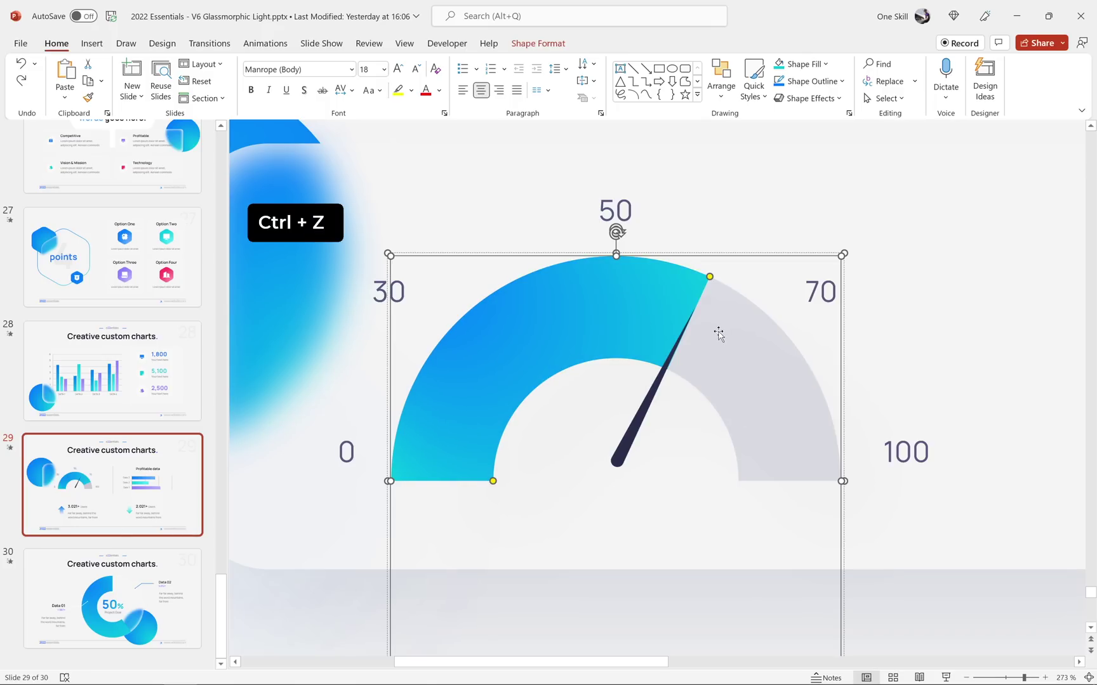
Duplicate slide 29
click(1089, 677)
click(735, 472)
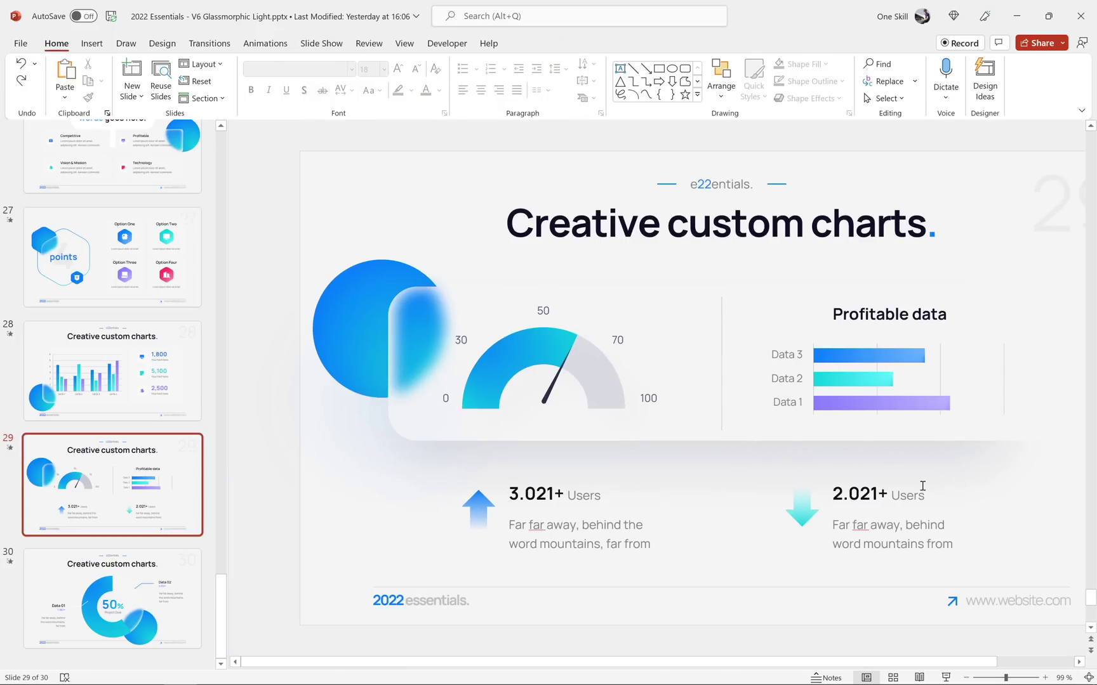
drag(1006, 679, 1002, 679)
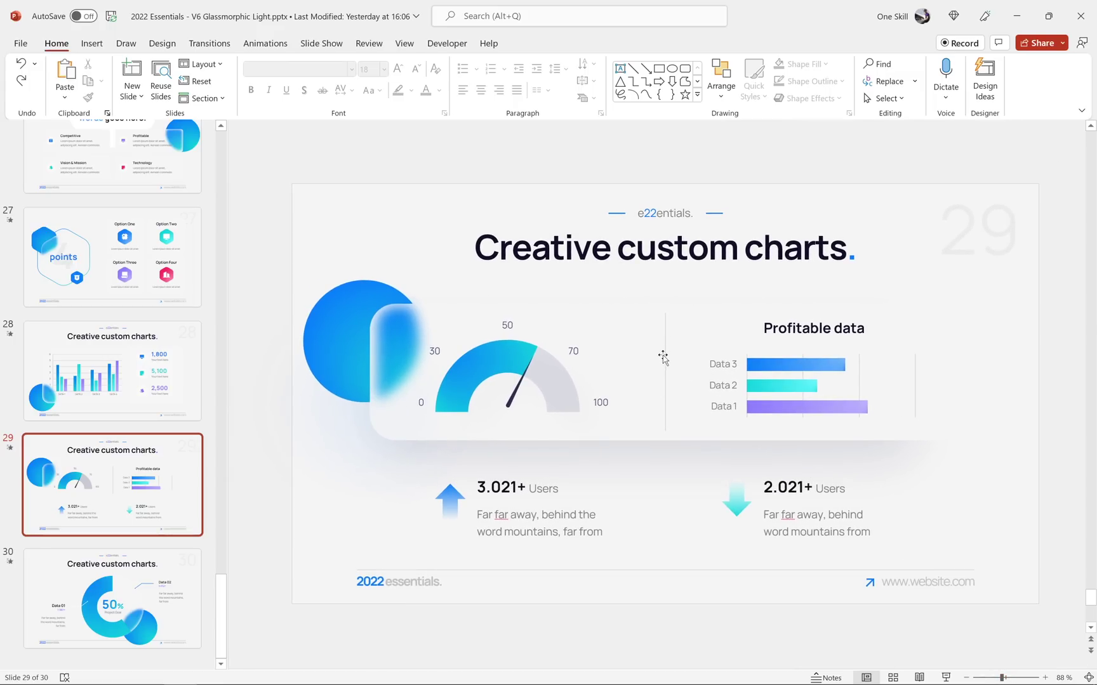
right_click(164, 462)
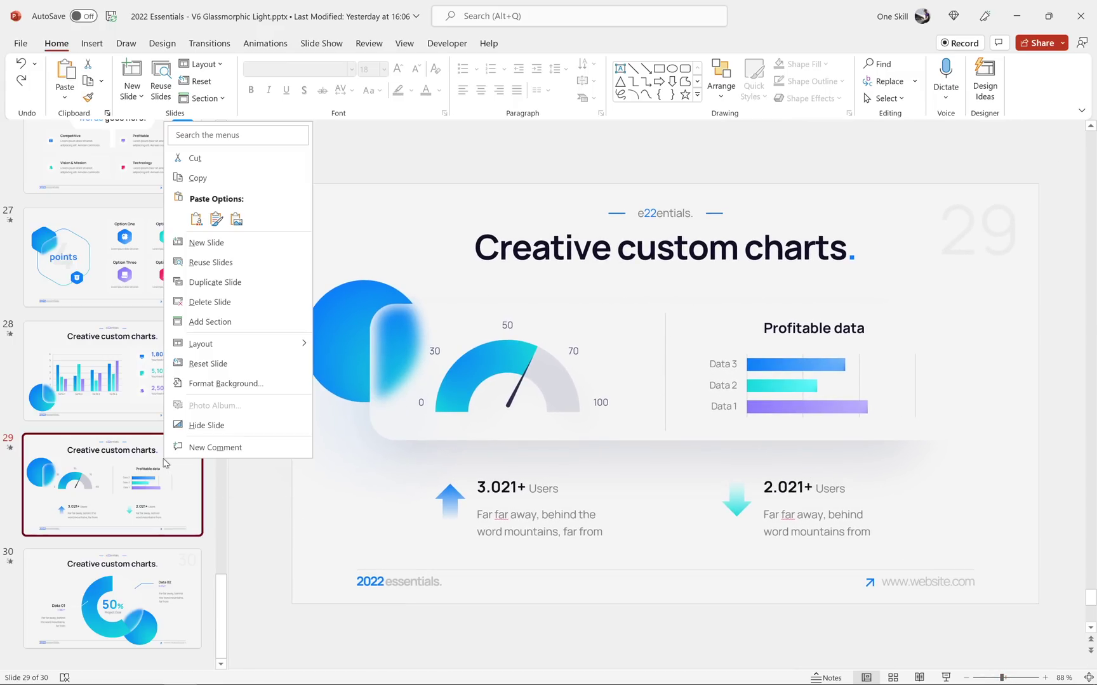
click(269, 281)
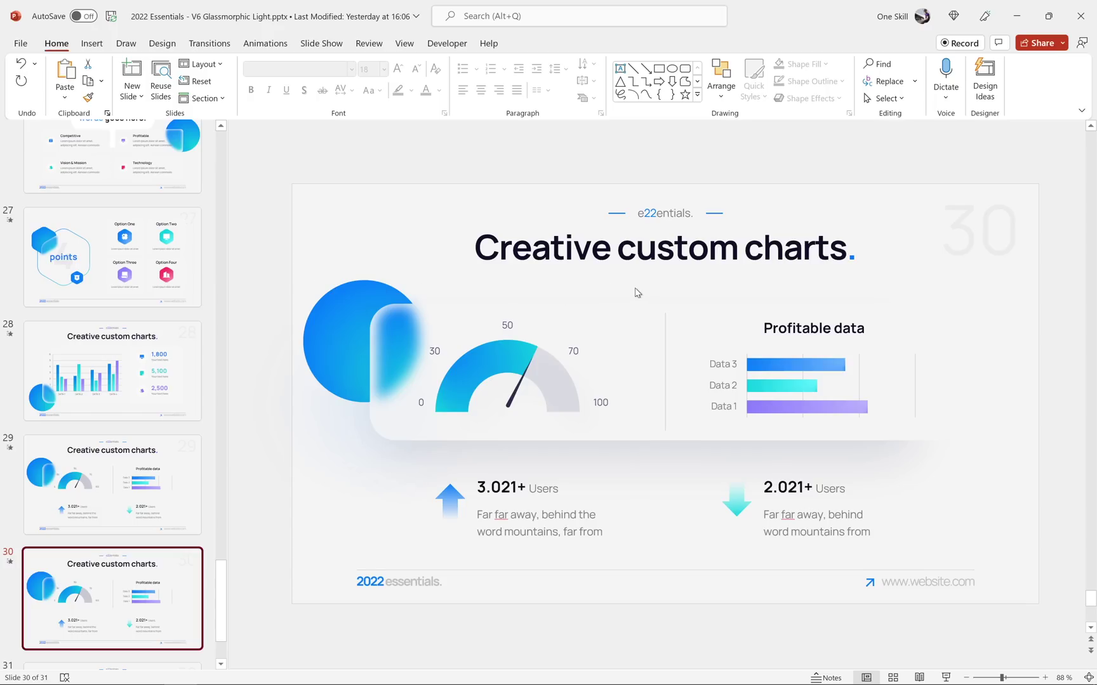
On the duplicated slide, delete the blurred blue shape and enlarge the blue circle, raising it behind the panel's upper-left corner
click(412, 343)
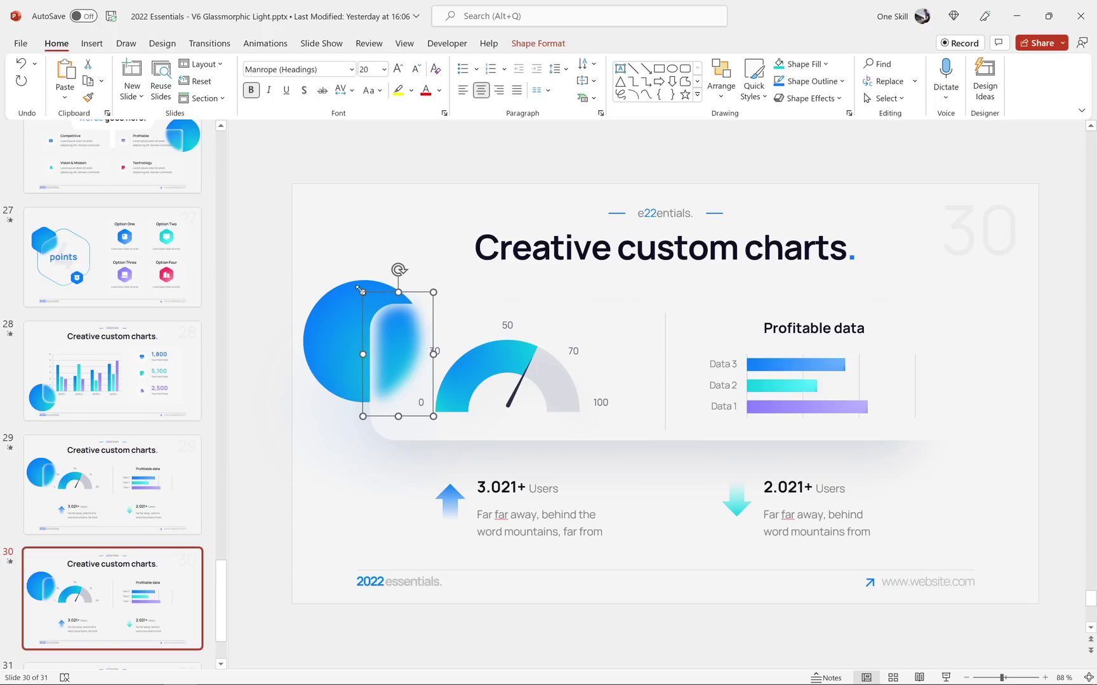
drag(399, 339, 412, 336)
key(BackSpace)
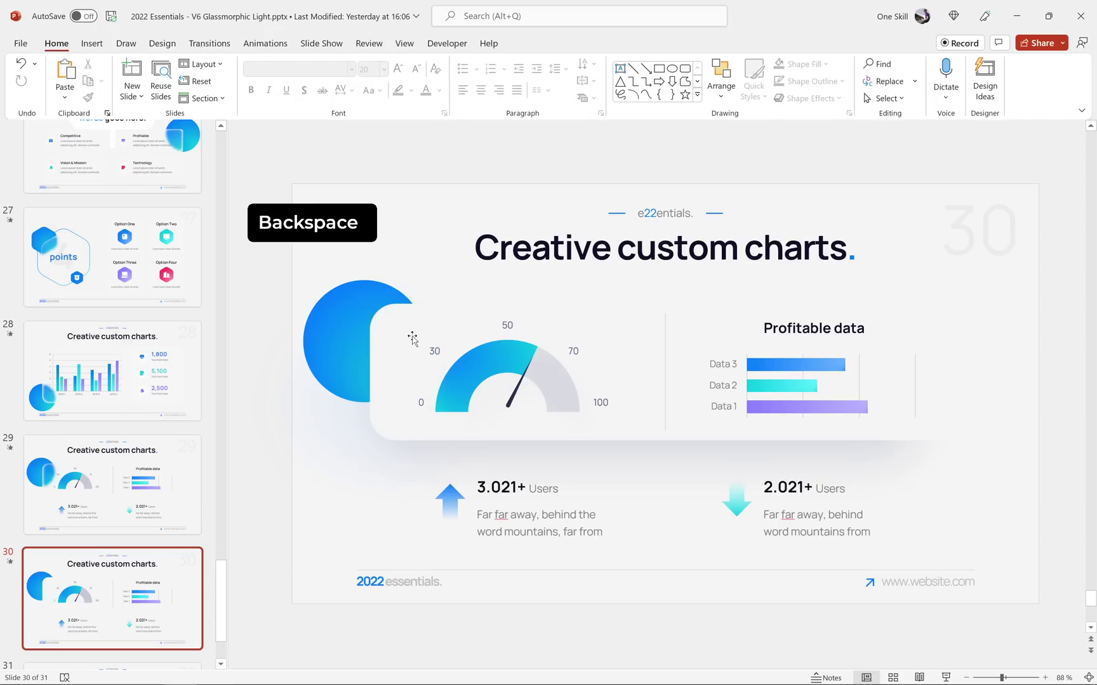
click(340, 323)
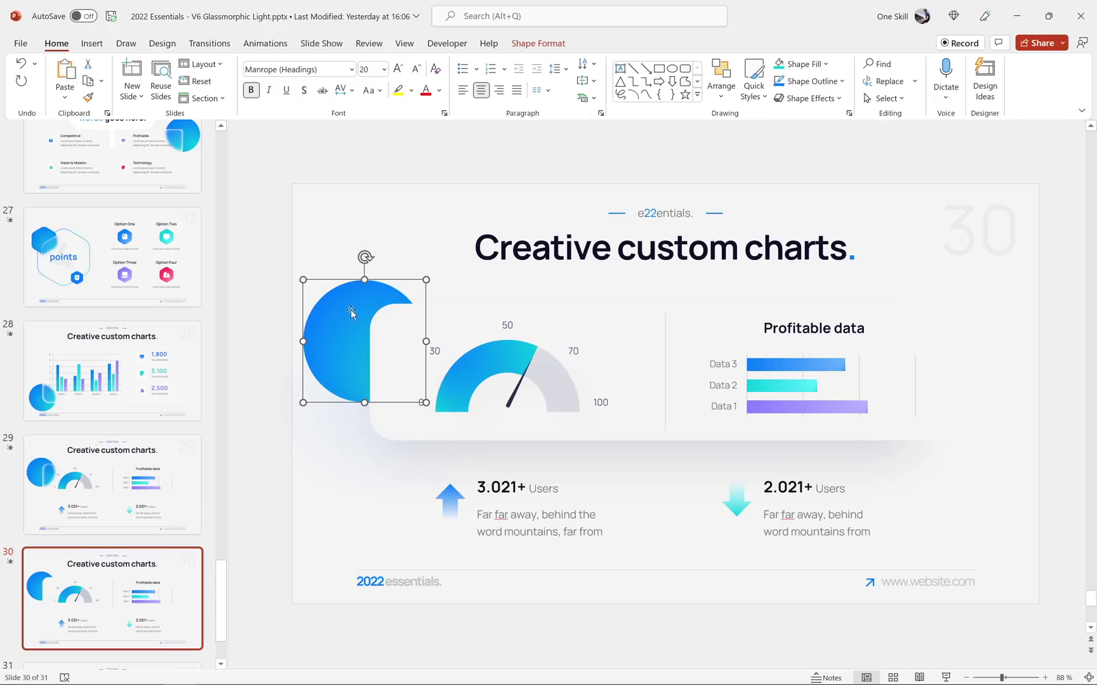
drag(426, 279, 441, 227)
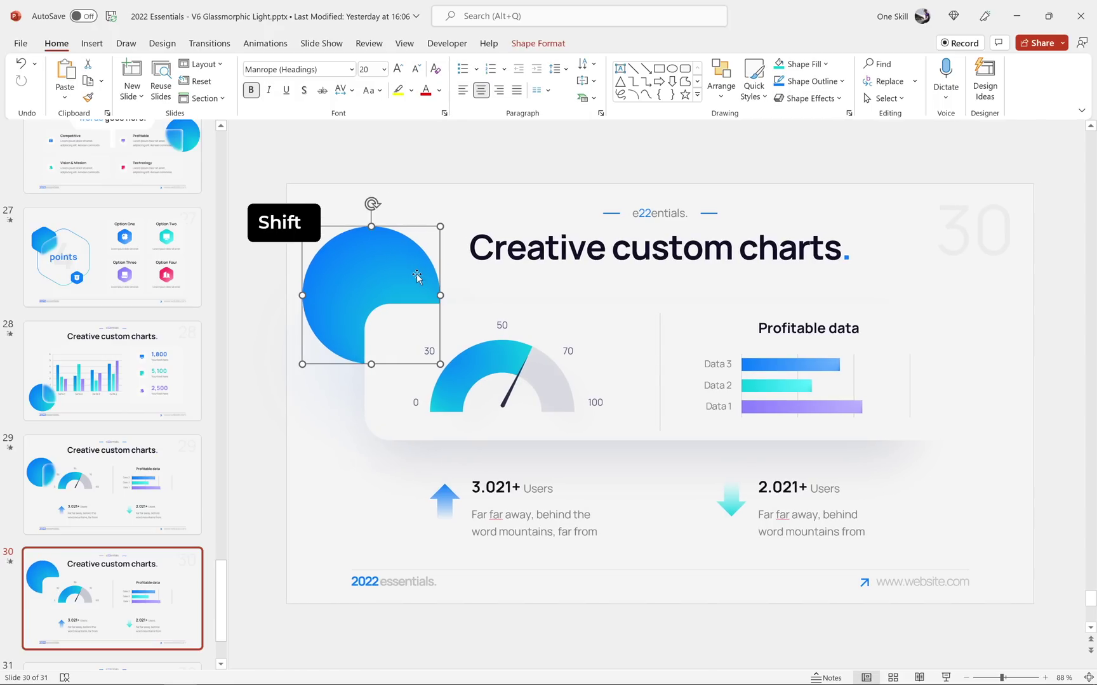
Copy the blue circle to the panel's lower-right corner and send the copy to the back
drag(366, 263, 936, 420)
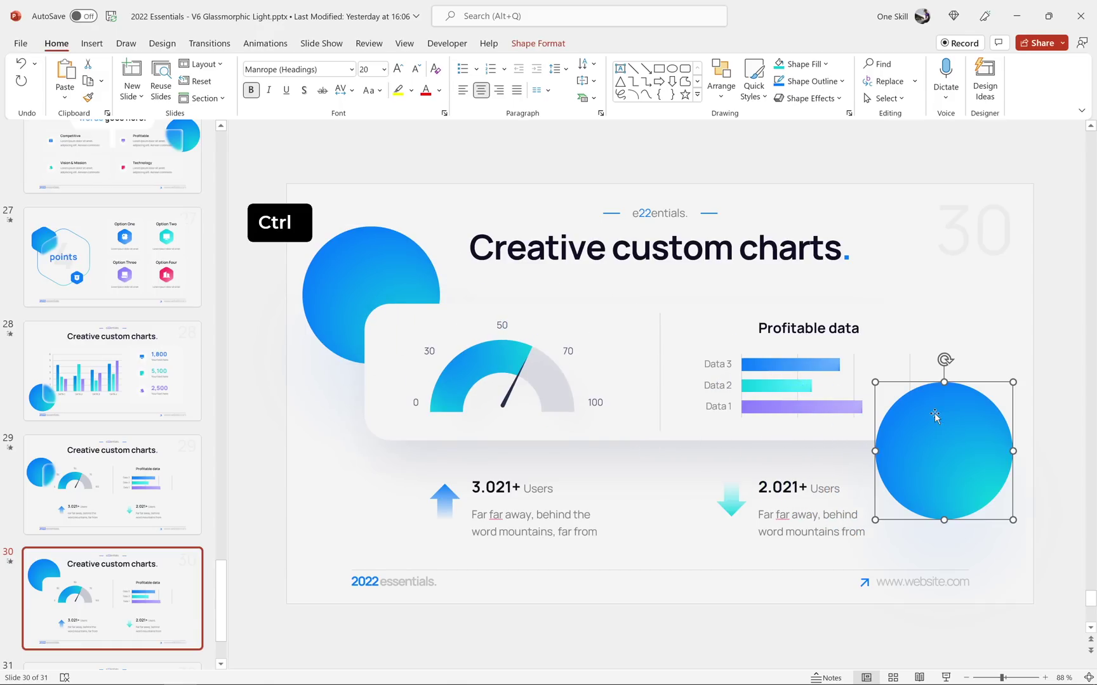
click(721, 79)
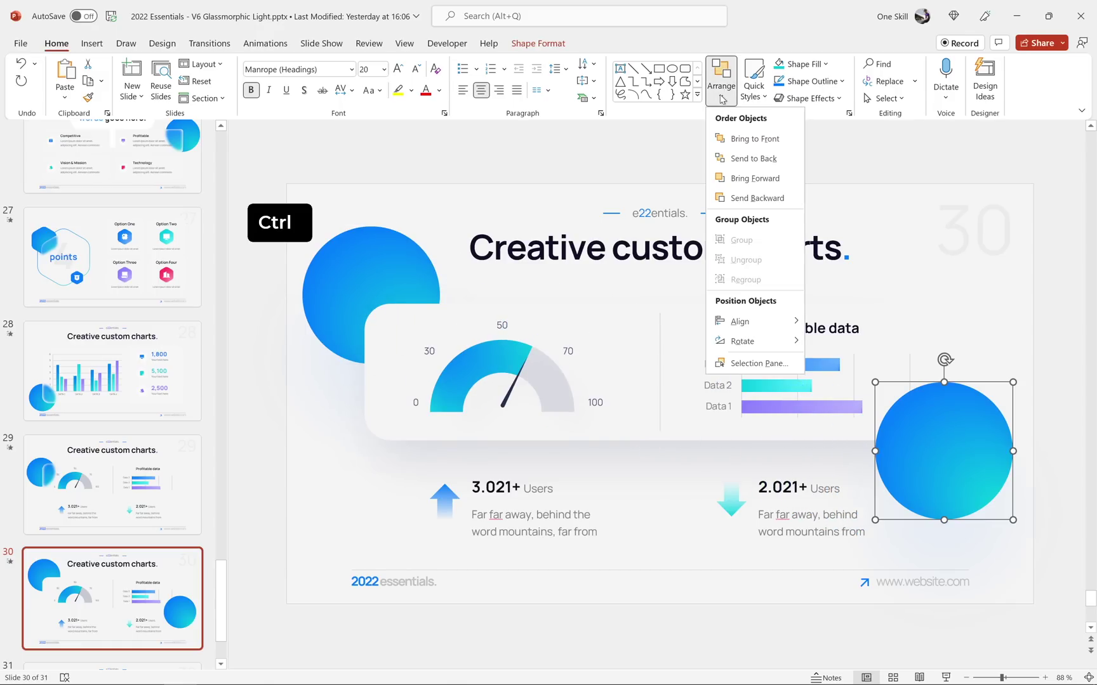
click(752, 158)
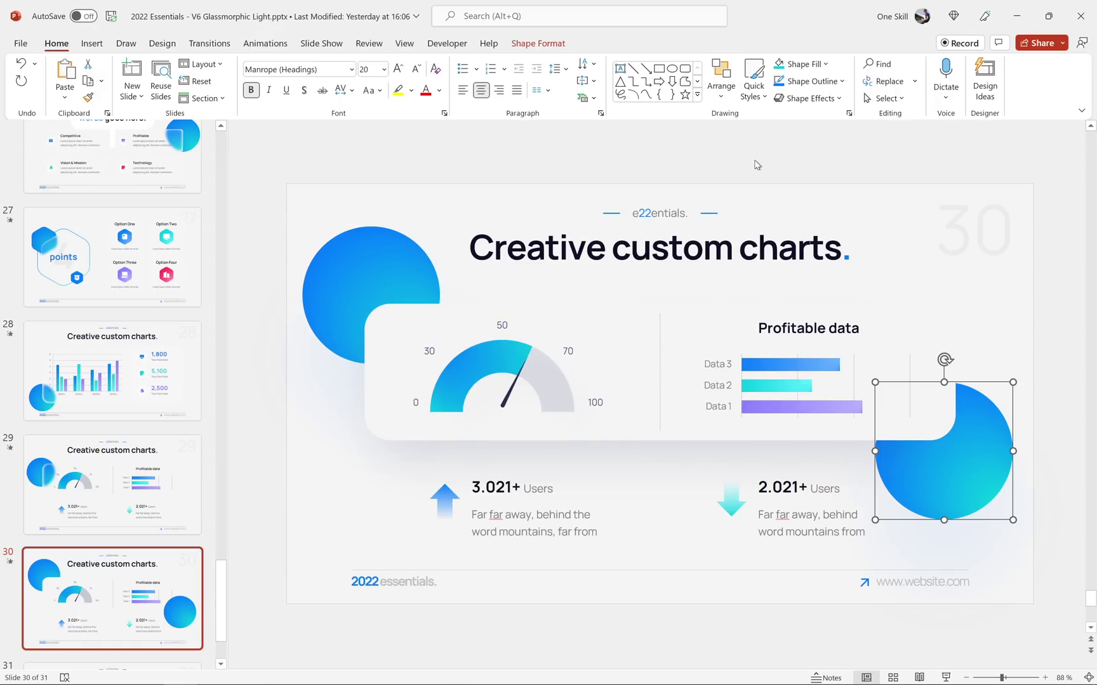
Recolor the copied circle's radial gradient, setting one stop to light purple and the other to deep blue-violet
right_click(913, 466)
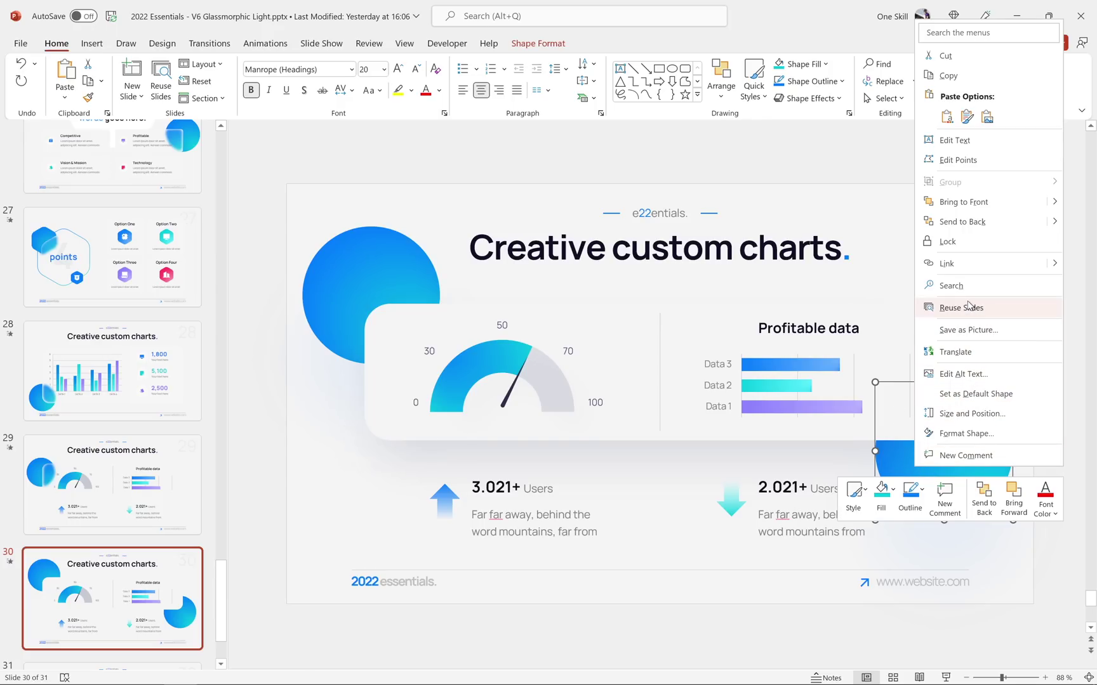
click(966, 434)
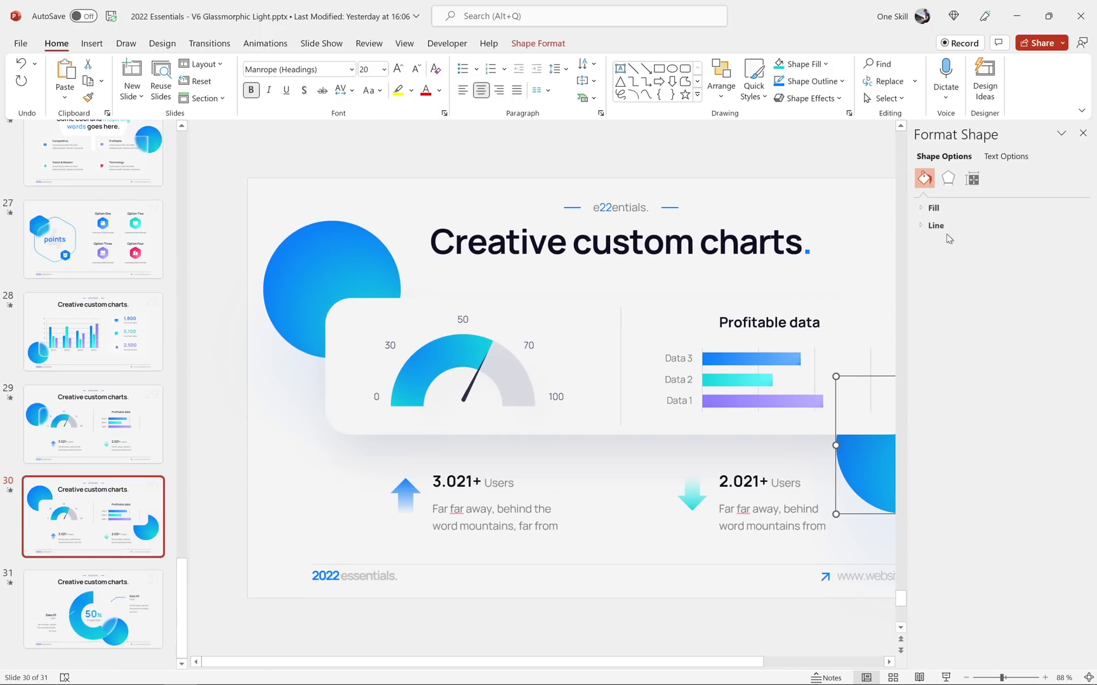
click(923, 208)
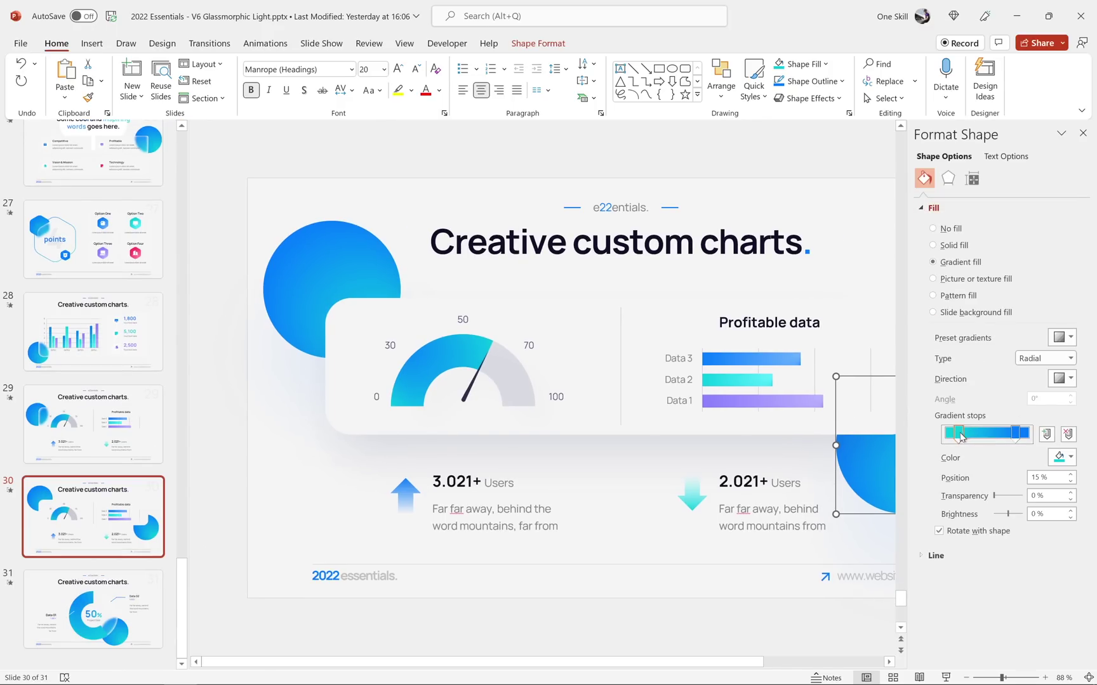
click(1070, 458)
click(1041, 492)
click(1016, 433)
click(1070, 458)
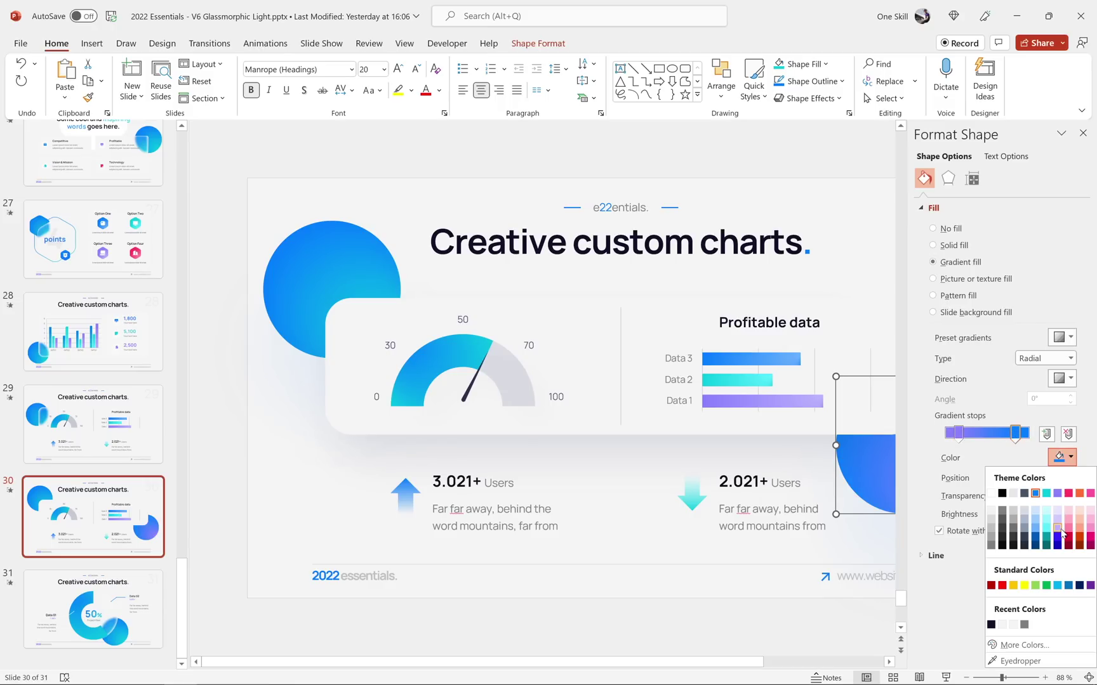
click(1060, 531)
click(1082, 133)
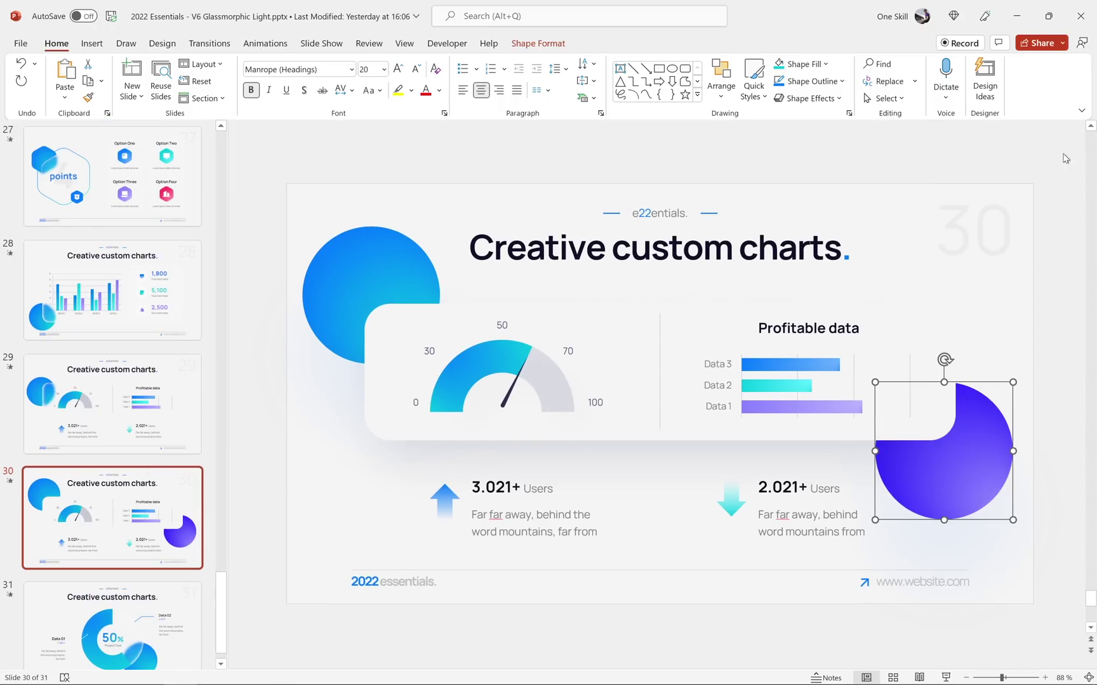
click(981, 166)
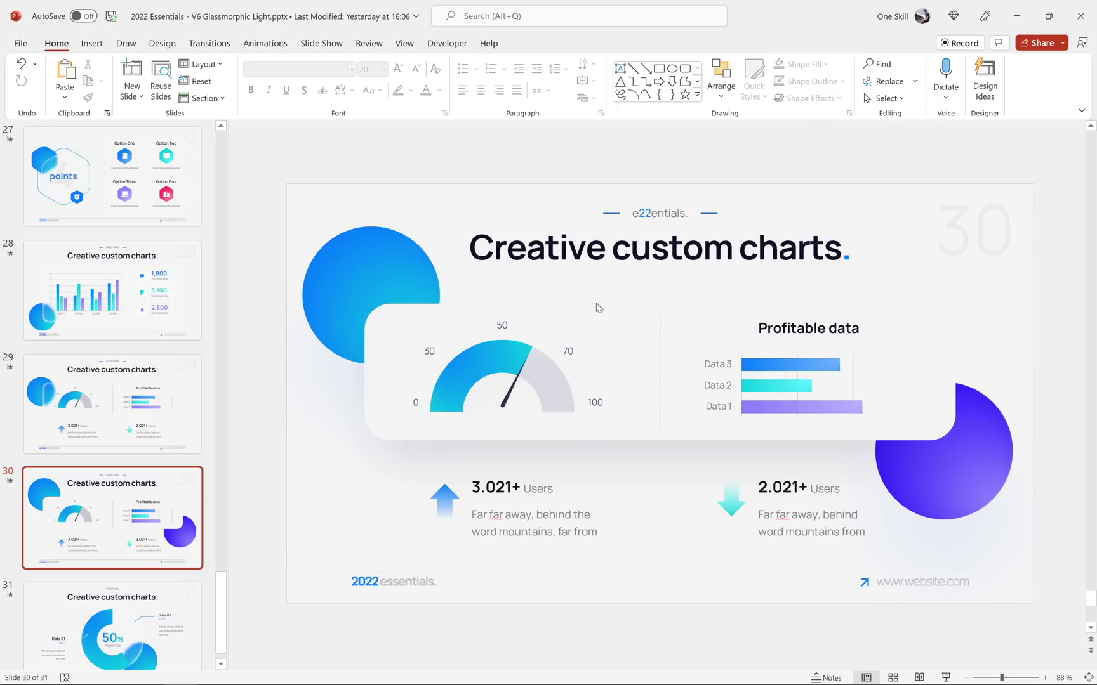
Examine which fill type the rounded panel behind the charts uses
click(444, 317)
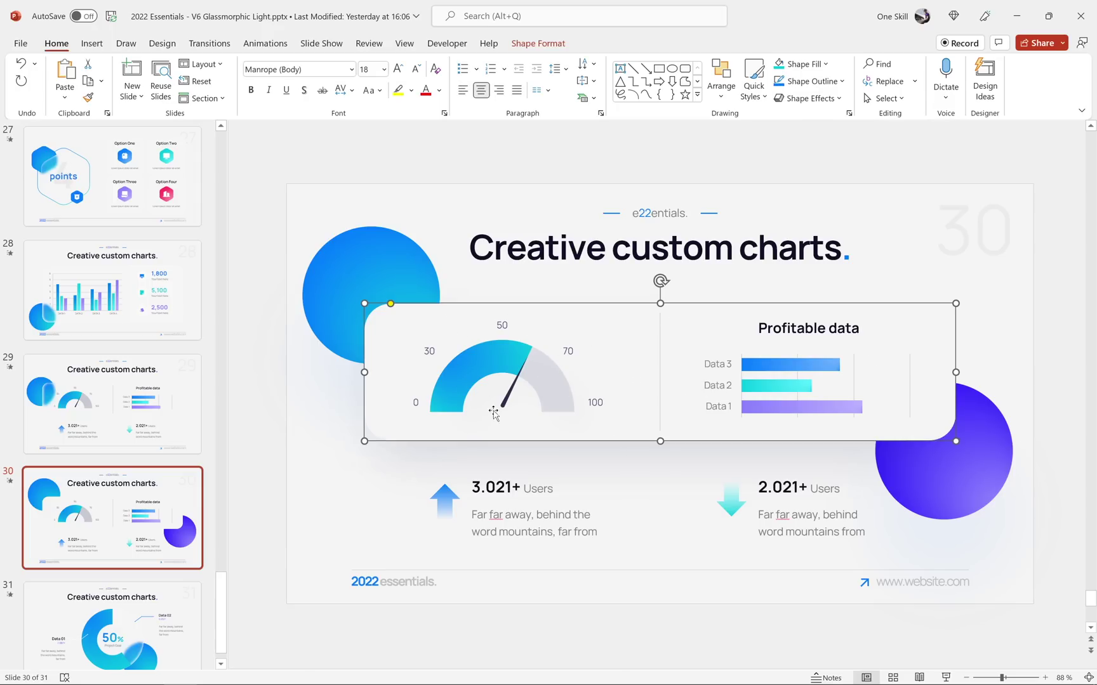
right_click(617, 311)
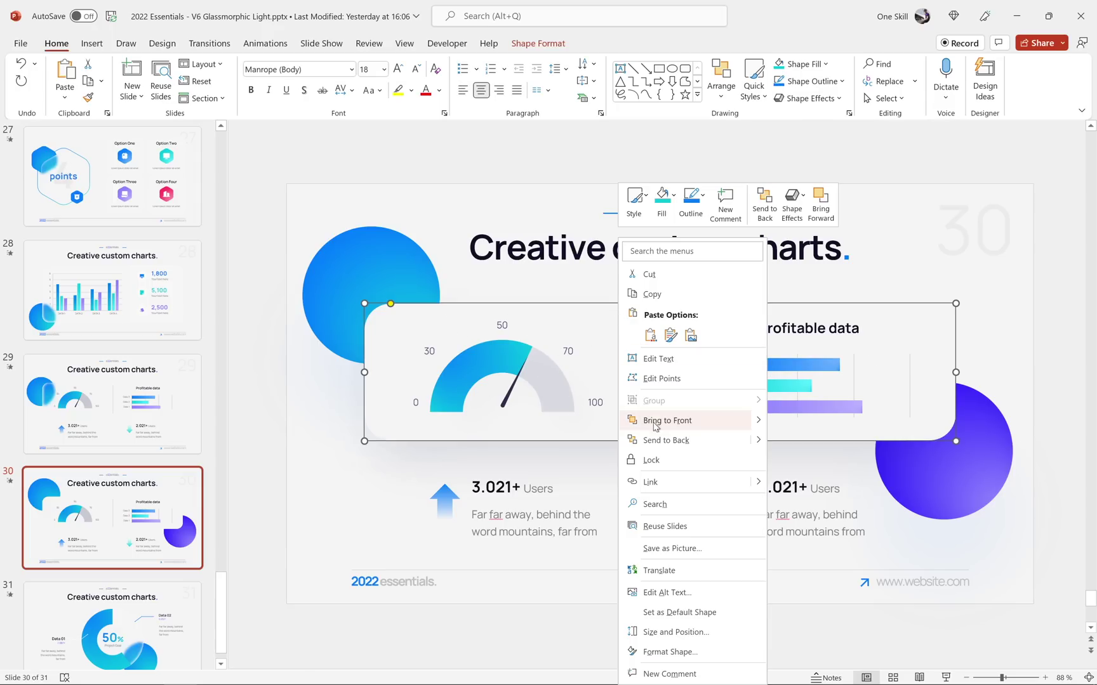
click(713, 652)
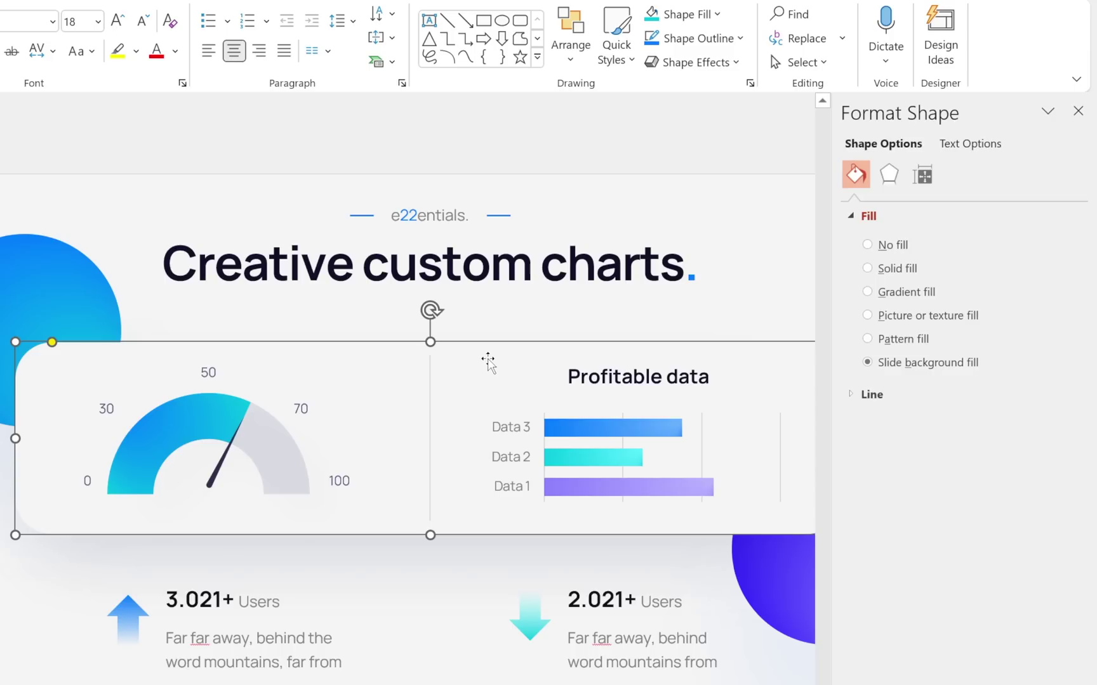
click(1078, 111)
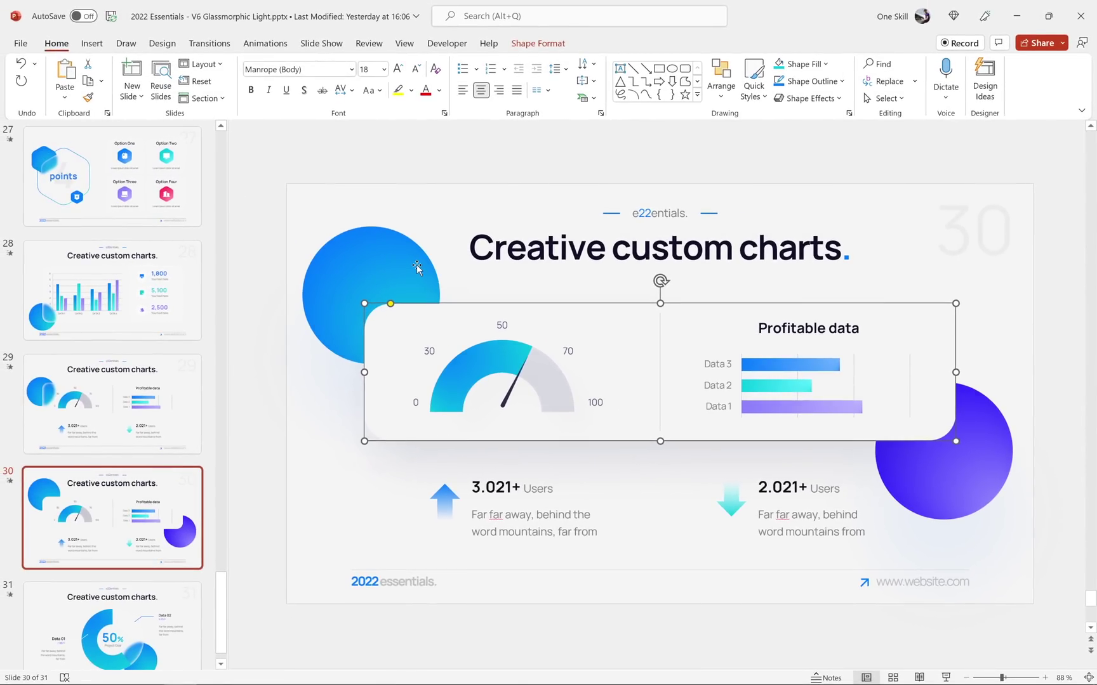
click(149, 298)
click(355, 271)
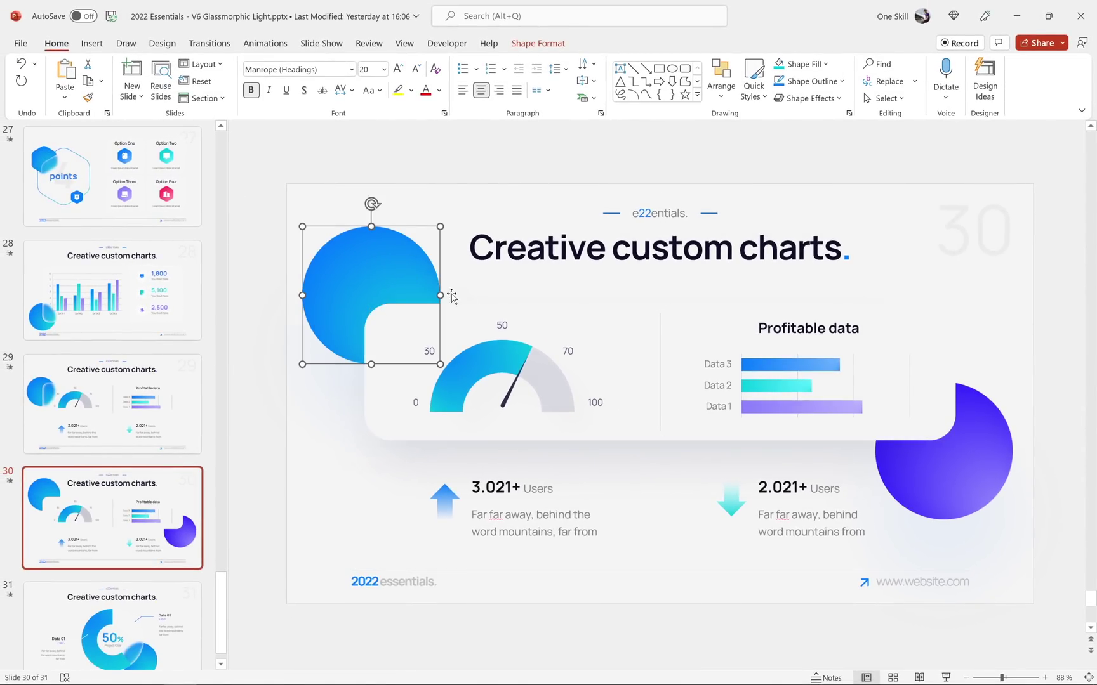
click(1003, 462)
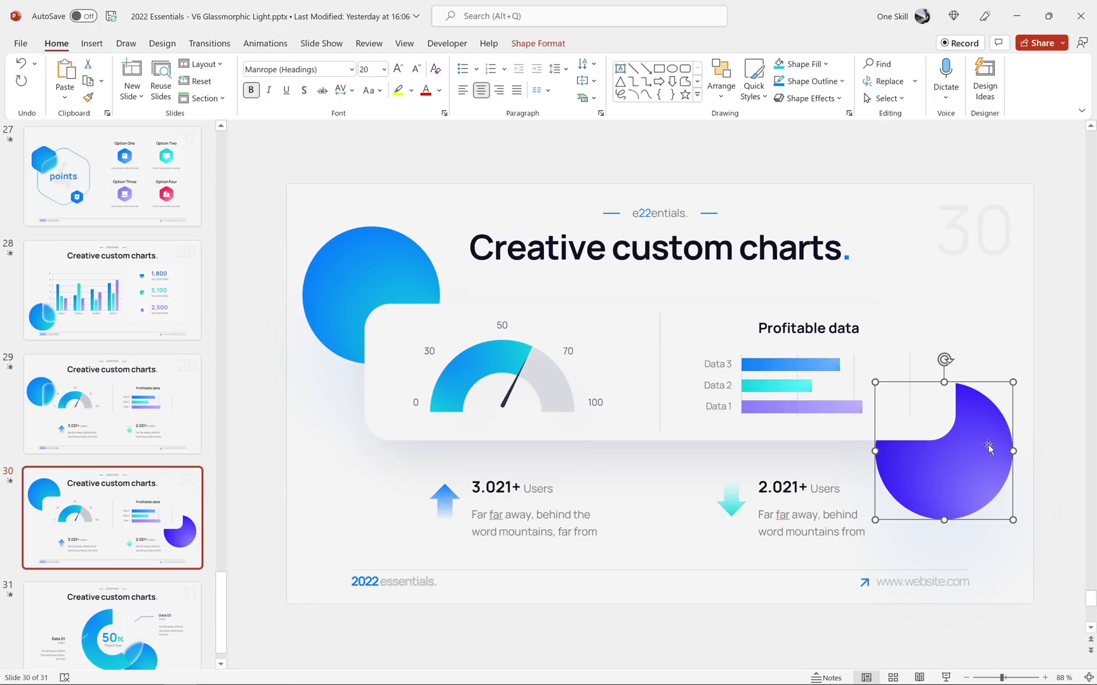
click(923, 317)
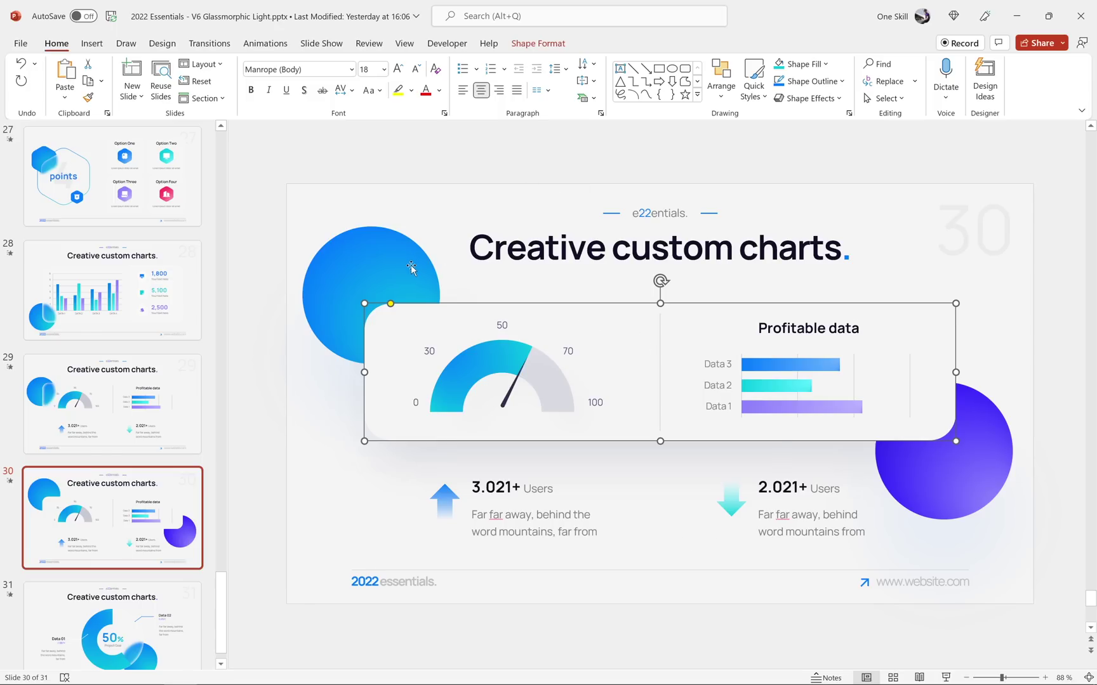
Hide all objects on slide 30 except the two circles, Oval 1 and Oval 38
click(721, 93)
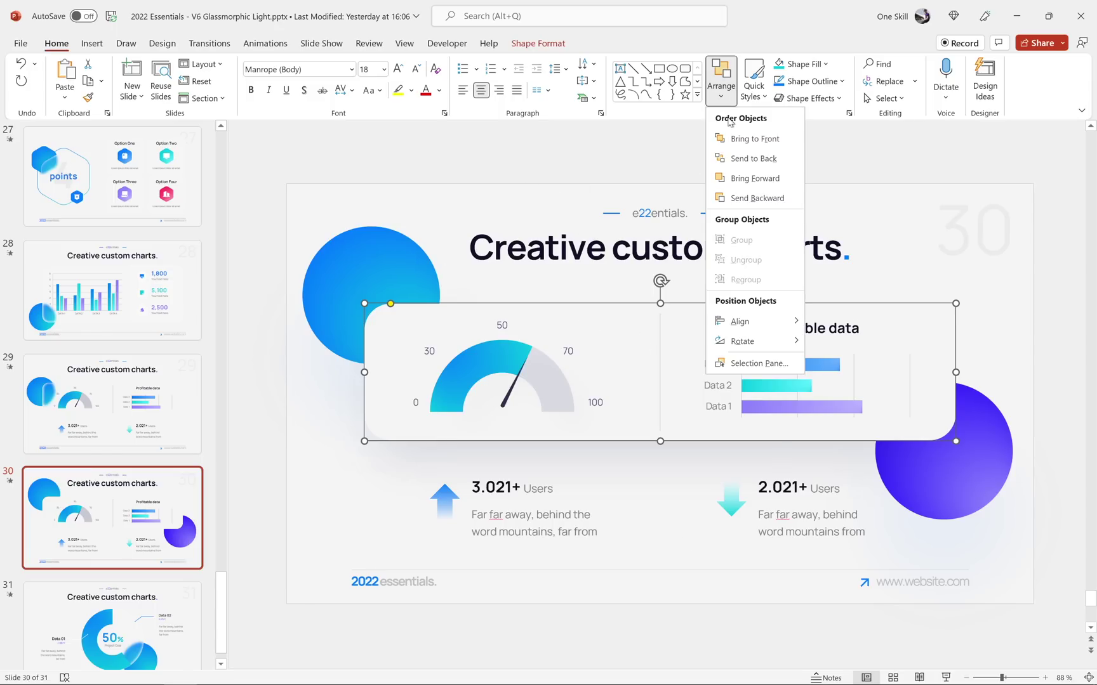
click(760, 363)
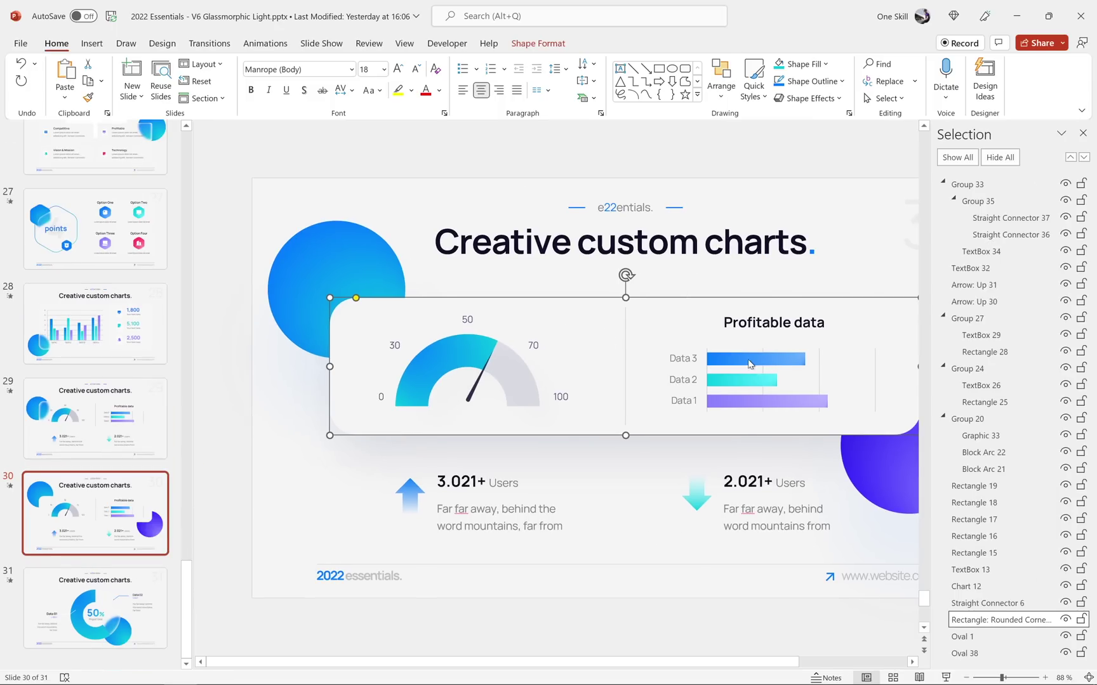
click(999, 157)
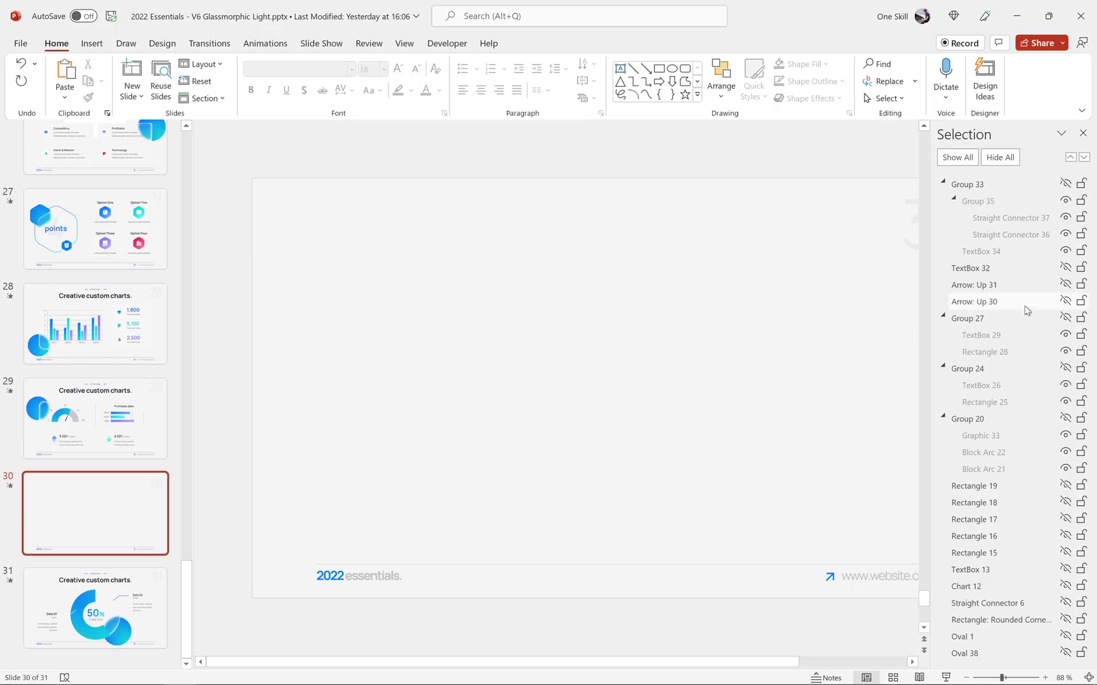
click(1065, 636)
click(1064, 653)
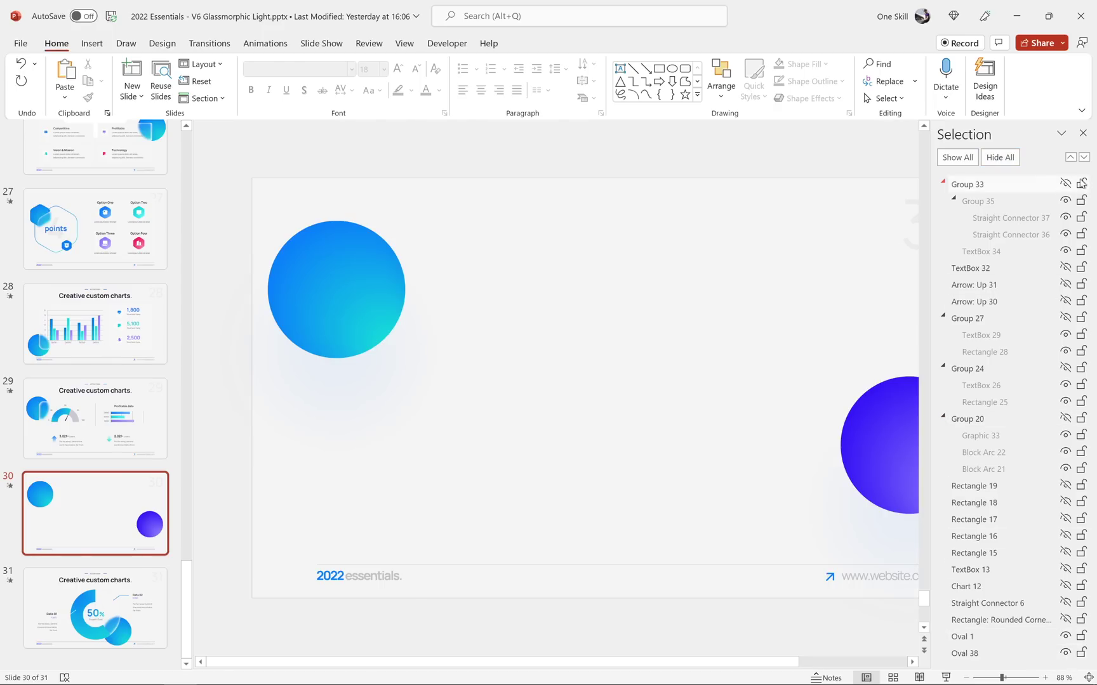
click(1082, 133)
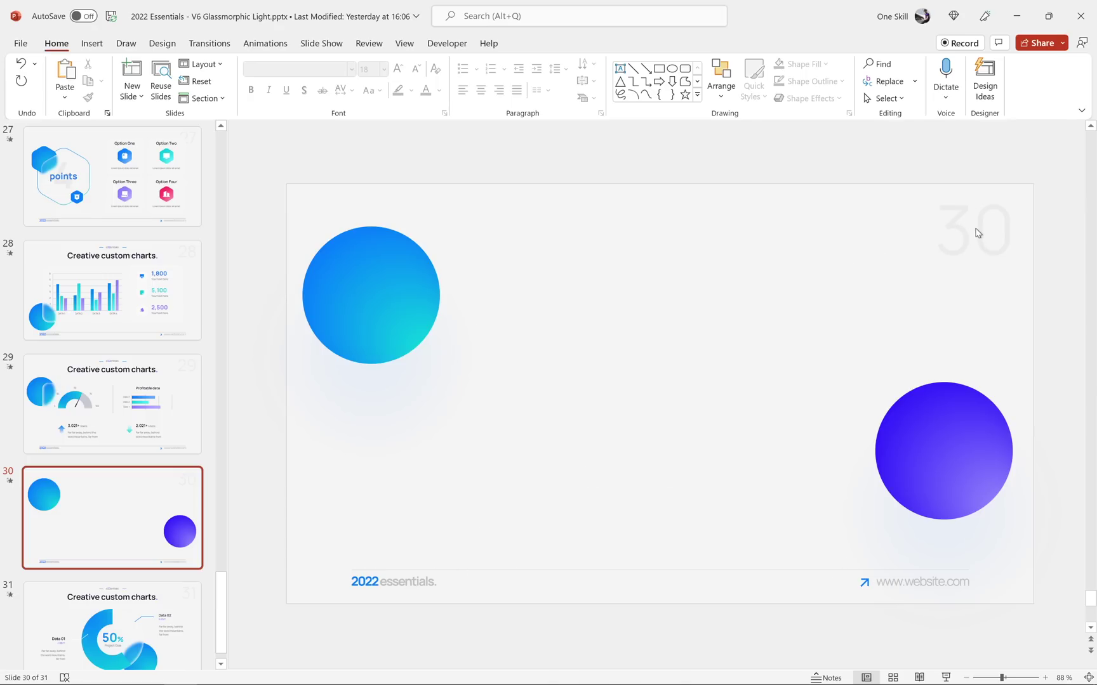
Hide all objects on the top-level slide master, including the slide number and footer, and return to slide 30
shift+click(866, 678)
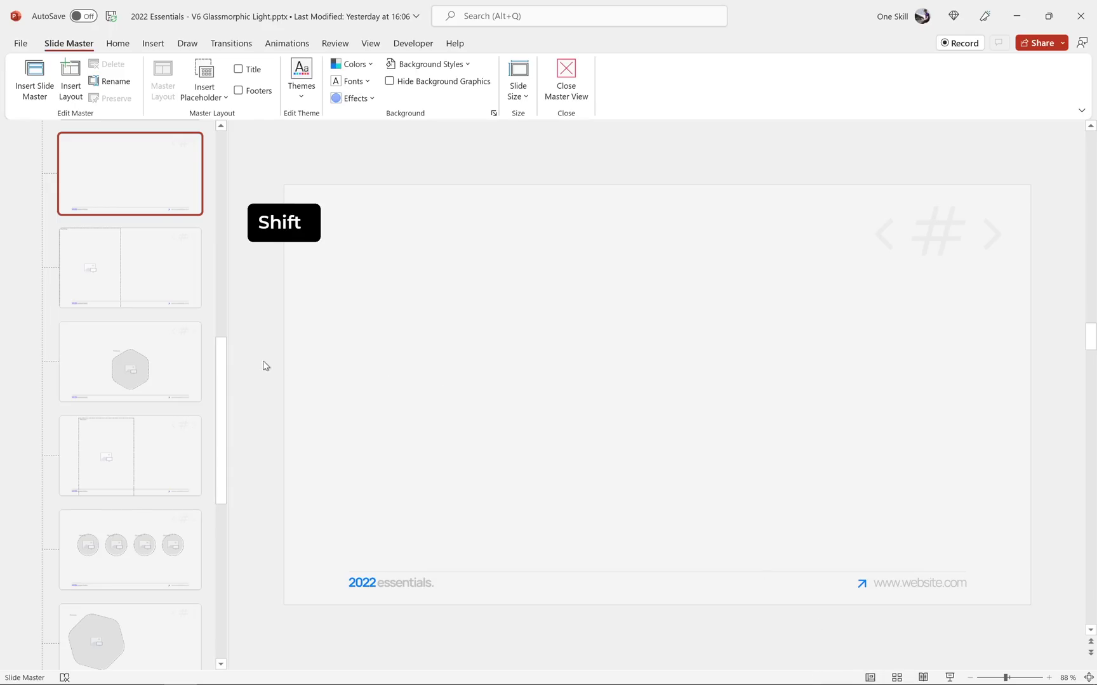
drag(221, 360, 226, 131)
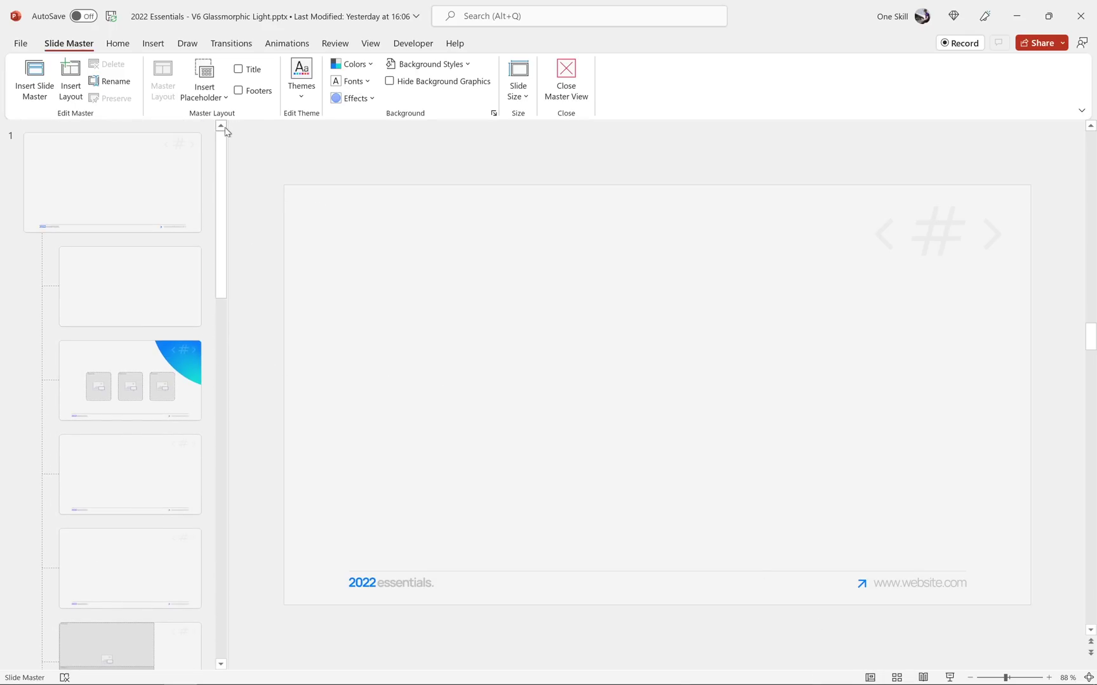
click(145, 181)
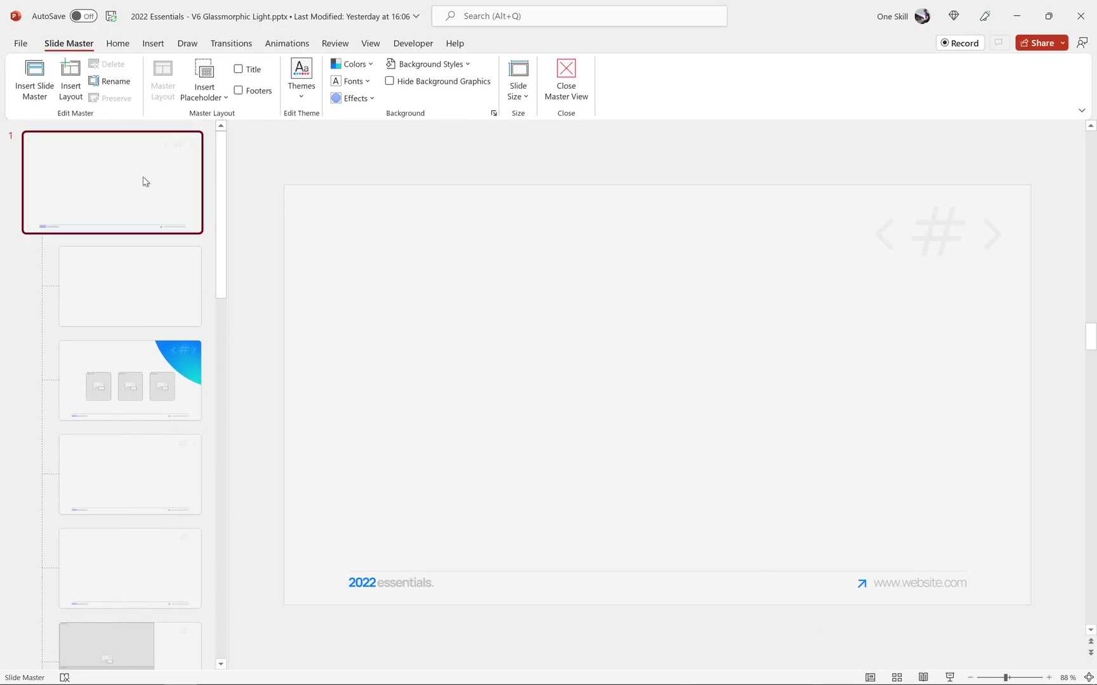
click(390, 591)
click(883, 250)
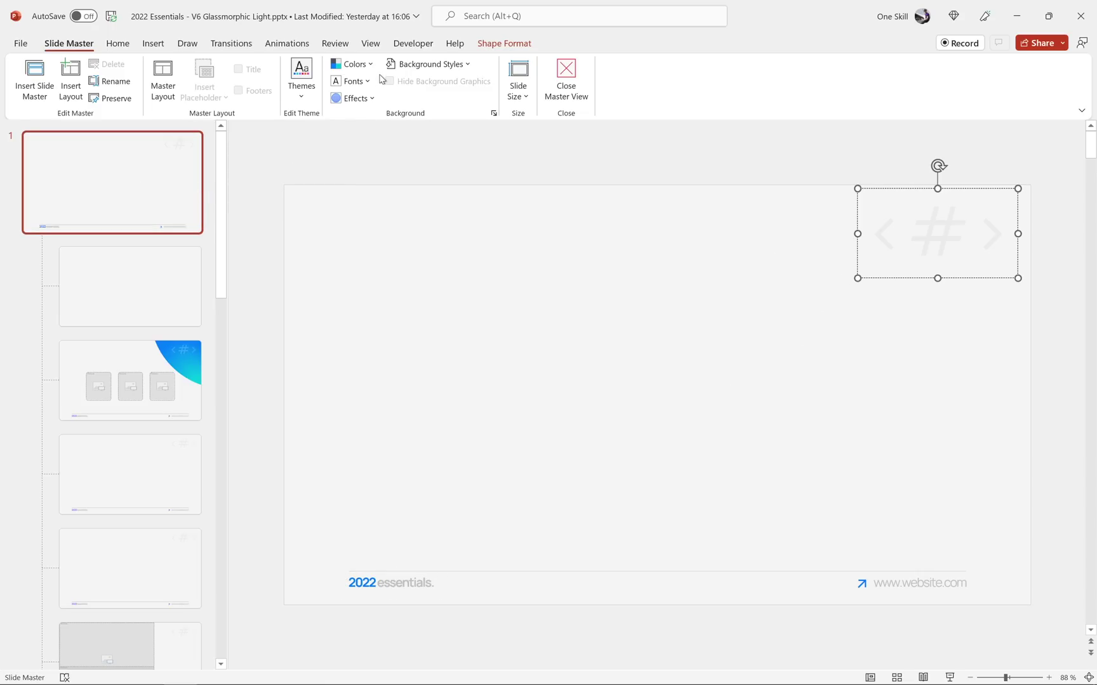
click(118, 43)
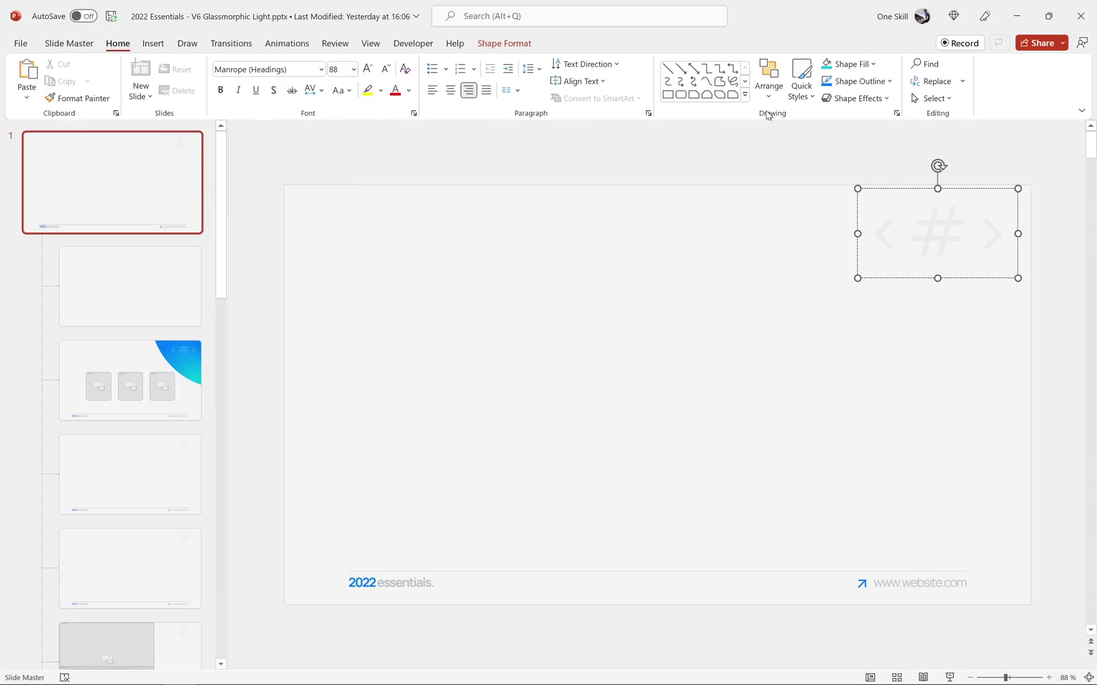
click(769, 79)
click(806, 363)
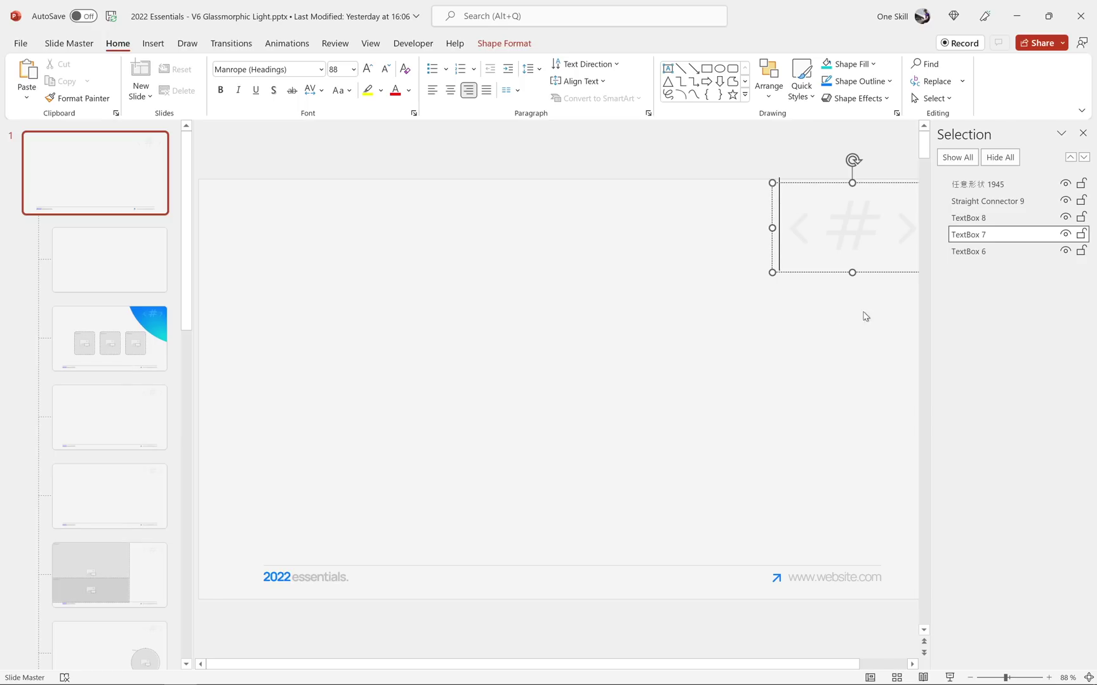
click(1000, 157)
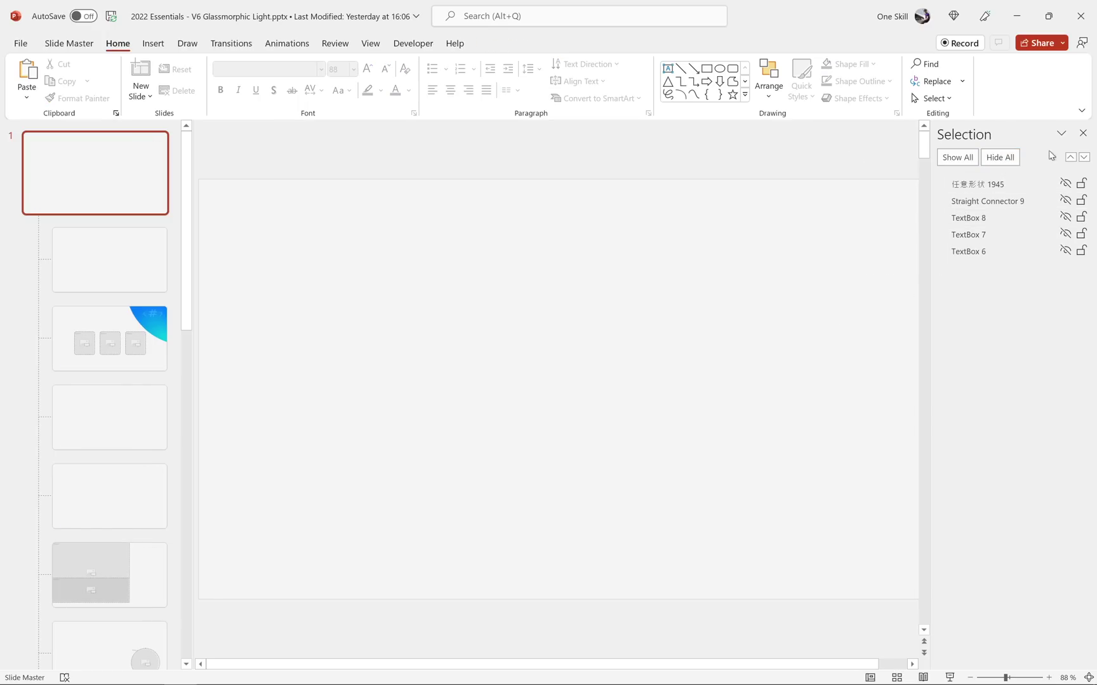
click(1082, 134)
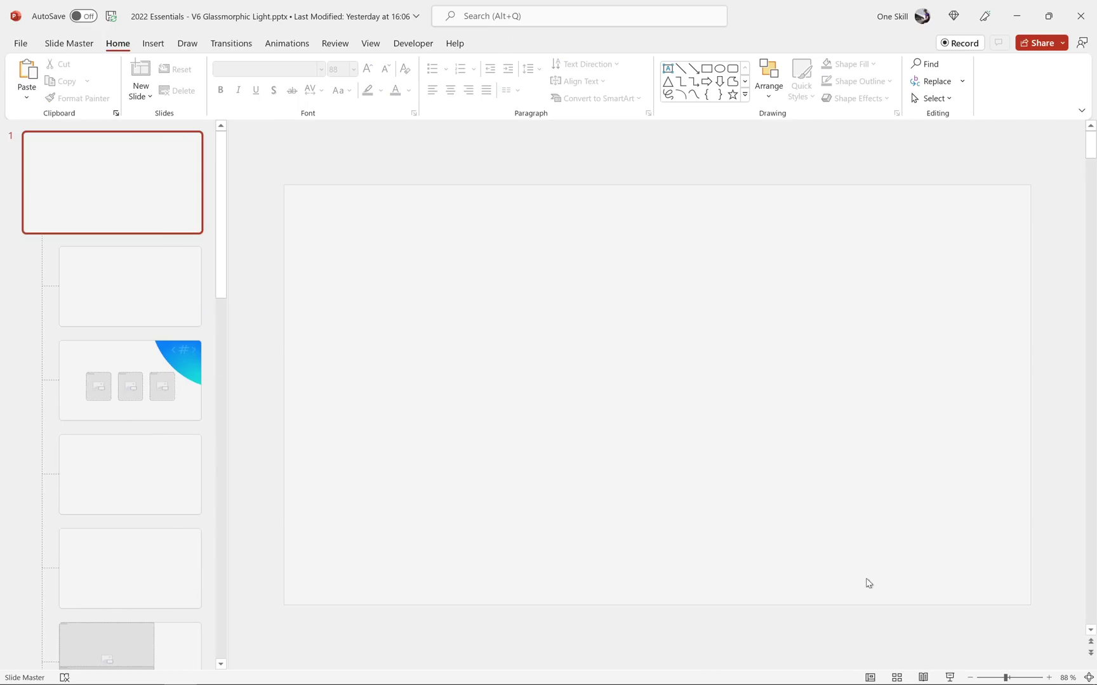
click(869, 677)
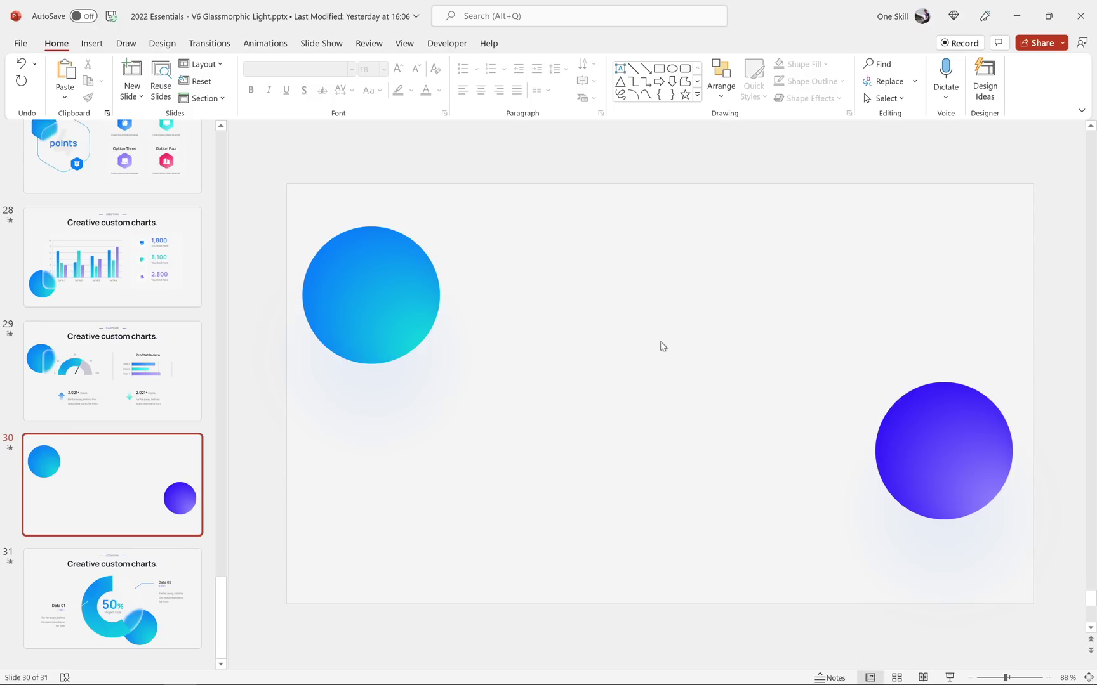
Export only slide 30 to the Downloads folder as a PNG image named ovals
key(F12)
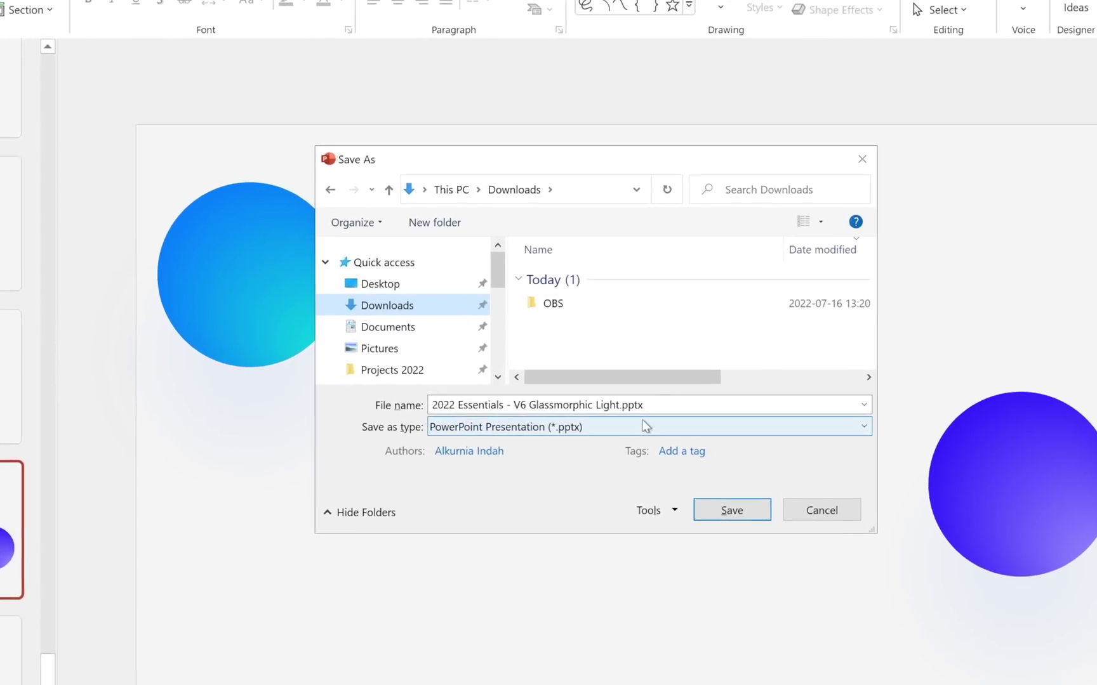
click(649, 416)
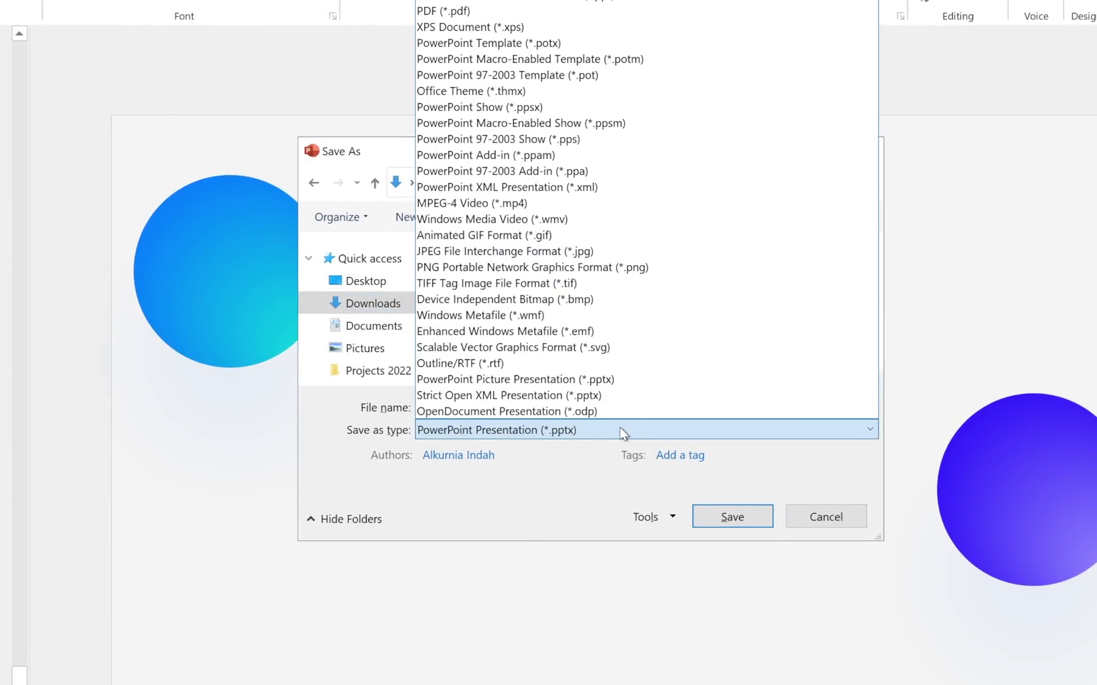
click(625, 267)
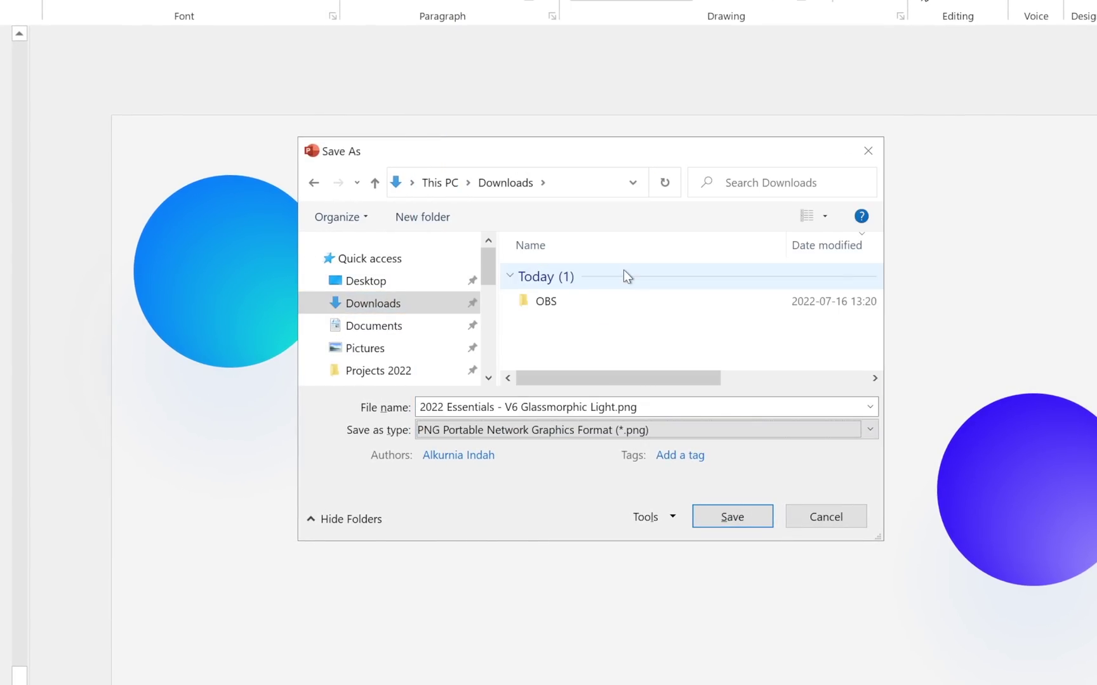
triple_click(648, 408)
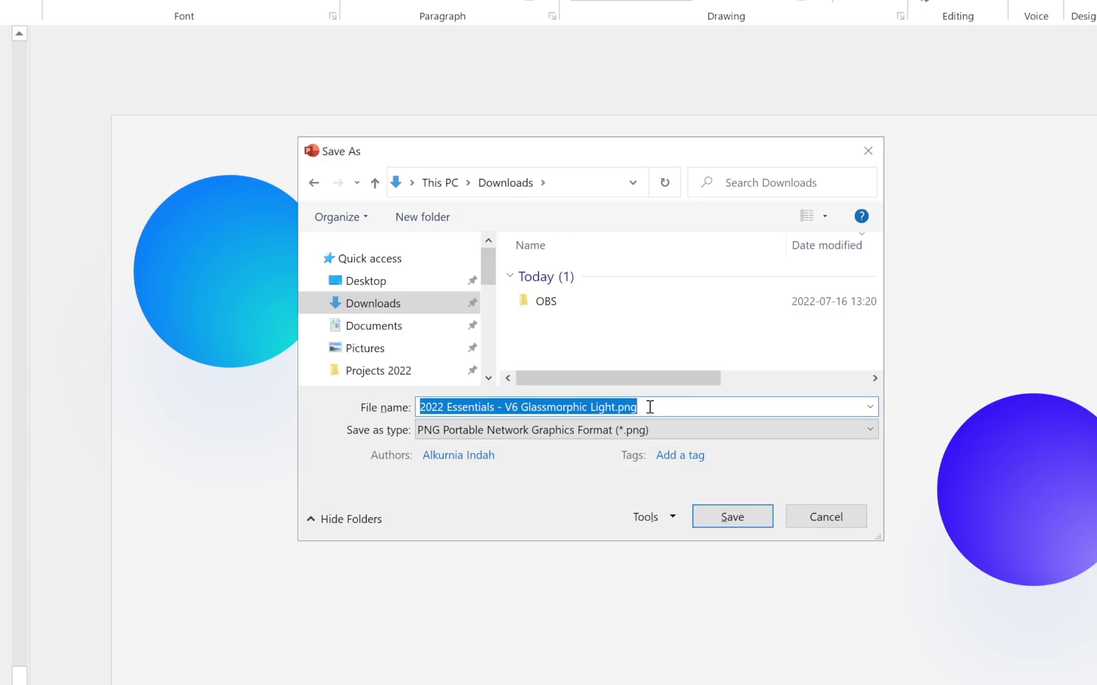
text(ovals)
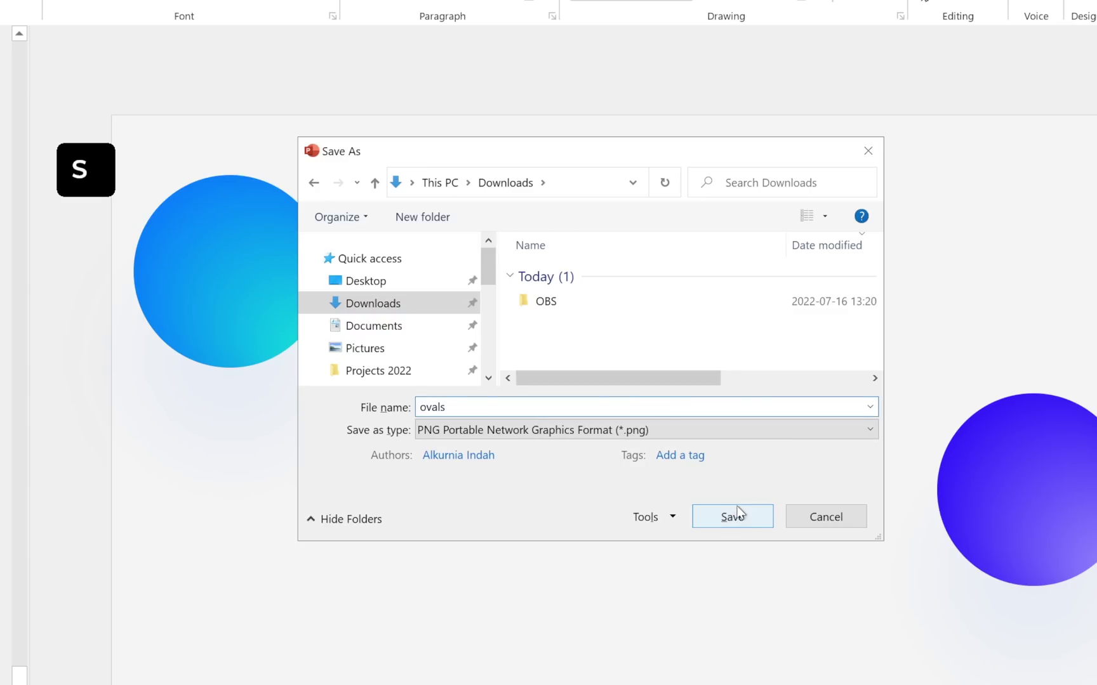
click(733, 515)
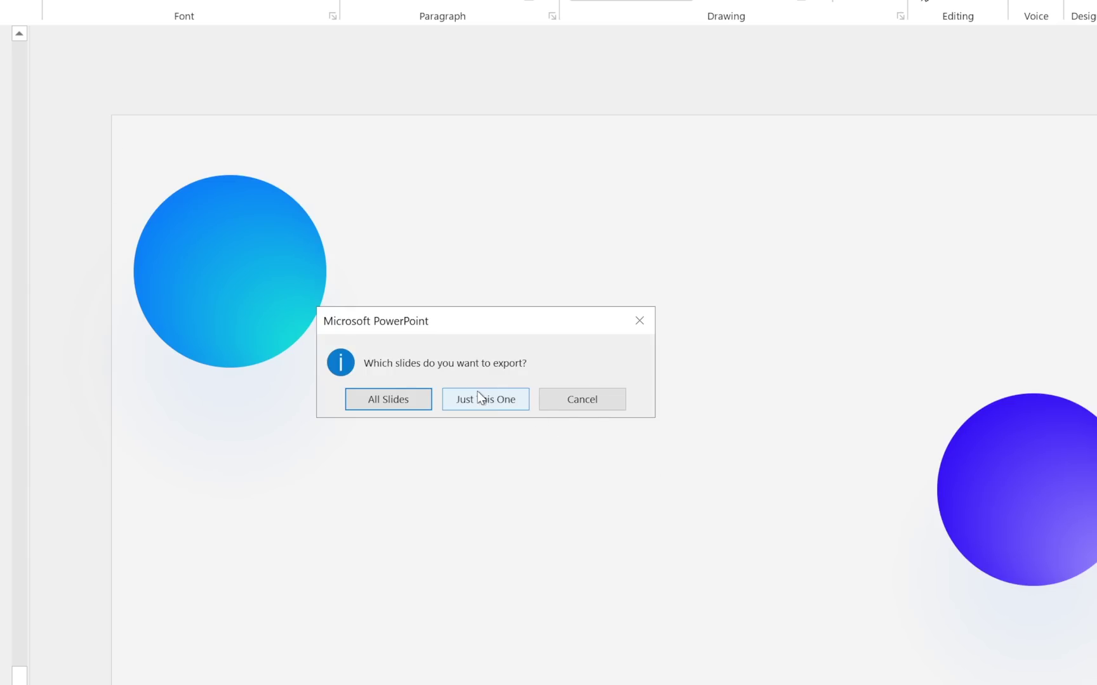
click(496, 399)
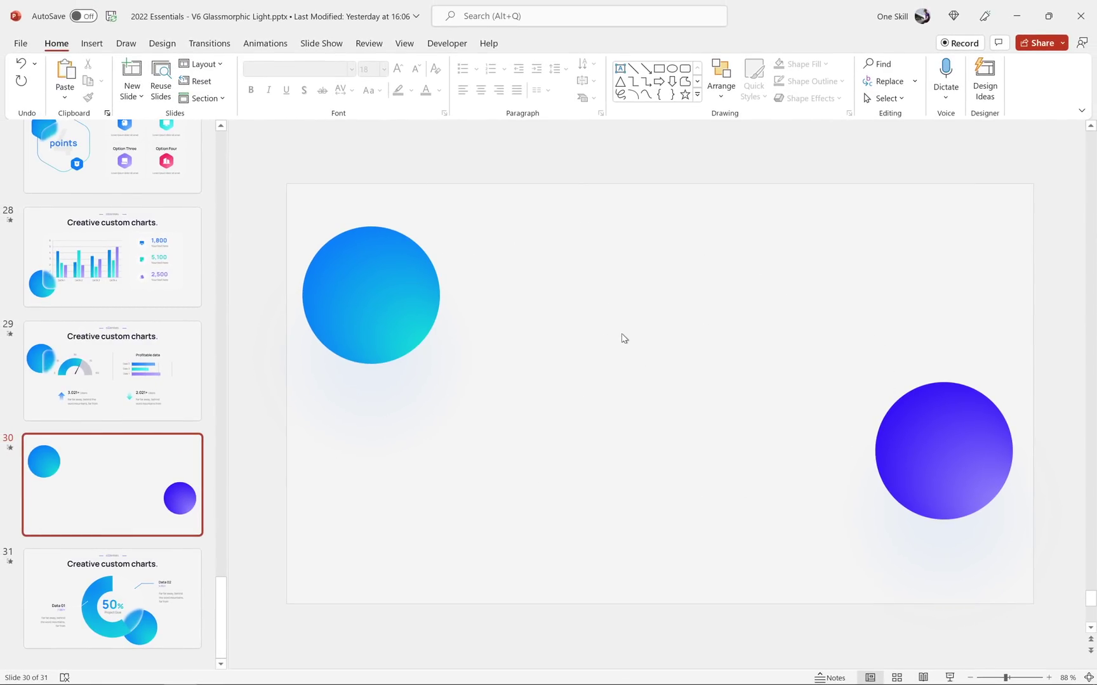
Delete the blue circle and the purple circle from slide 30
click(394, 288)
key(BackSpace)
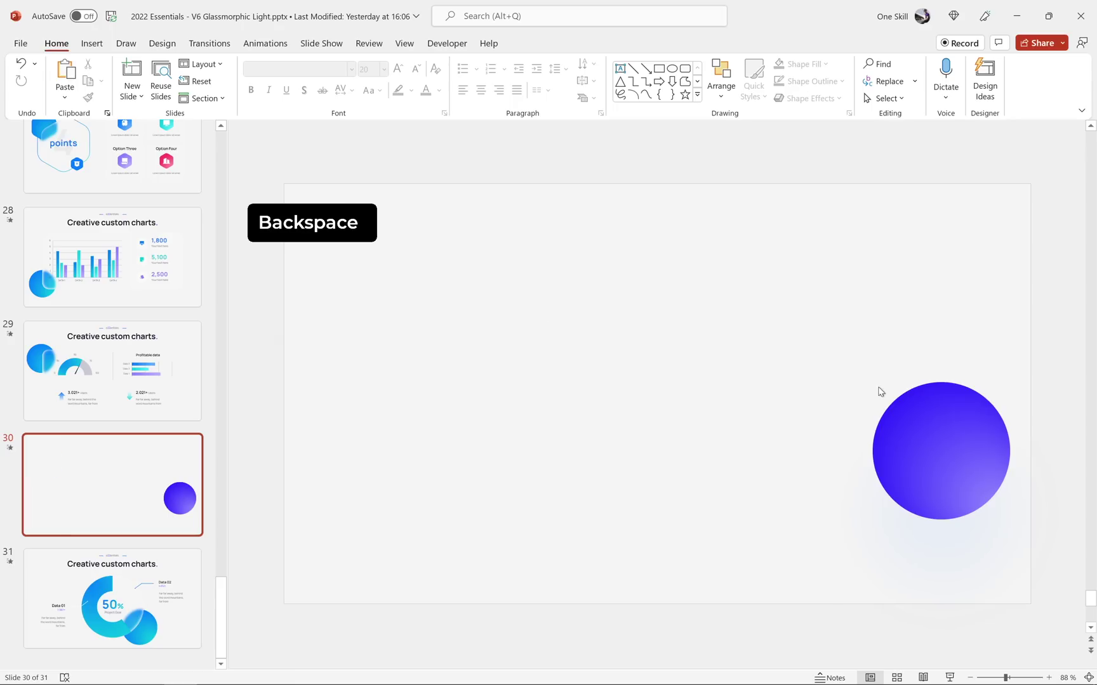
click(954, 429)
key(BackSpace)
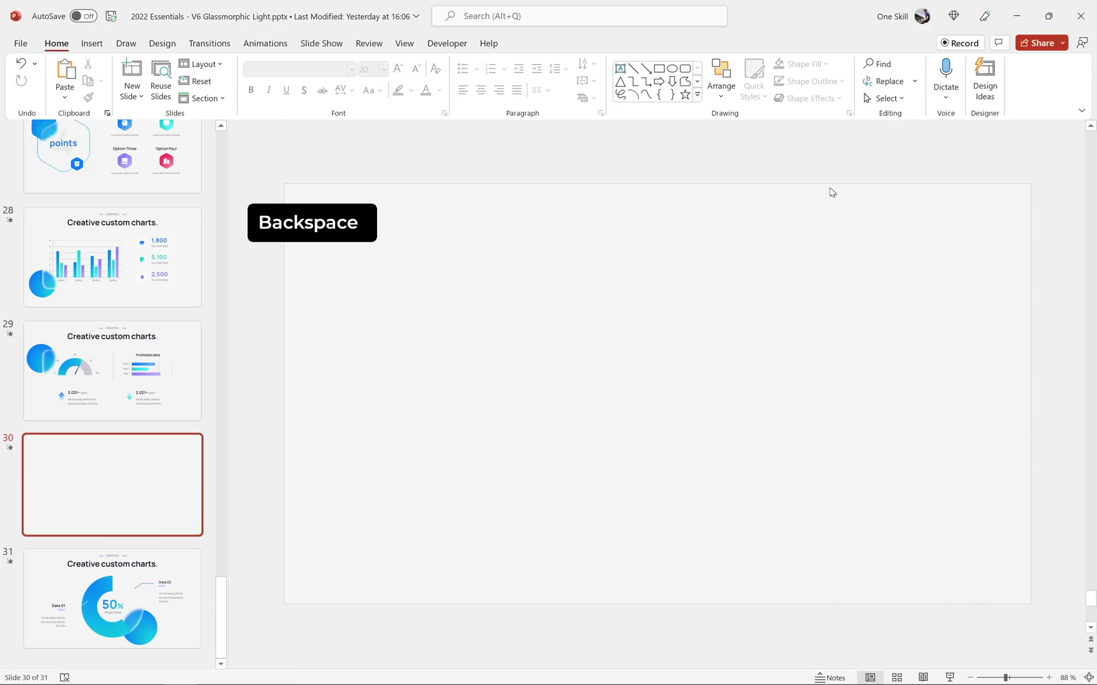
Show all hidden objects on slide 30 again
click(721, 82)
click(761, 365)
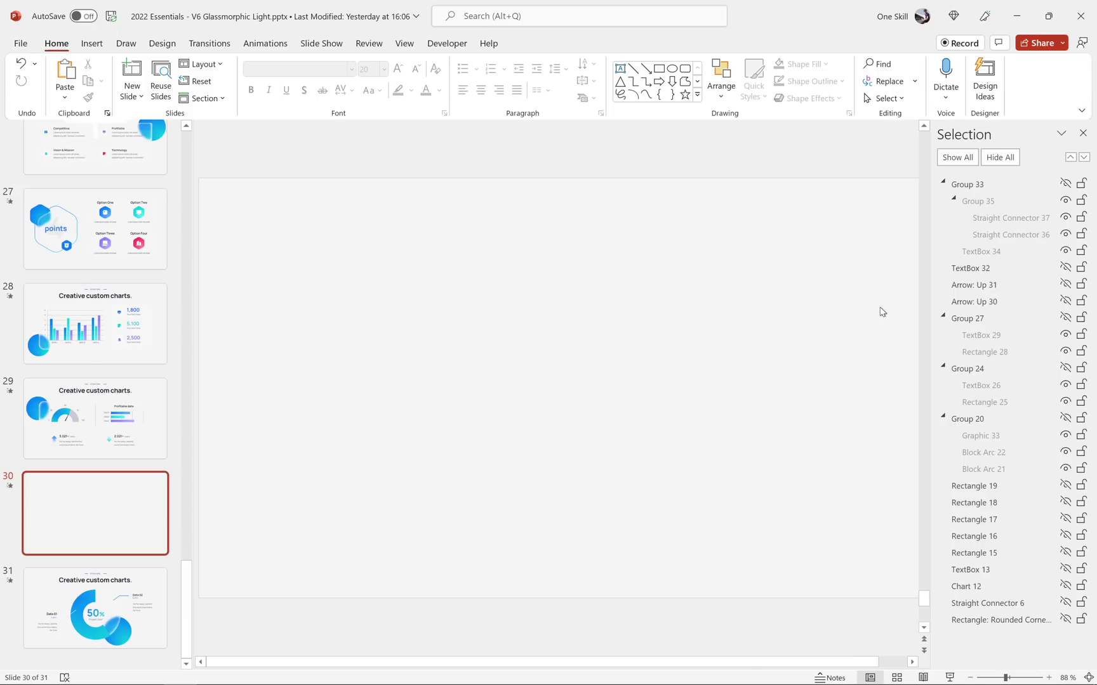
click(956, 157)
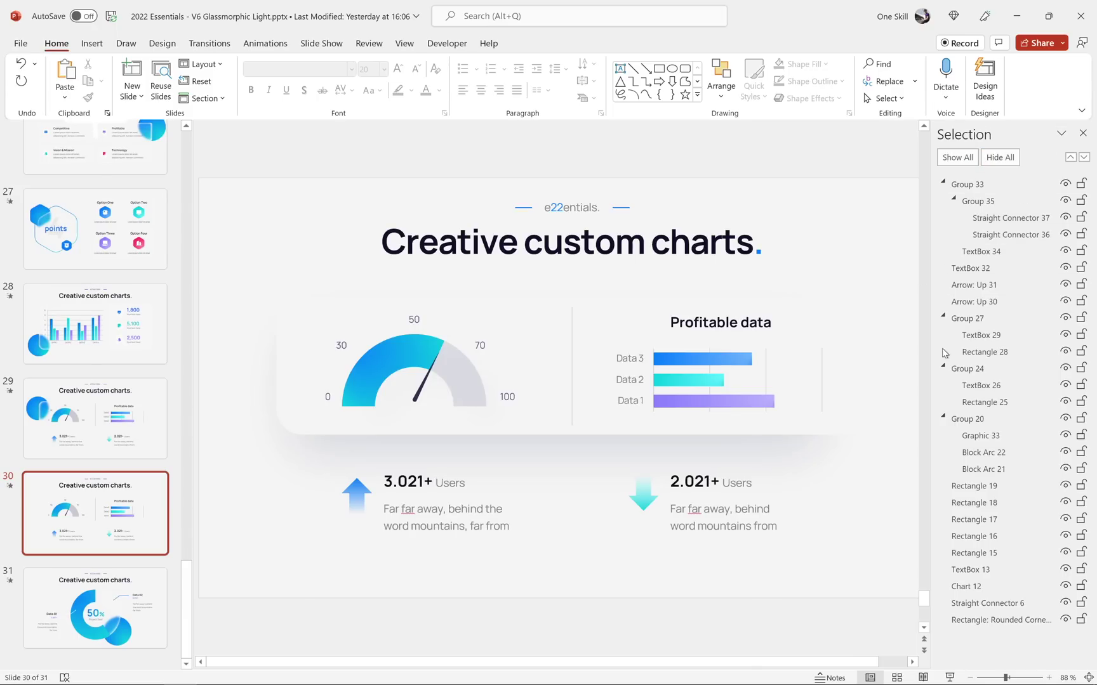
Show all hidden objects on the top-level slide master, return to slide 30 and close the object list
shift+click(870, 678)
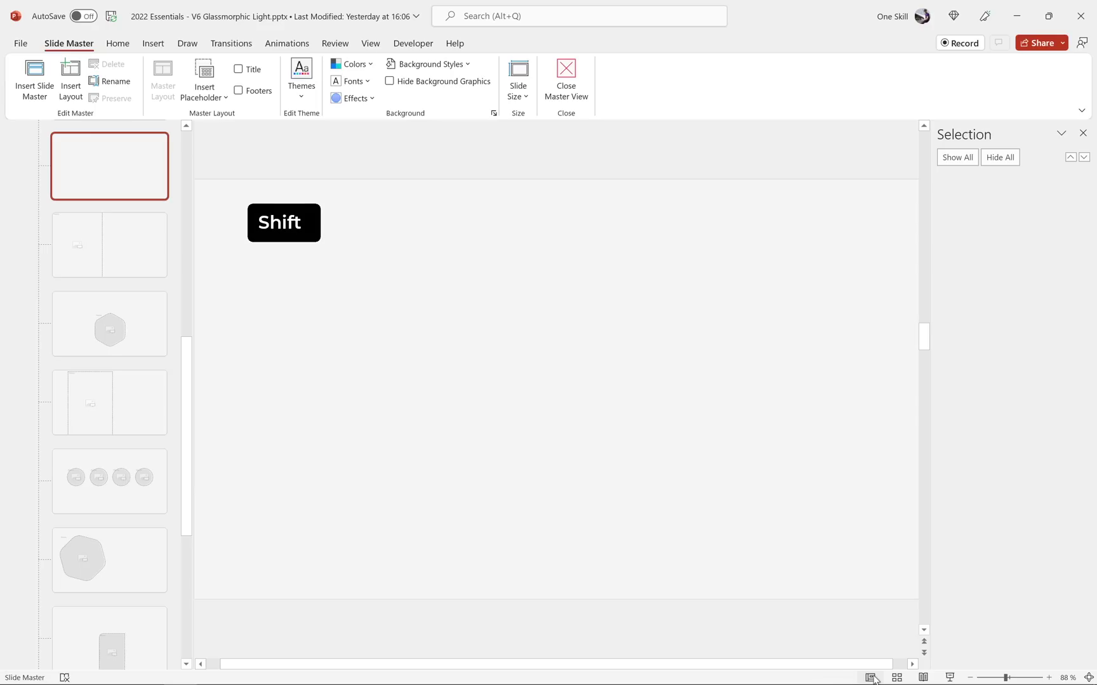
drag(193, 339, 193, 135)
click(142, 155)
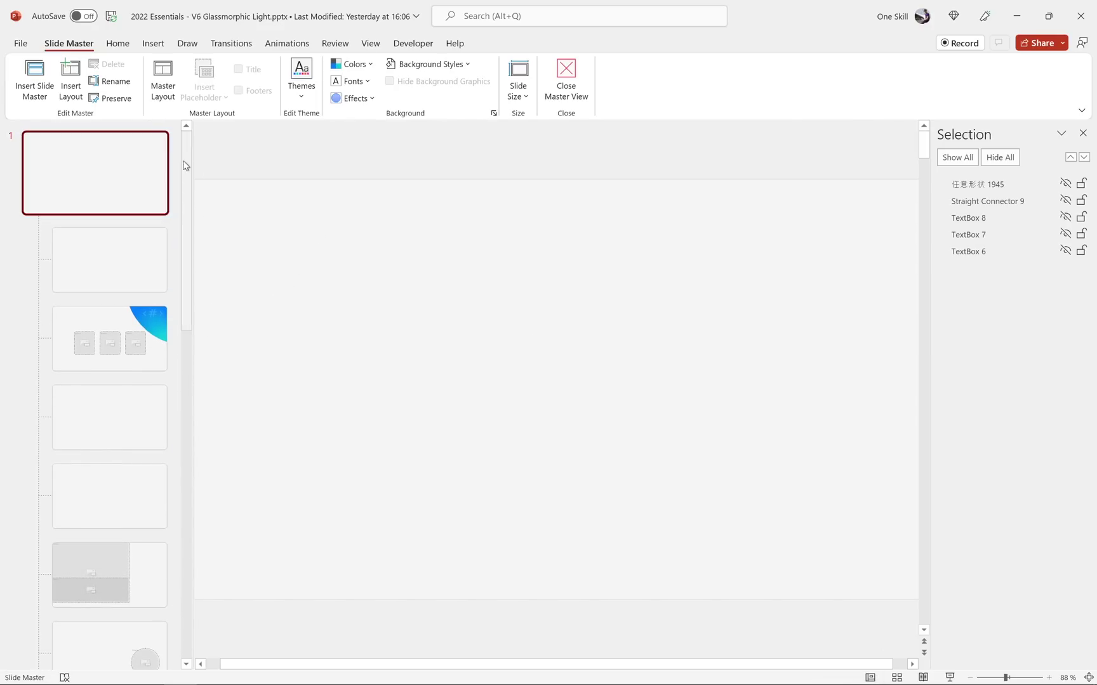
click(954, 157)
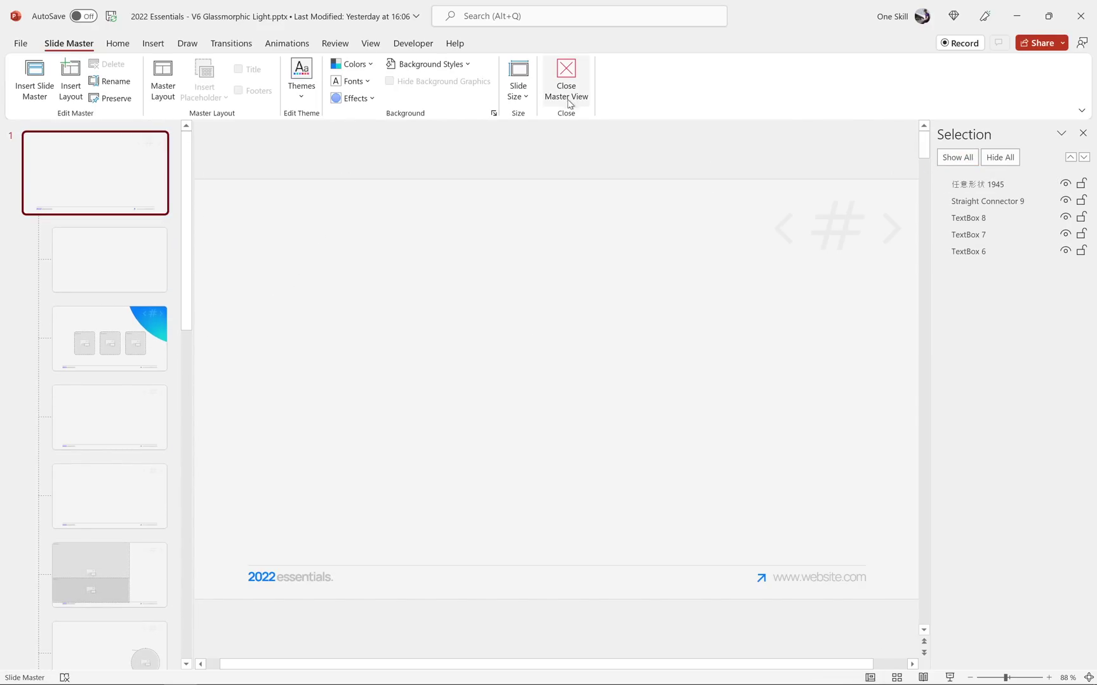
click(571, 80)
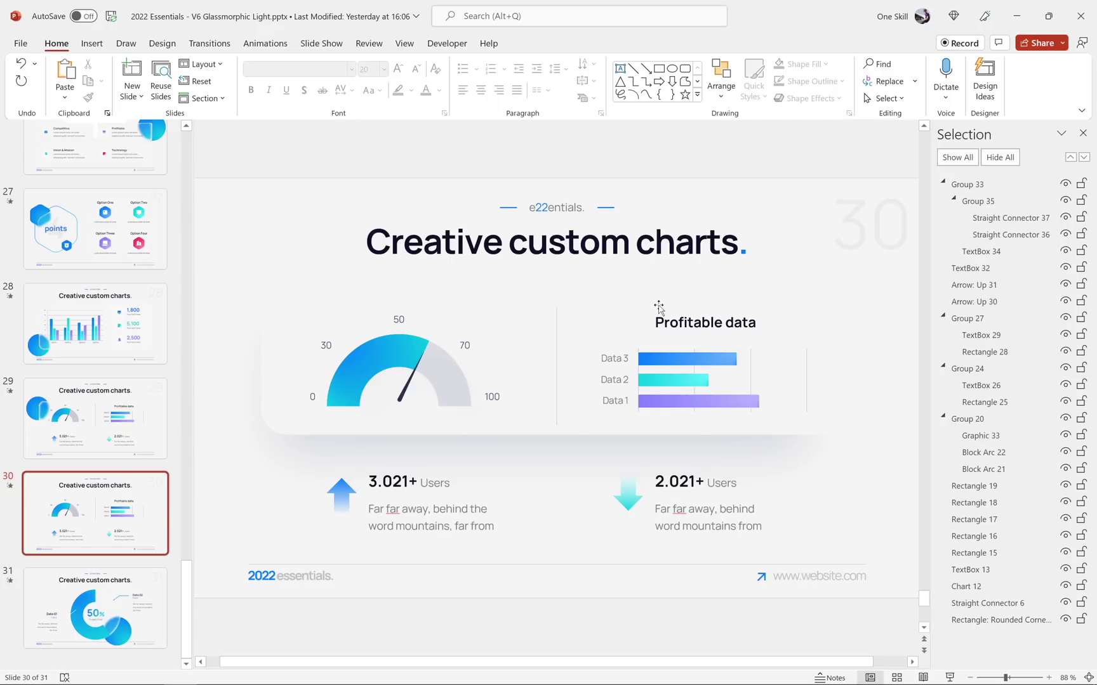
click(1084, 133)
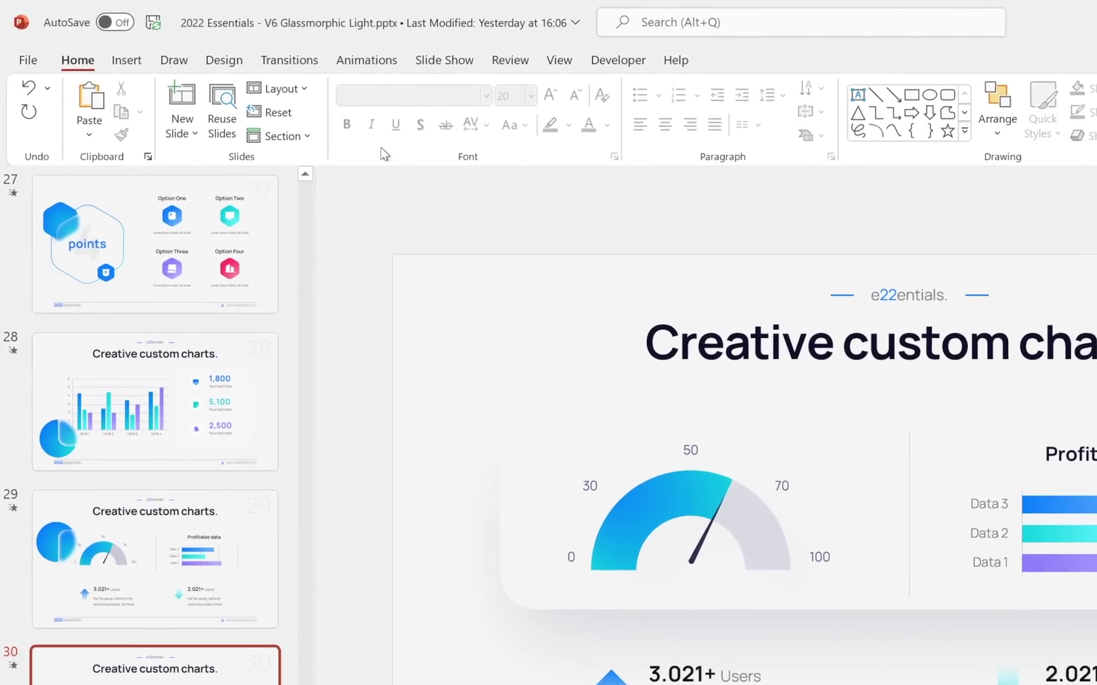
Check which layout slide 30 uses and duplicate that 6_Title Slide layout in the slide master
click(306, 93)
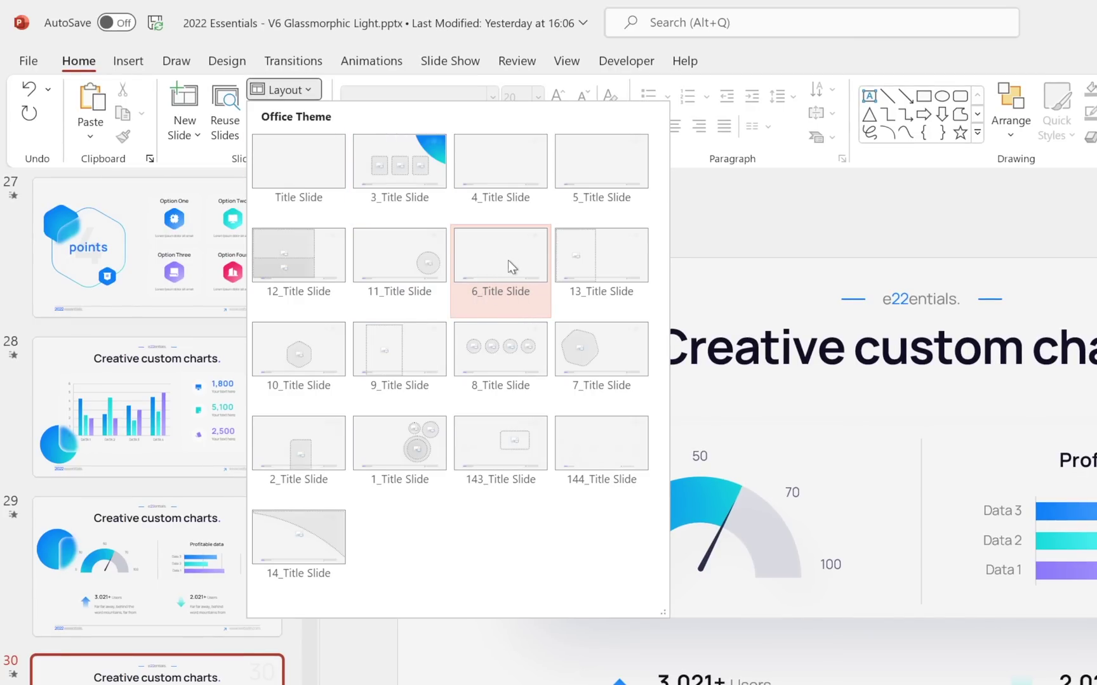
click(735, 226)
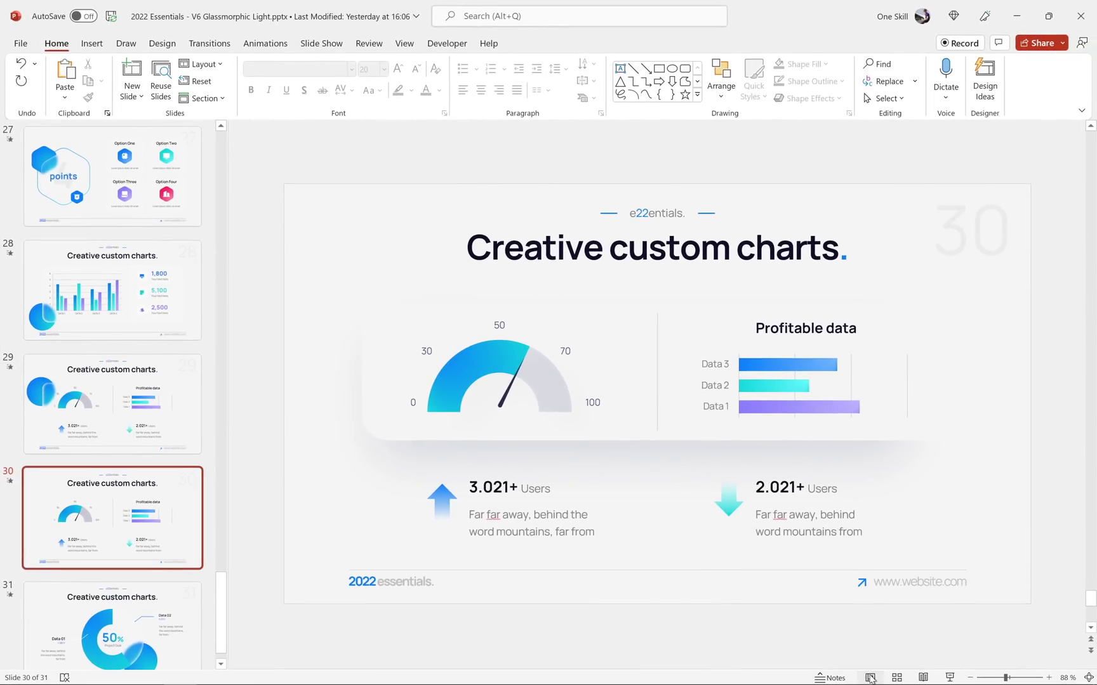
shift+click(870, 678)
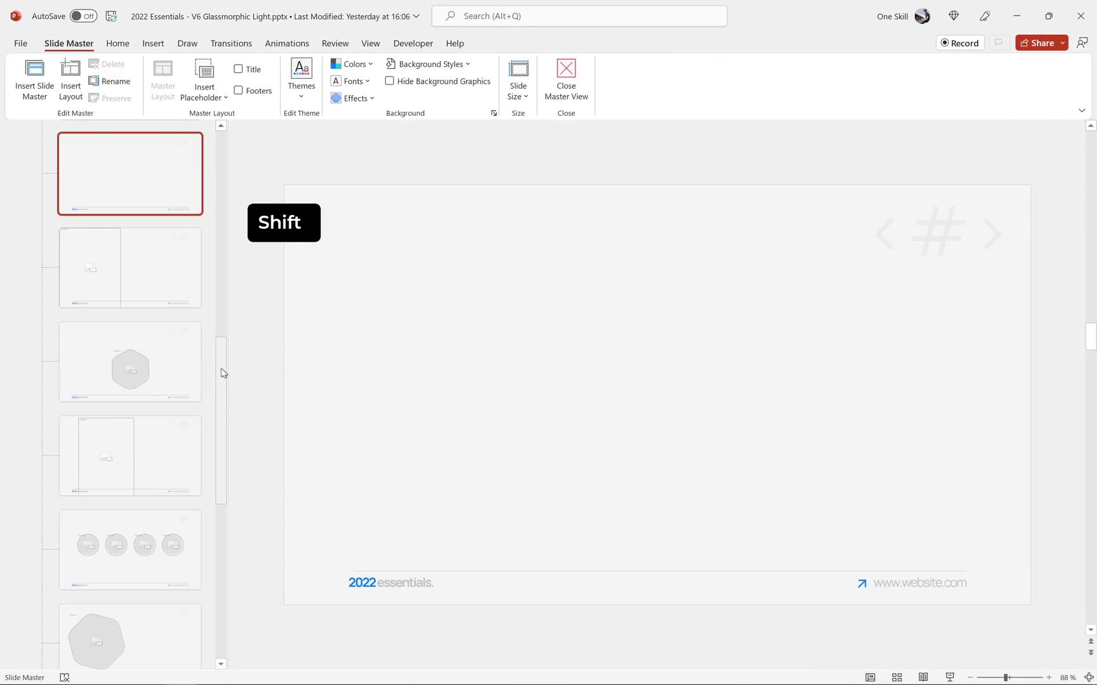
drag(223, 372, 222, 303)
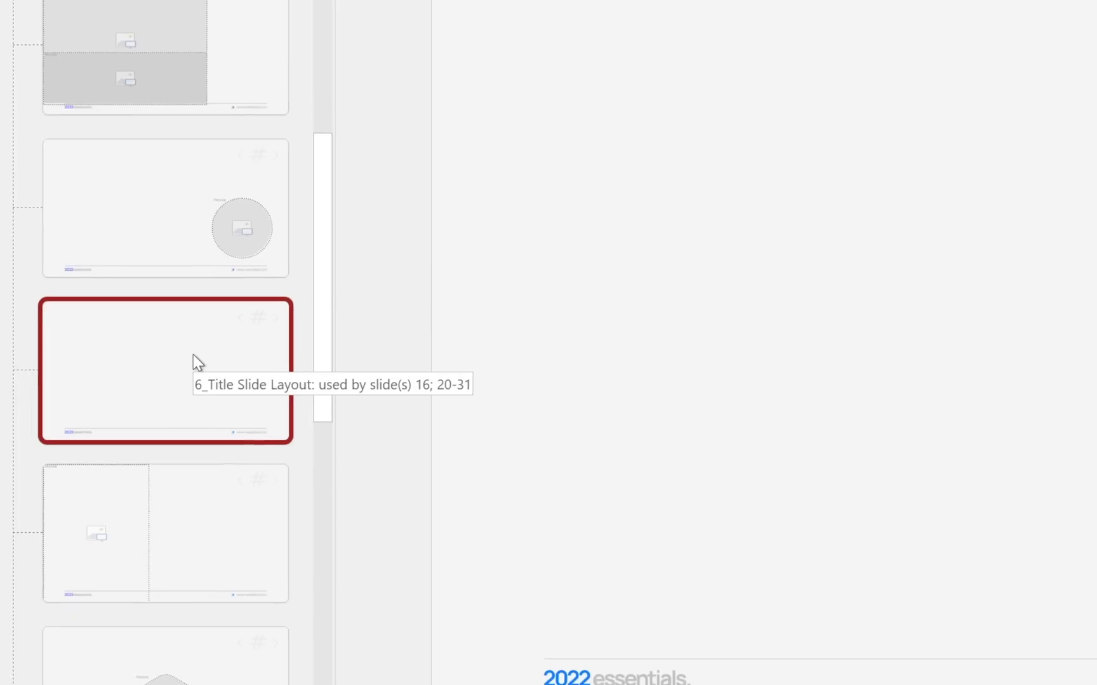
right_click(120, 348)
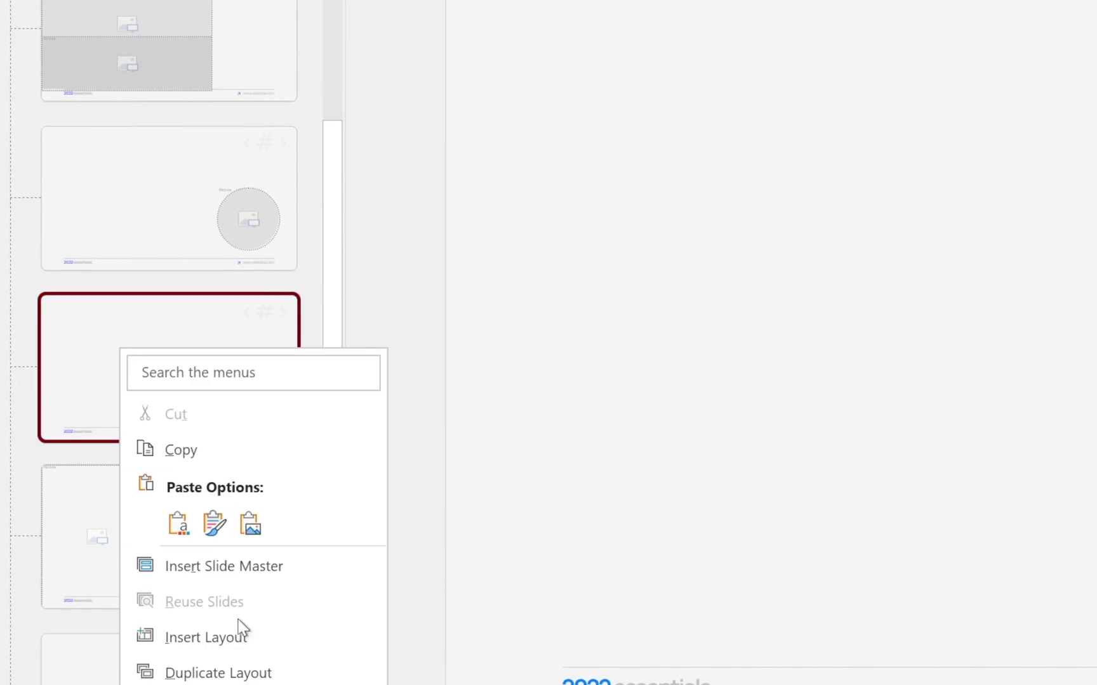
click(251, 672)
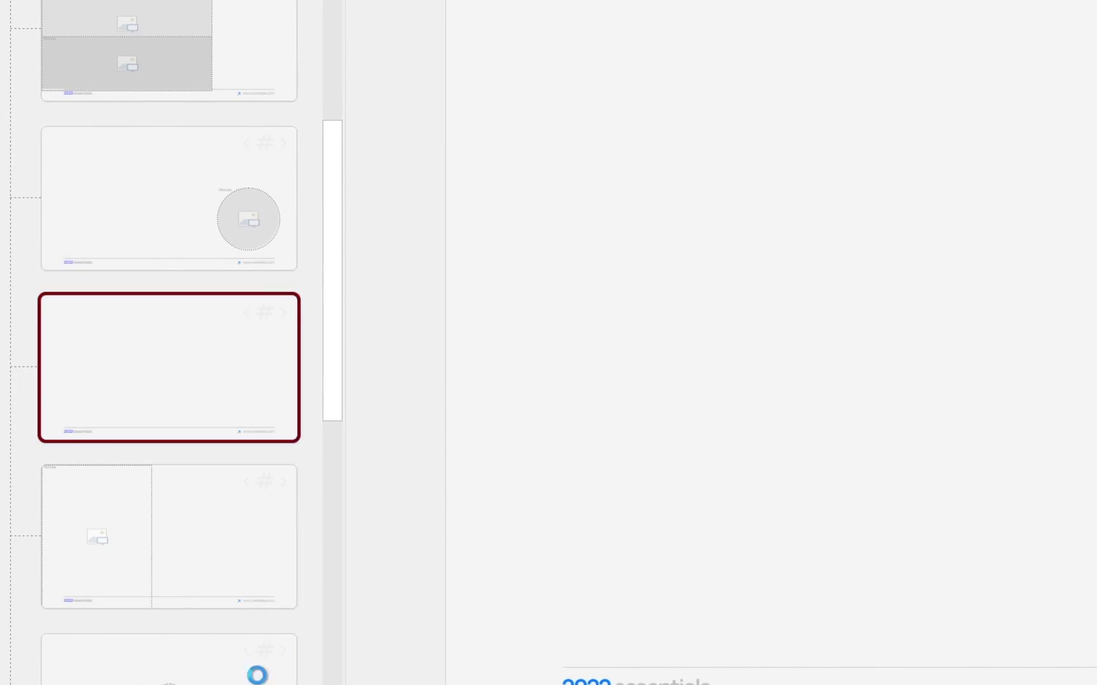
Rename the duplicated layout as new glassmorphic
right_click(189, 521)
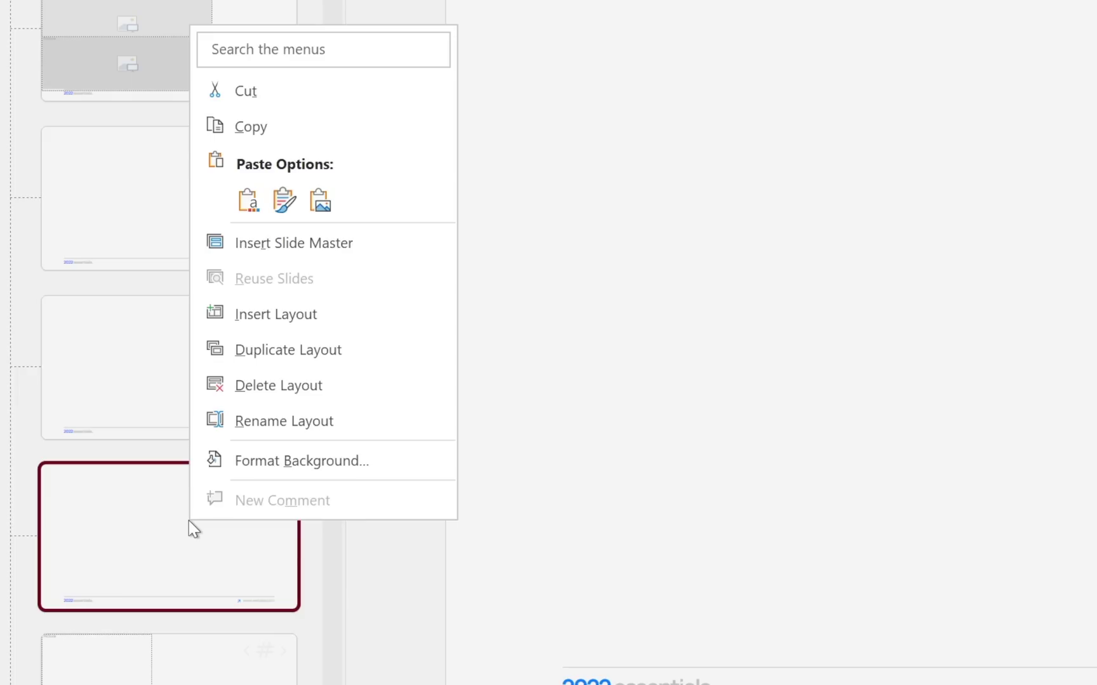
click(326, 421)
text(n)
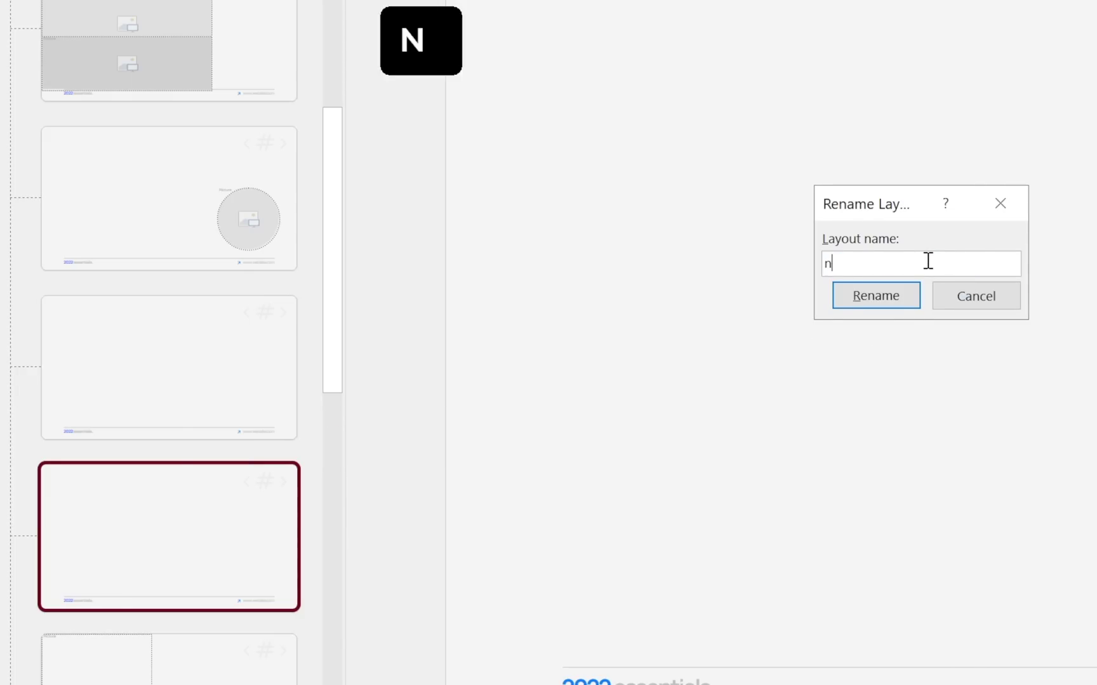
text(ew glassmorphic)
key(Return)
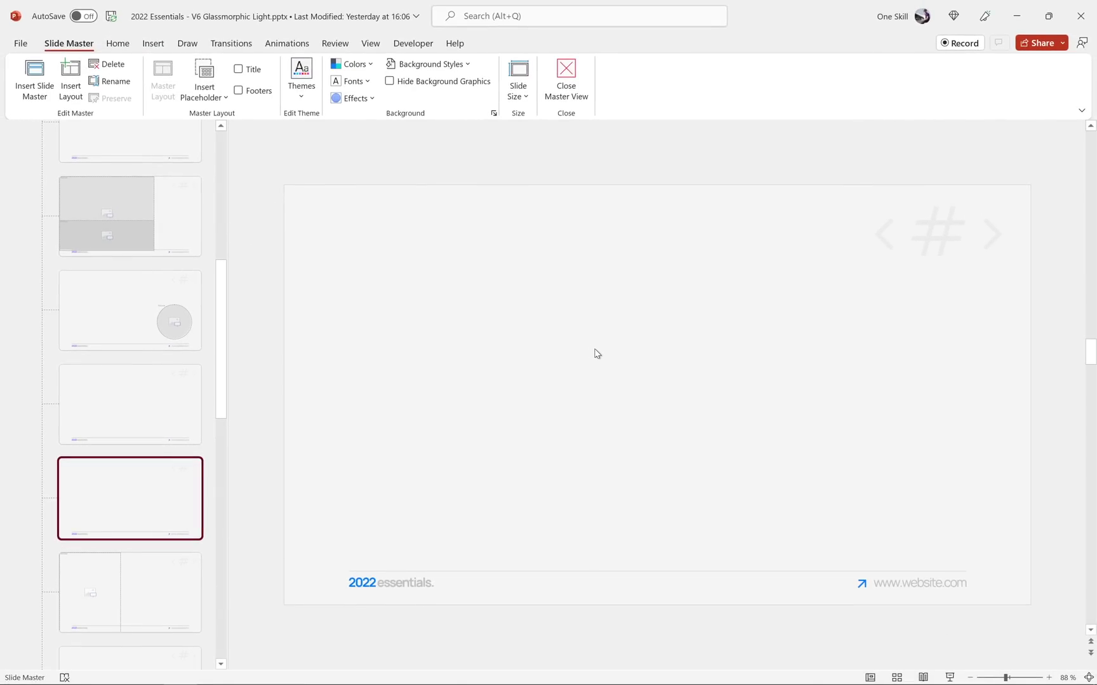
Insert the picture ovals.png from the Downloads folder onto the new glassmorphic layout
click(154, 44)
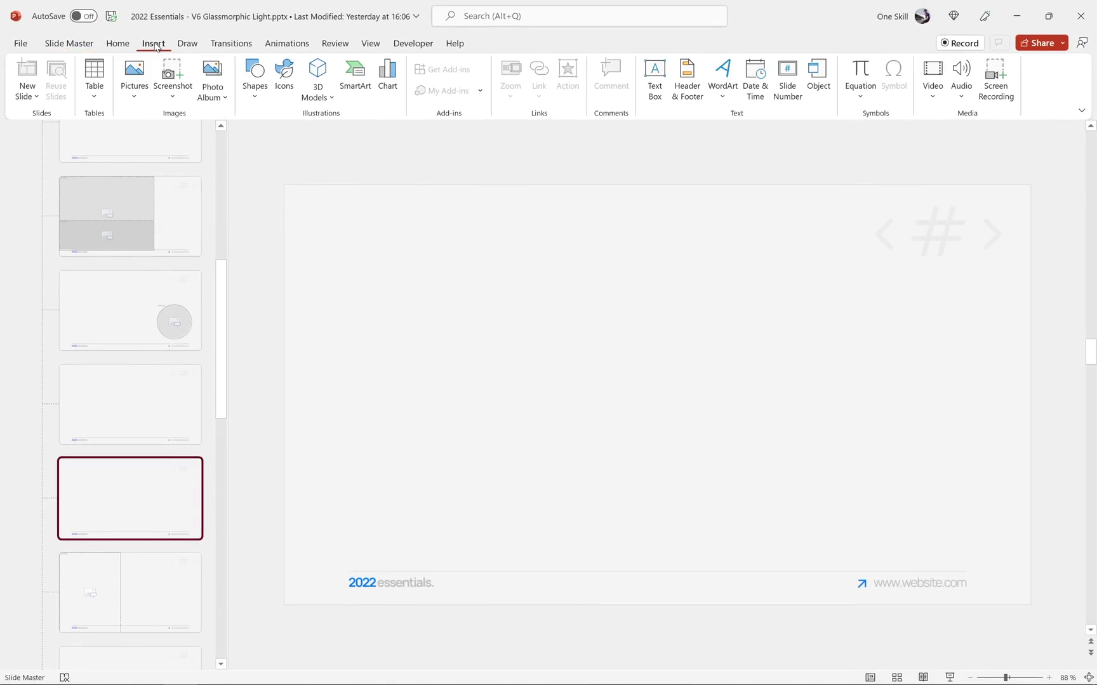
click(135, 95)
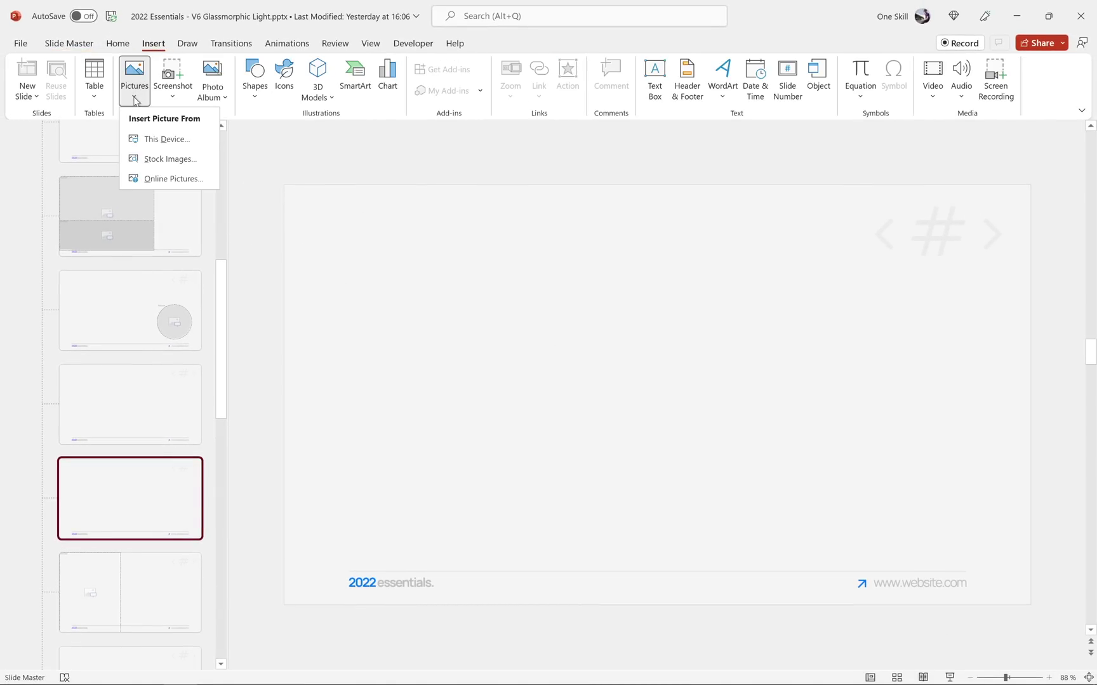
click(163, 139)
click(427, 242)
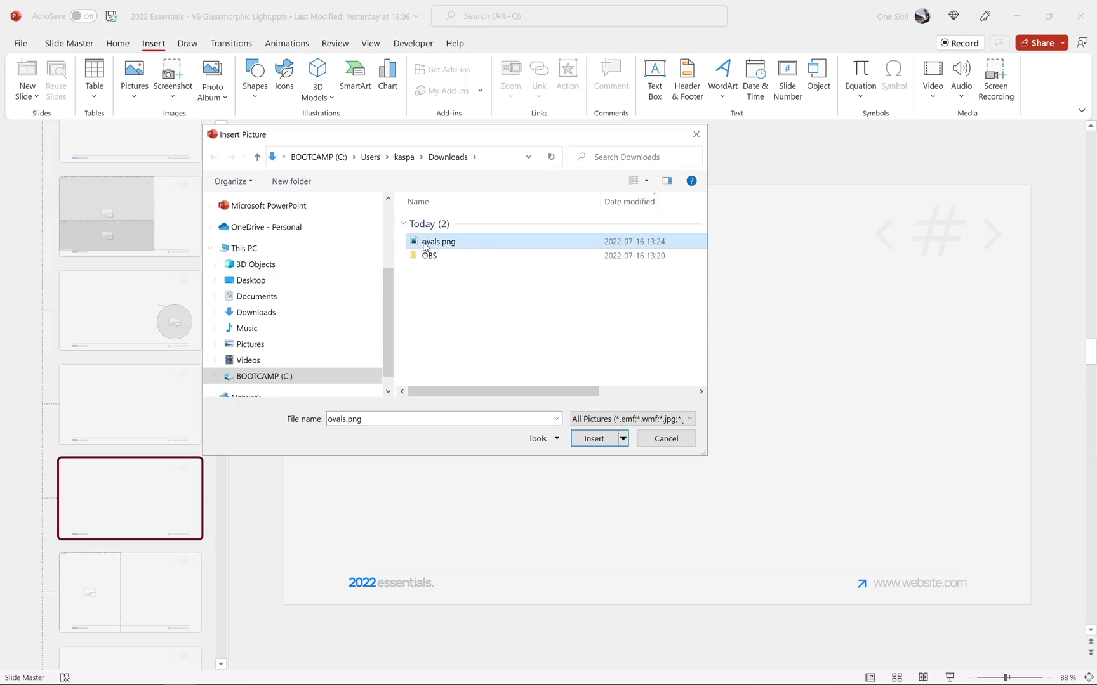
click(601, 439)
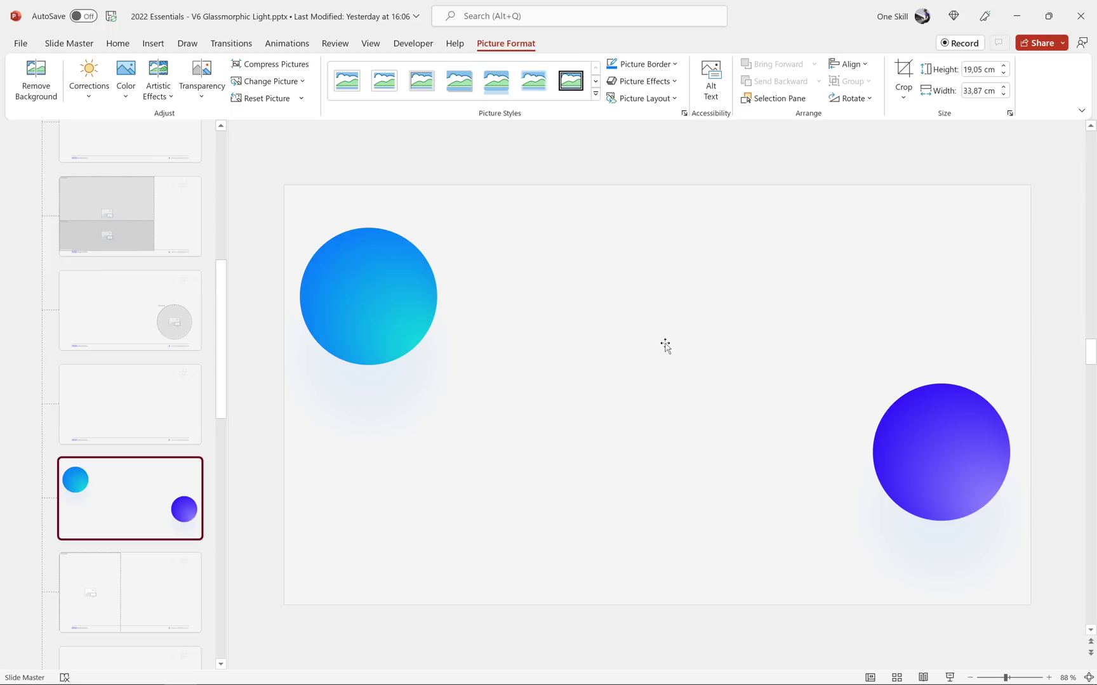
Apply the Blur artistic effect with a radius of 70 to the ovals picture
right_click(587, 300)
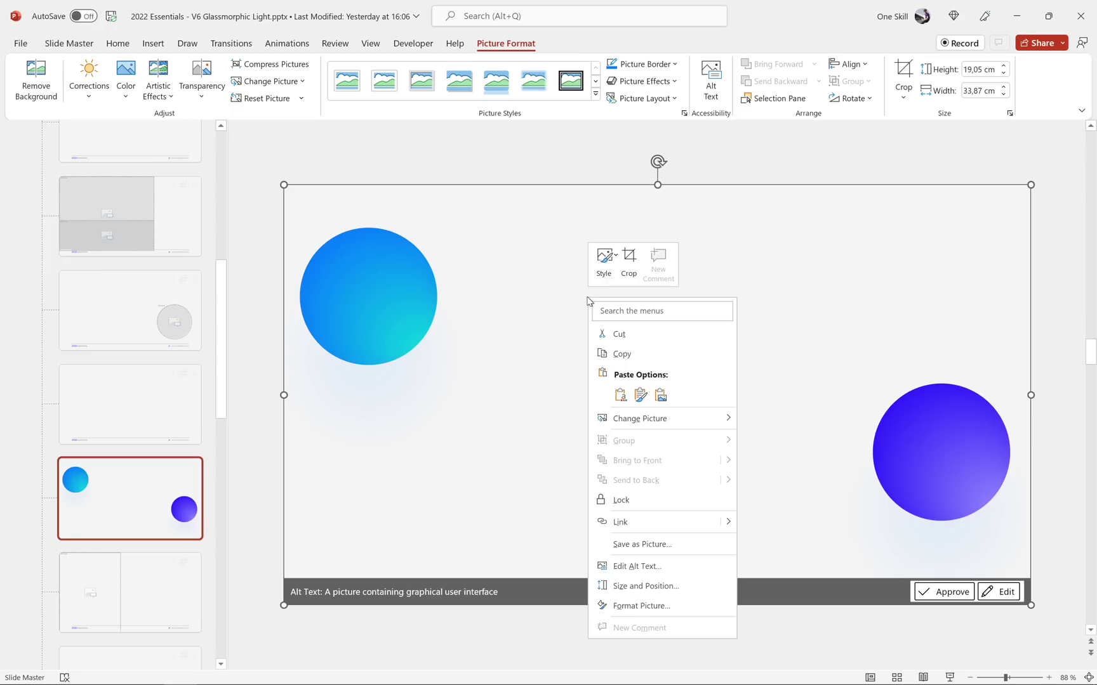
click(635, 606)
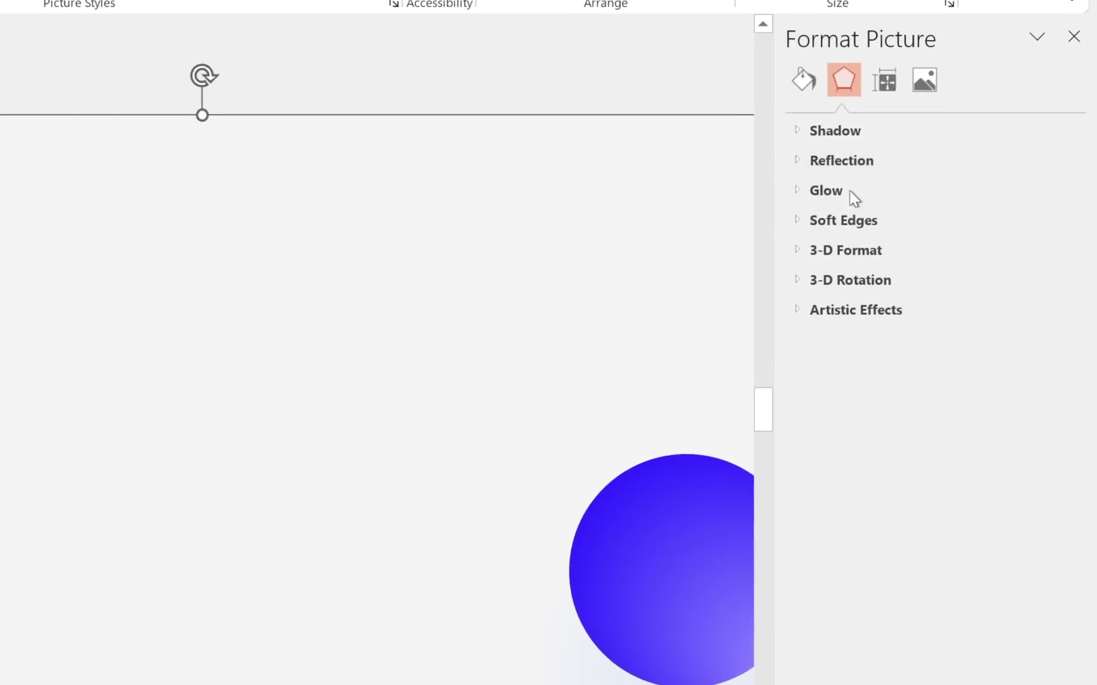
click(781, 312)
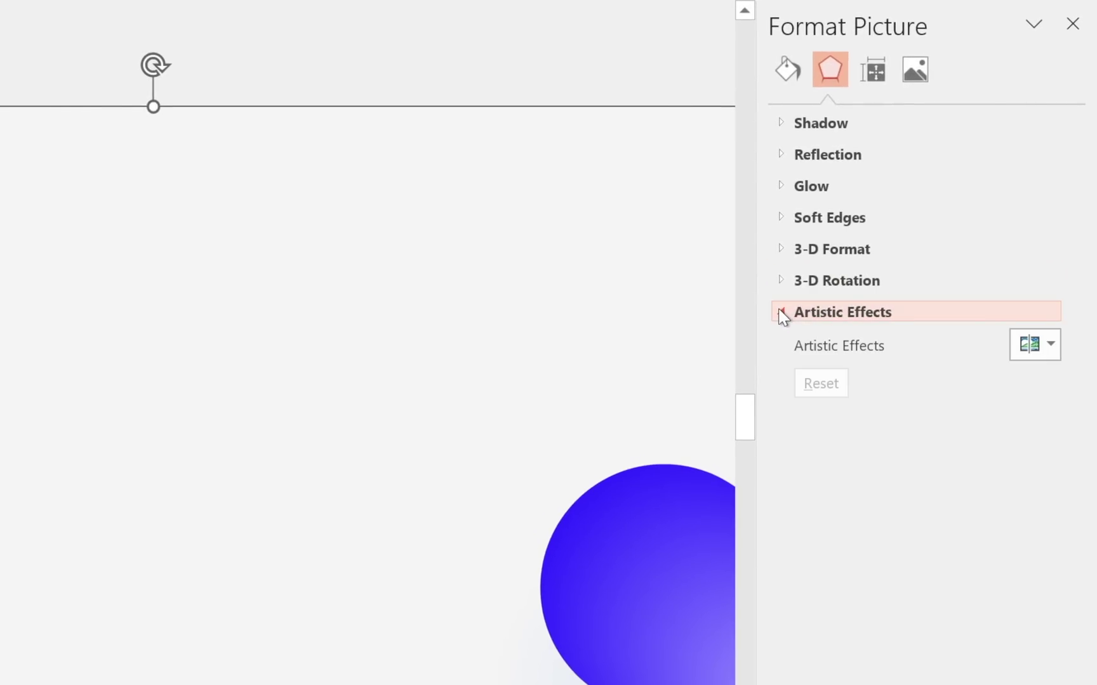
click(1053, 347)
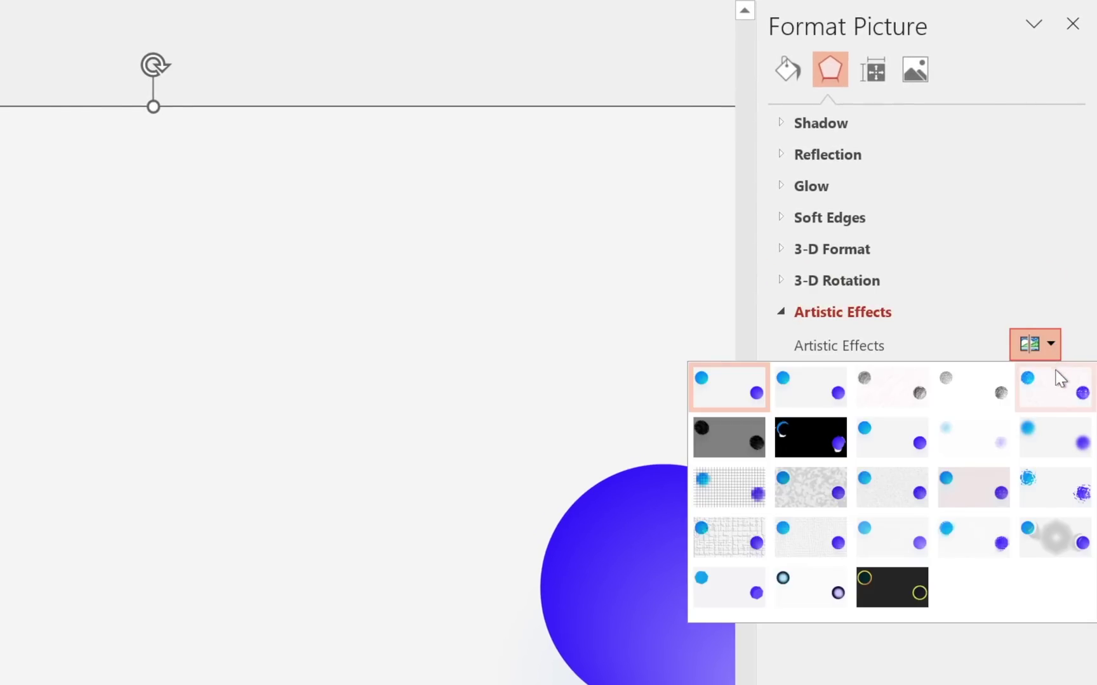
click(1052, 434)
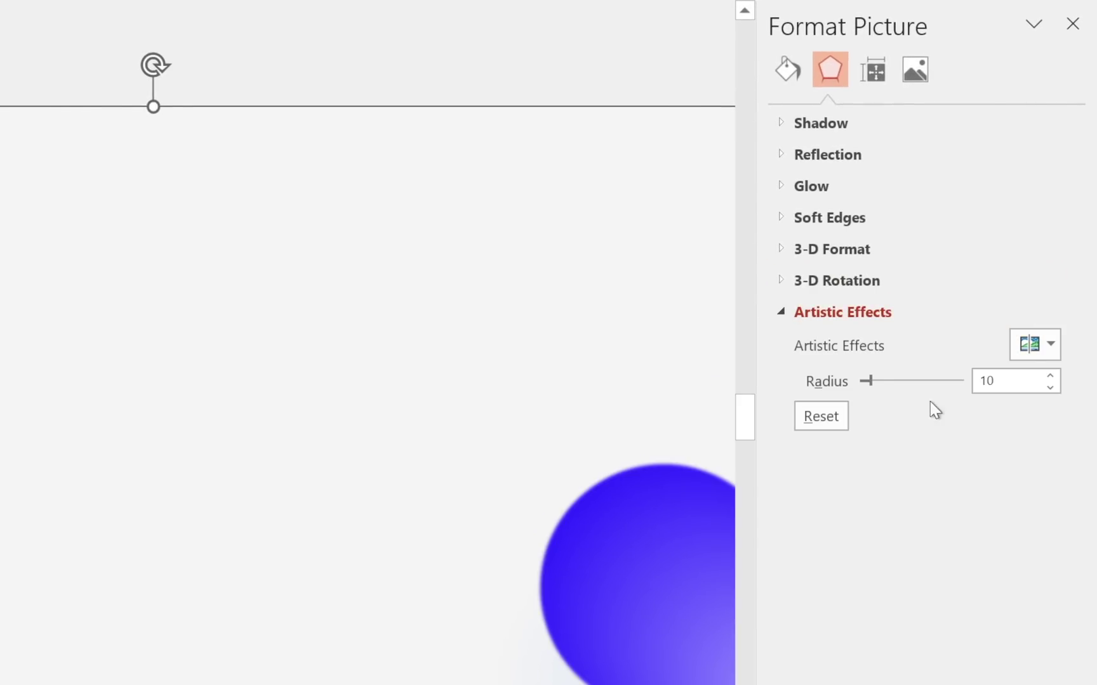
drag(1003, 380, 964, 384)
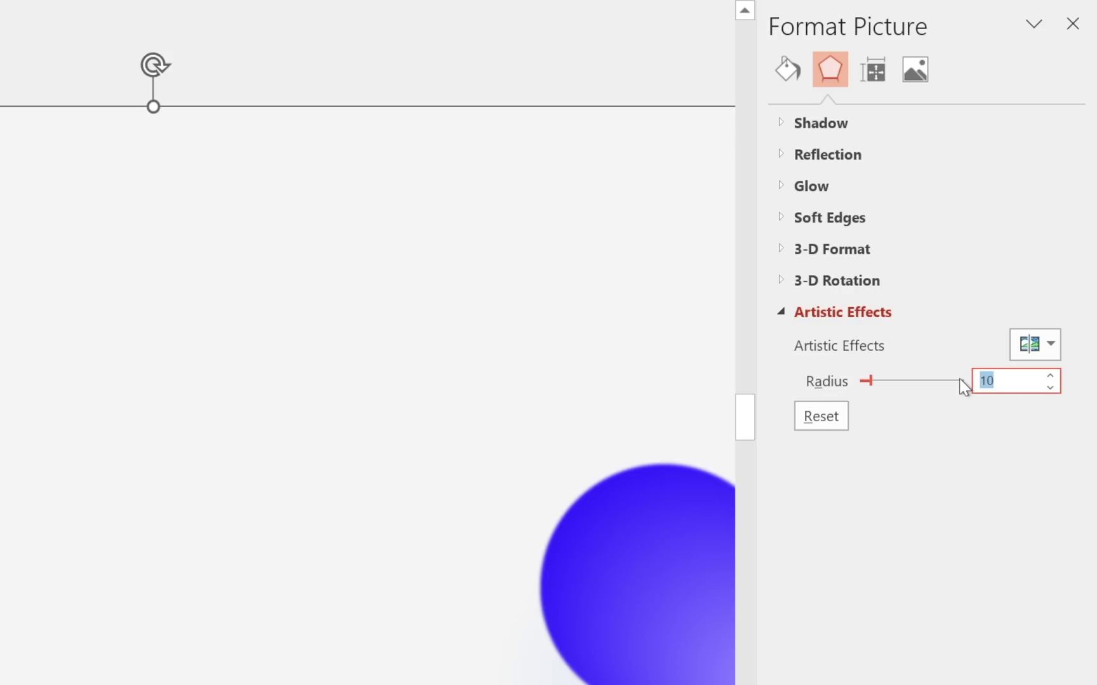
text(70)
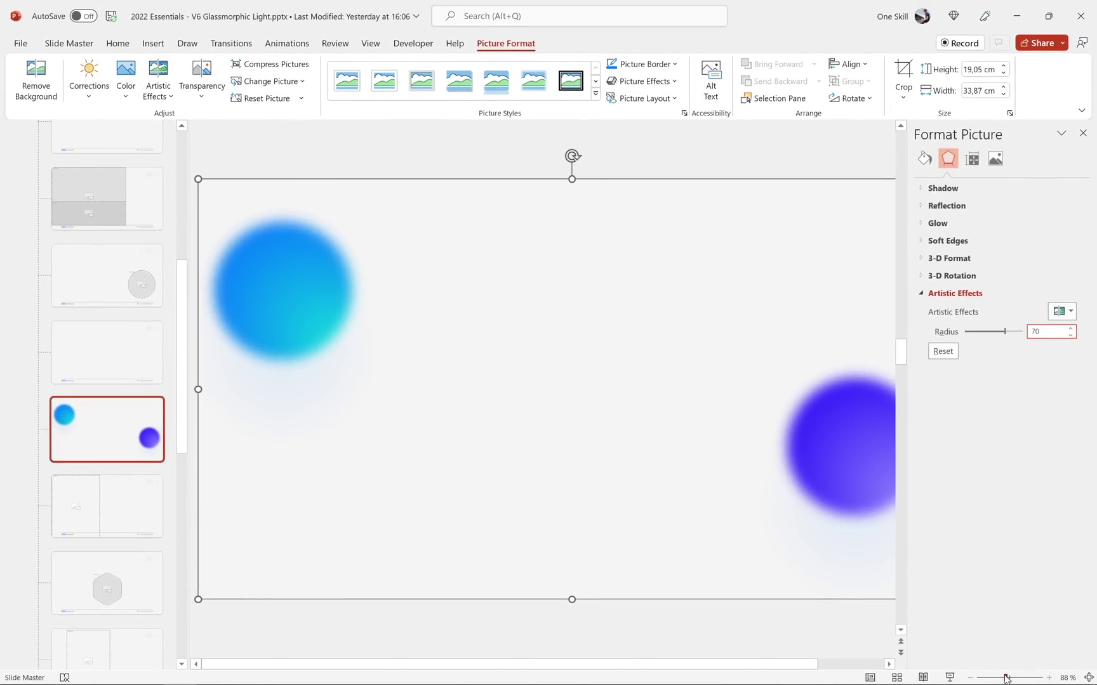
Move the blurred ovals picture partly off the layout so the background is exposed, and copy it
drag(1006, 678, 996, 677)
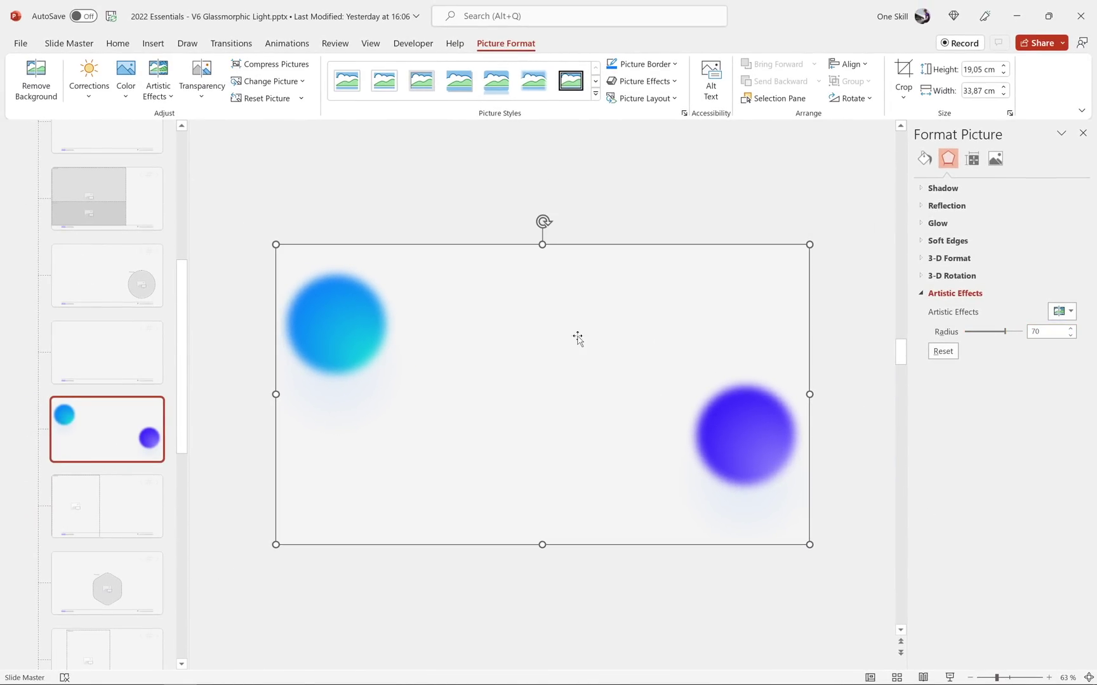
drag(536, 286, 543, 596)
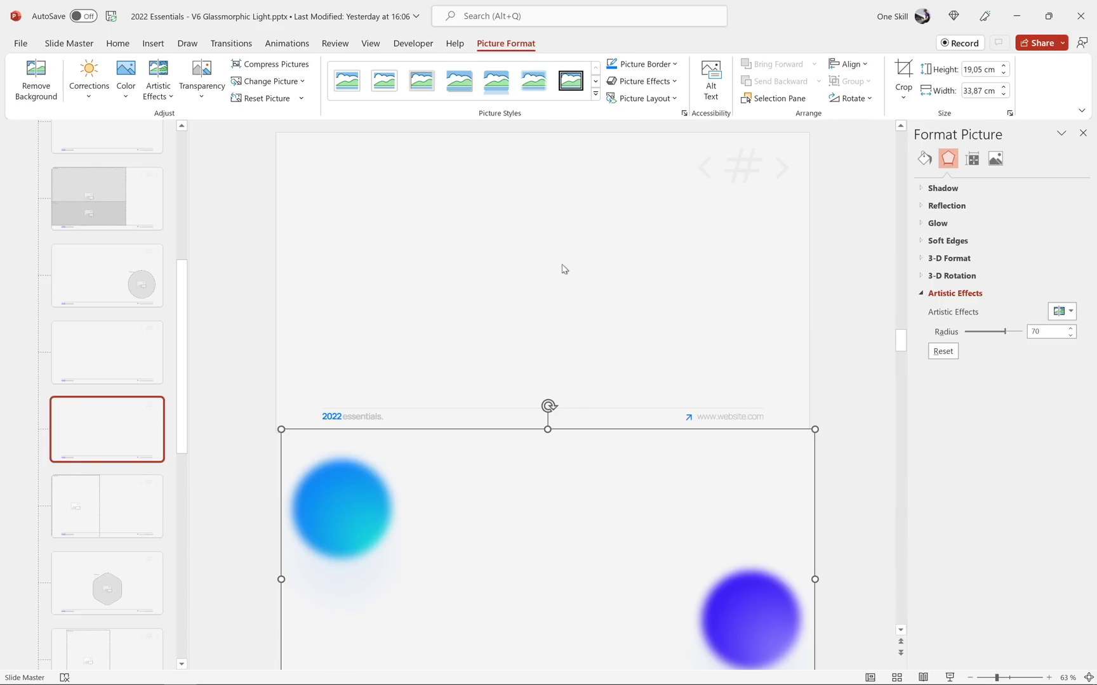
drag(530, 475, 610, 320)
right_click(543, 410)
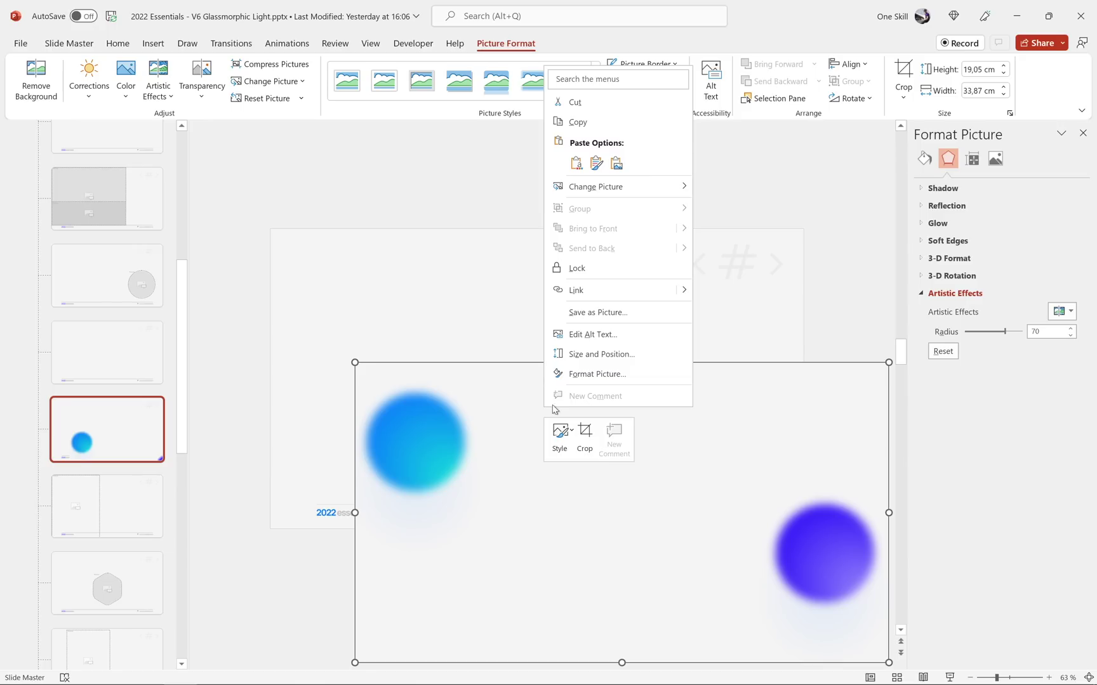
click(591, 127)
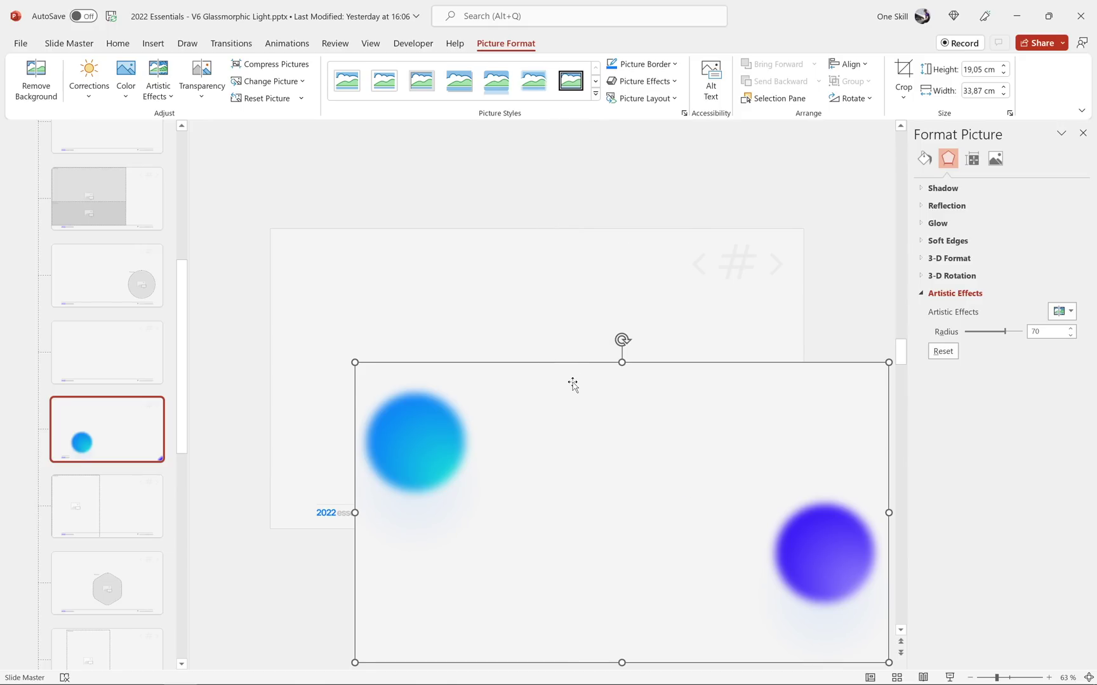
Move the picture down clear of the layout's upper part and fill the layout background with the copied picture from the clipboard
drag(572, 384, 489, 485)
scroll(518, 307, down, 2)
right_click(518, 240)
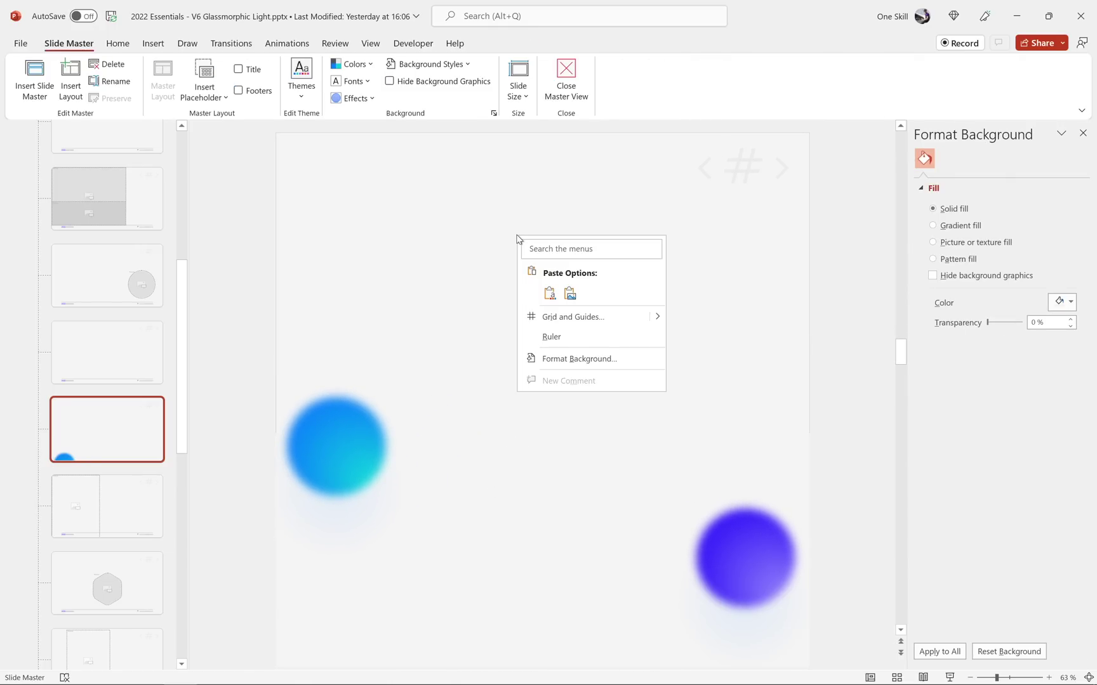
right_click(481, 224)
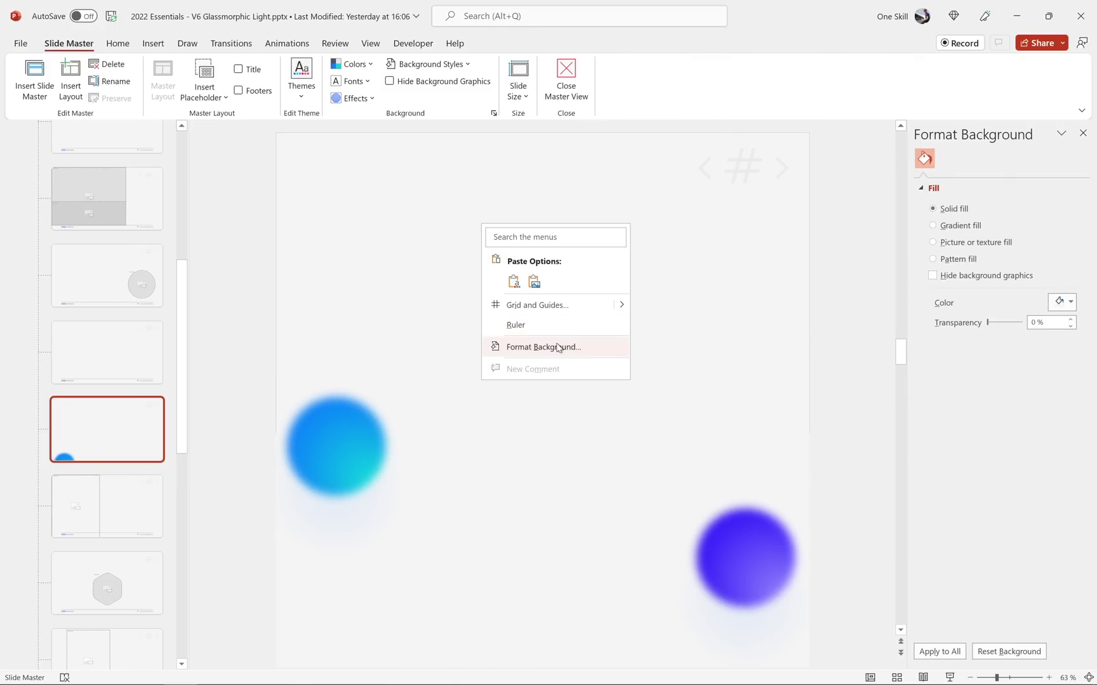
click(554, 347)
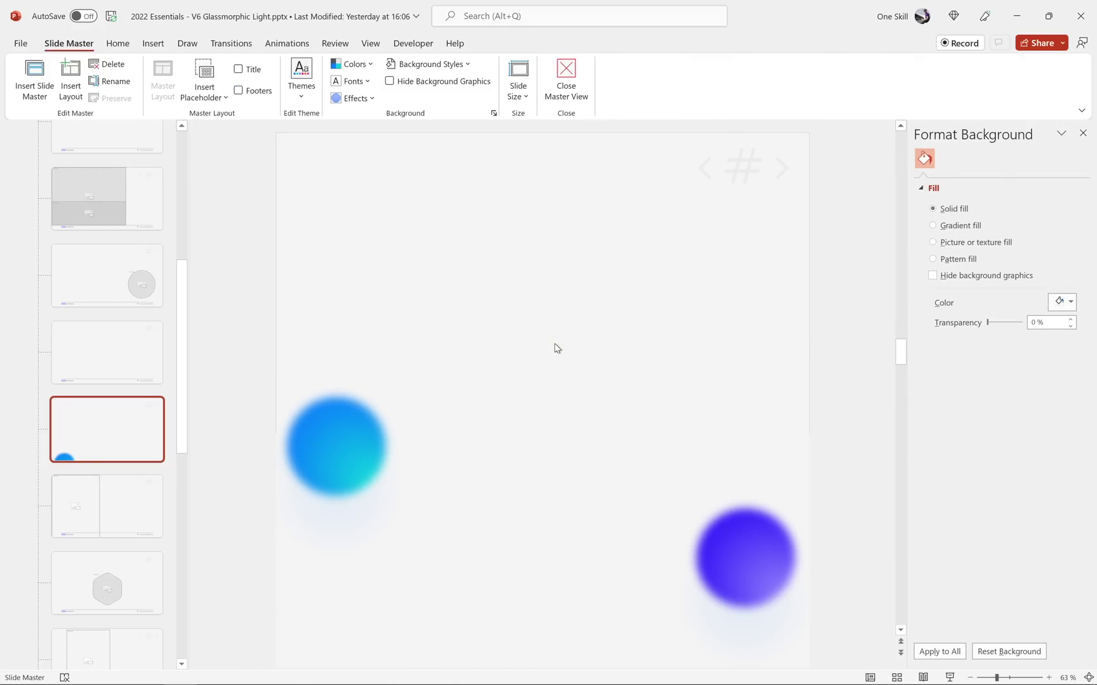
click(933, 243)
click(1000, 316)
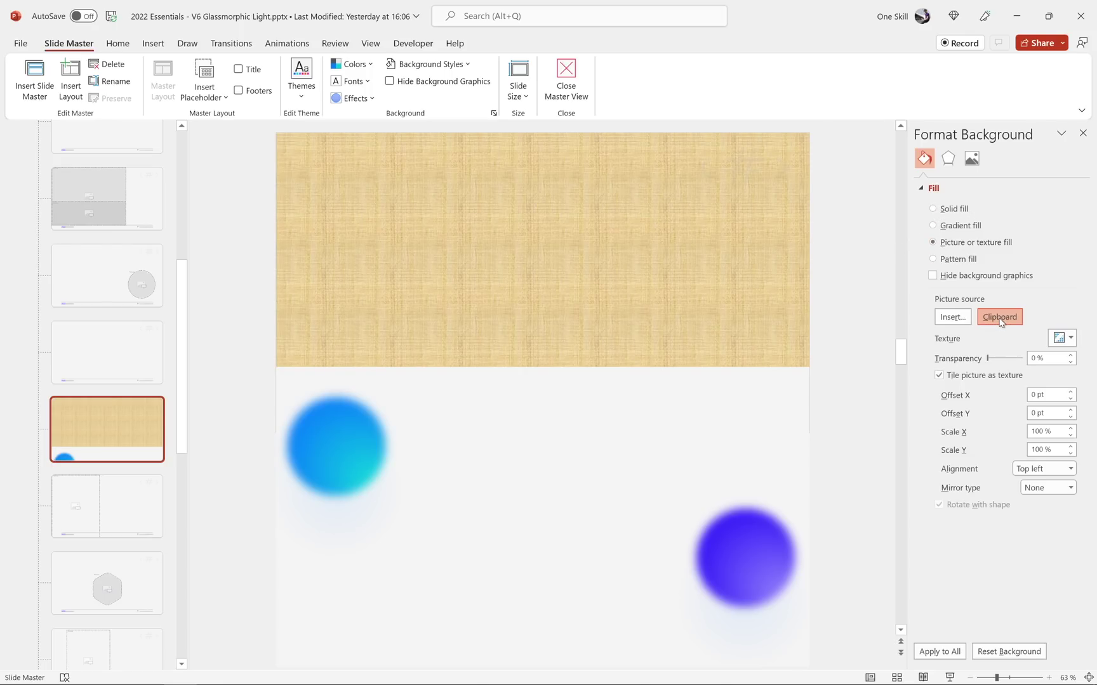
Reset the ovals picture's artistic effect to remove its blur and place it exactly over the layout
drag(613, 411, 631, 495)
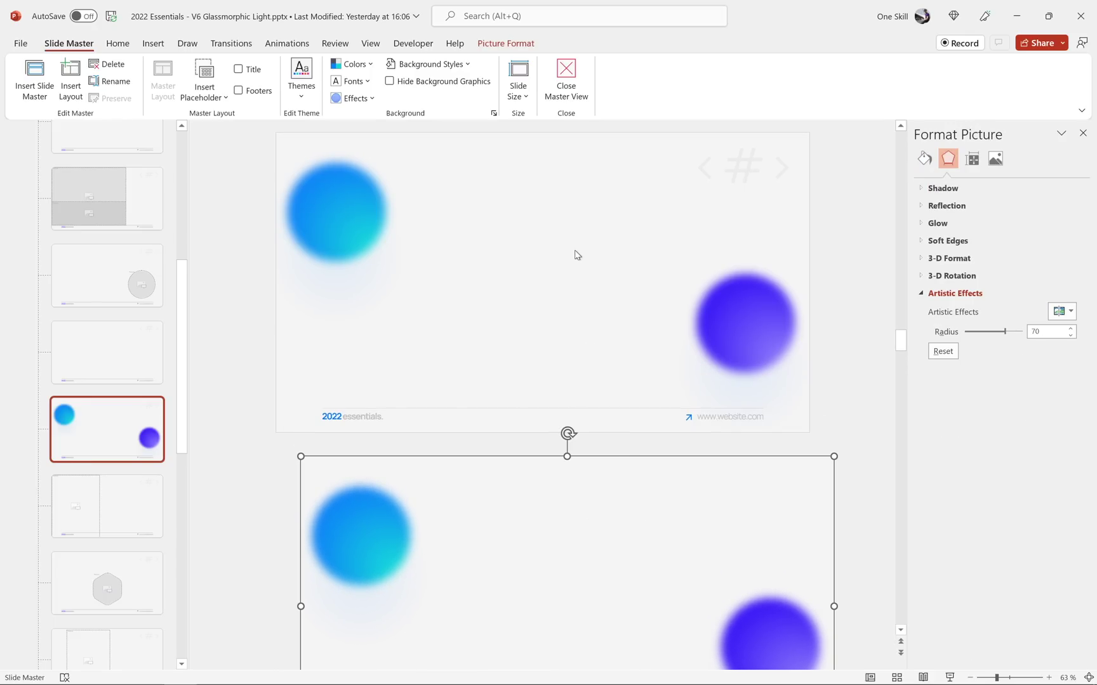
drag(526, 505, 619, 283)
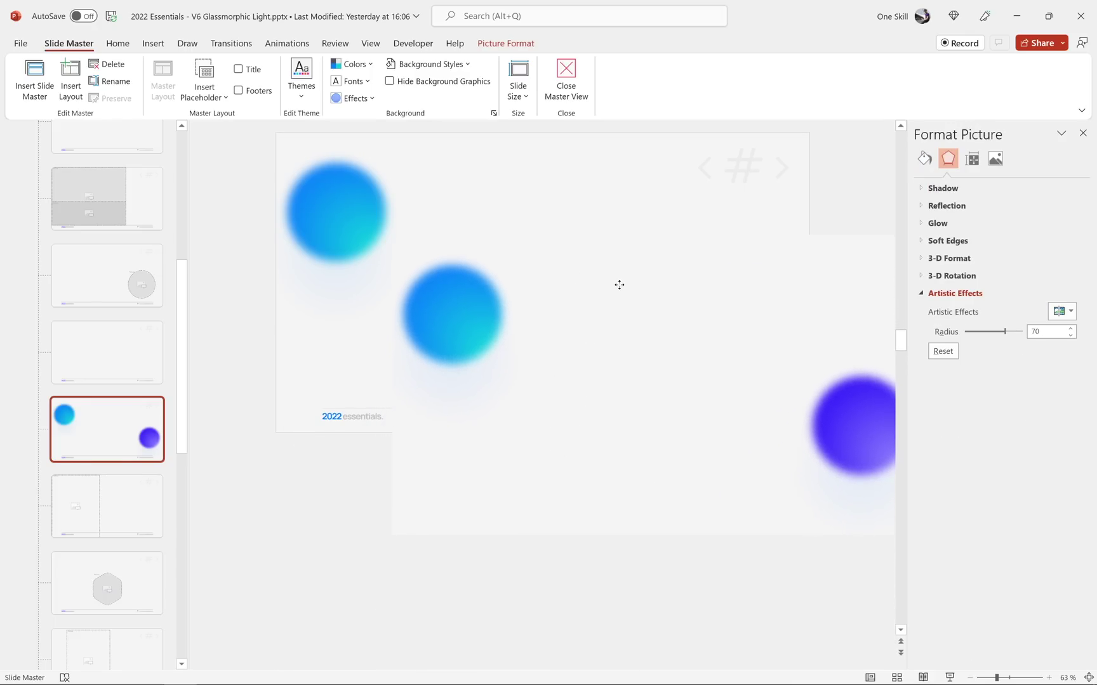
click(942, 352)
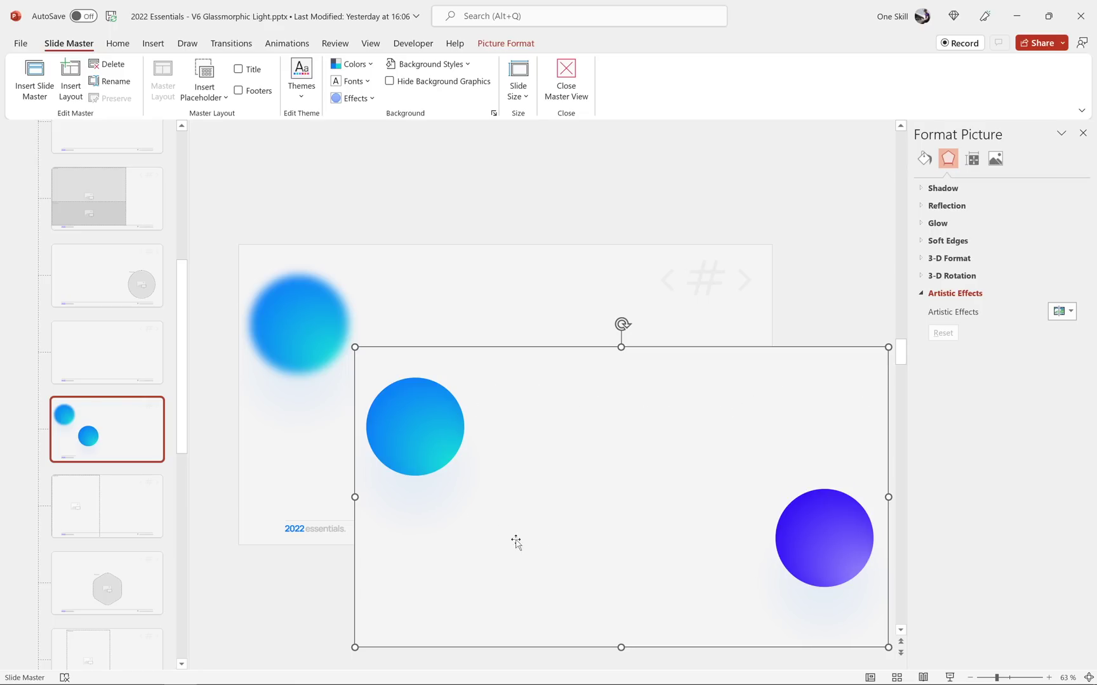
drag(622, 445, 556, 548)
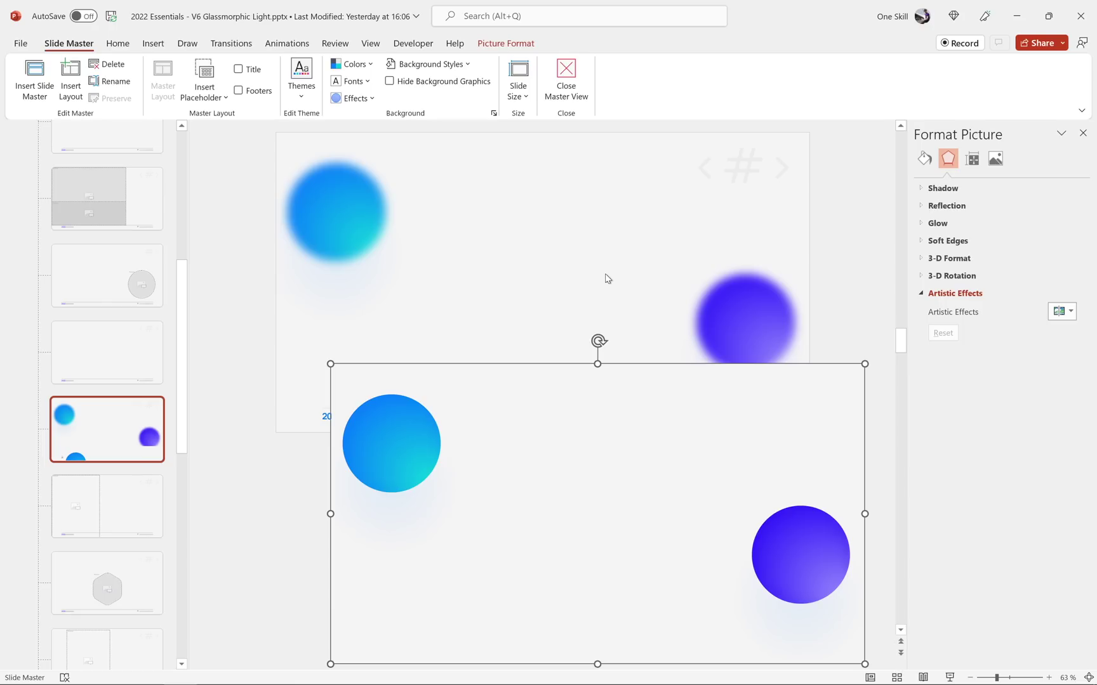
drag(591, 458, 580, 403)
drag(475, 334, 295, 273)
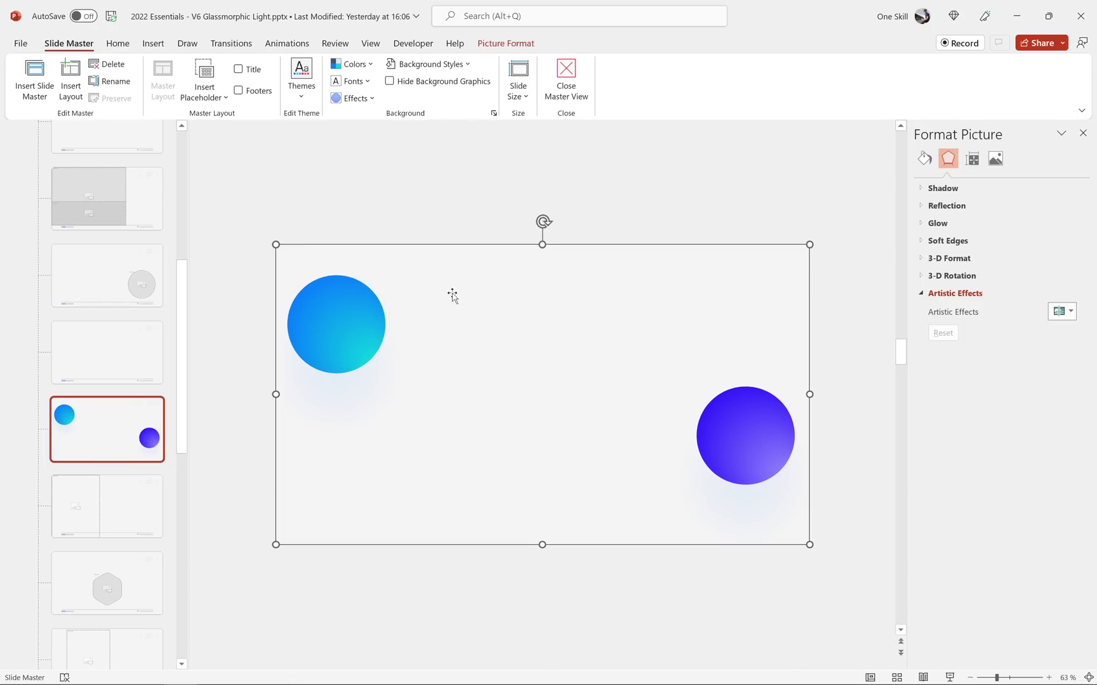
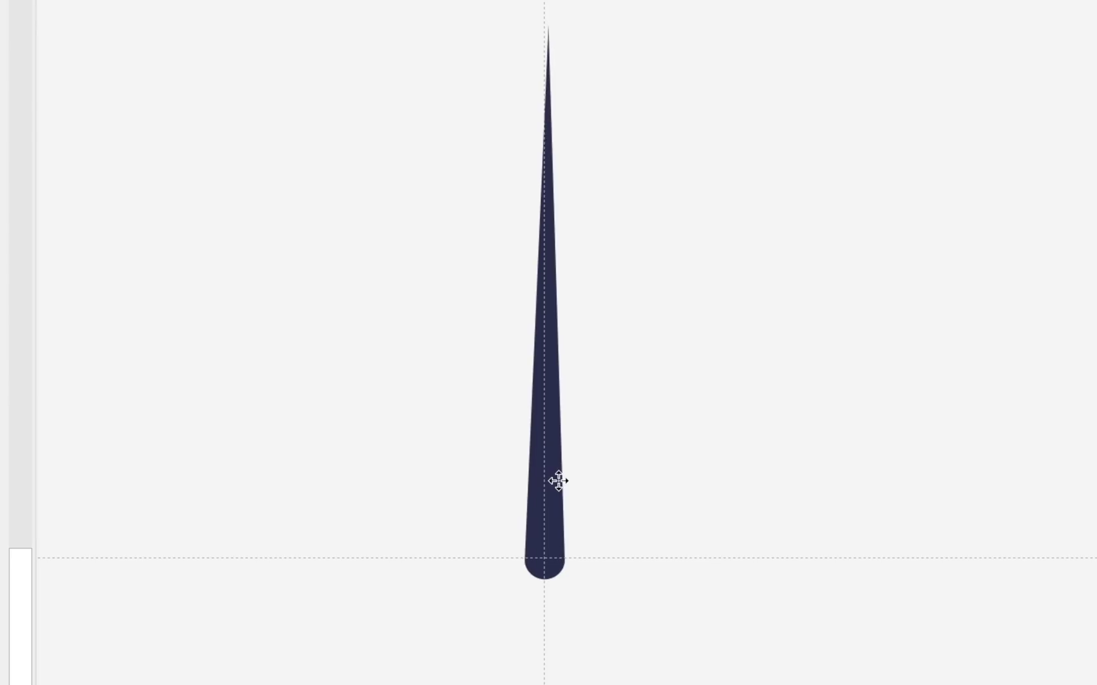
Fit slide 31 to the window and draw a circle about 6.5 cm in diameter over the needle
click(632, 423)
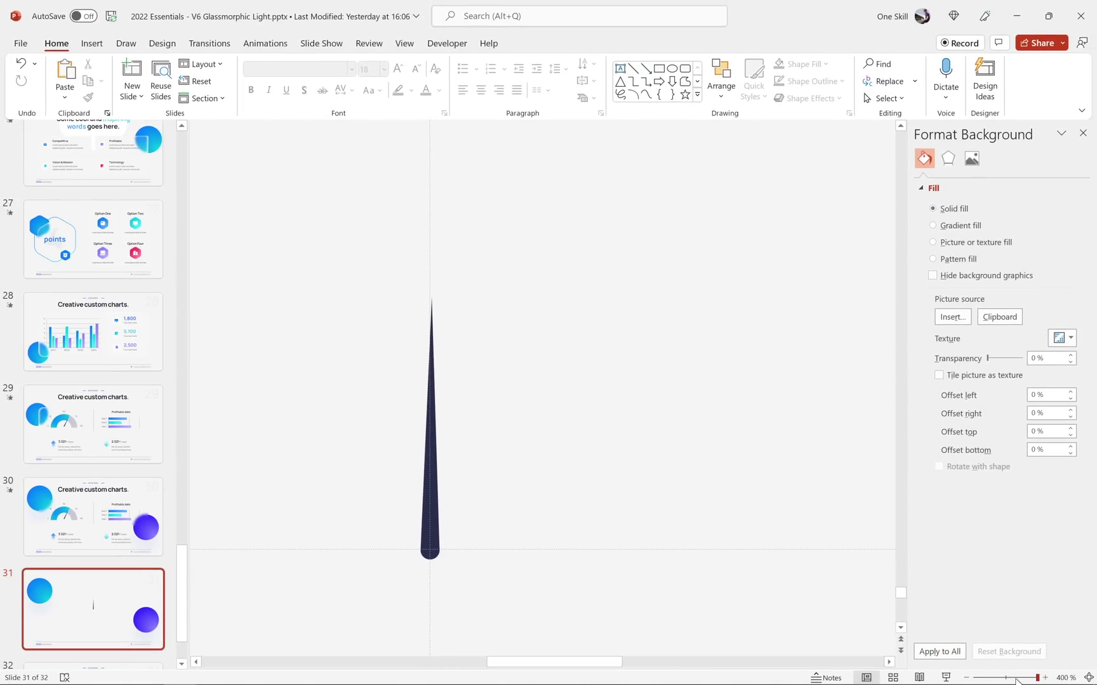
click(1088, 678)
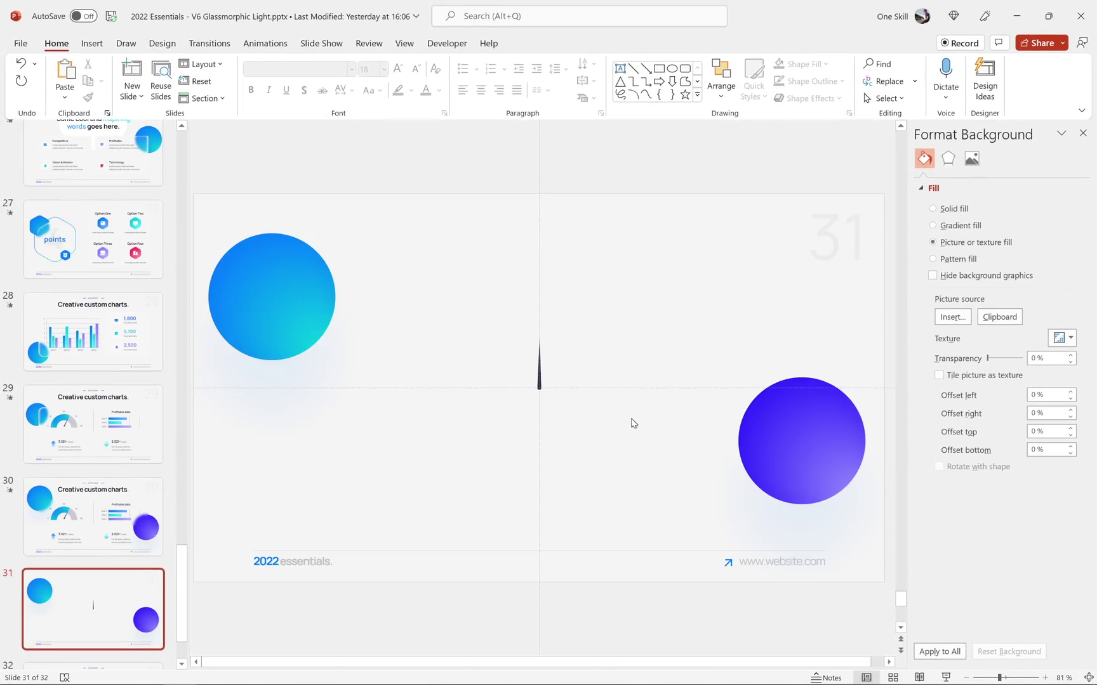
click(92, 43)
click(256, 97)
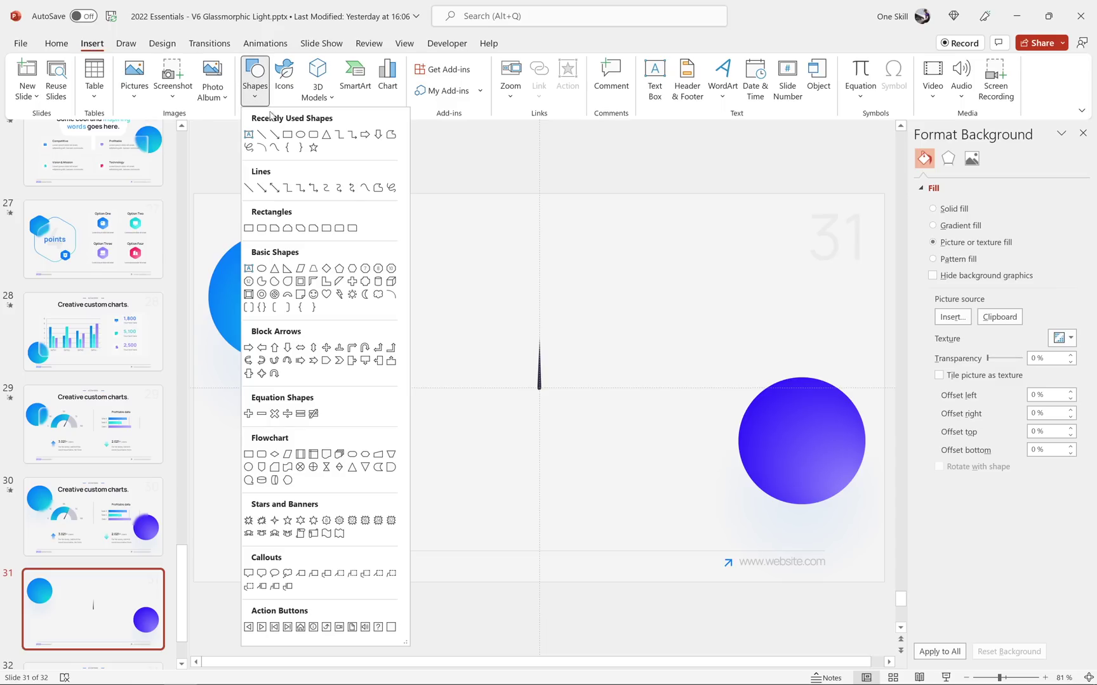
click(300, 134)
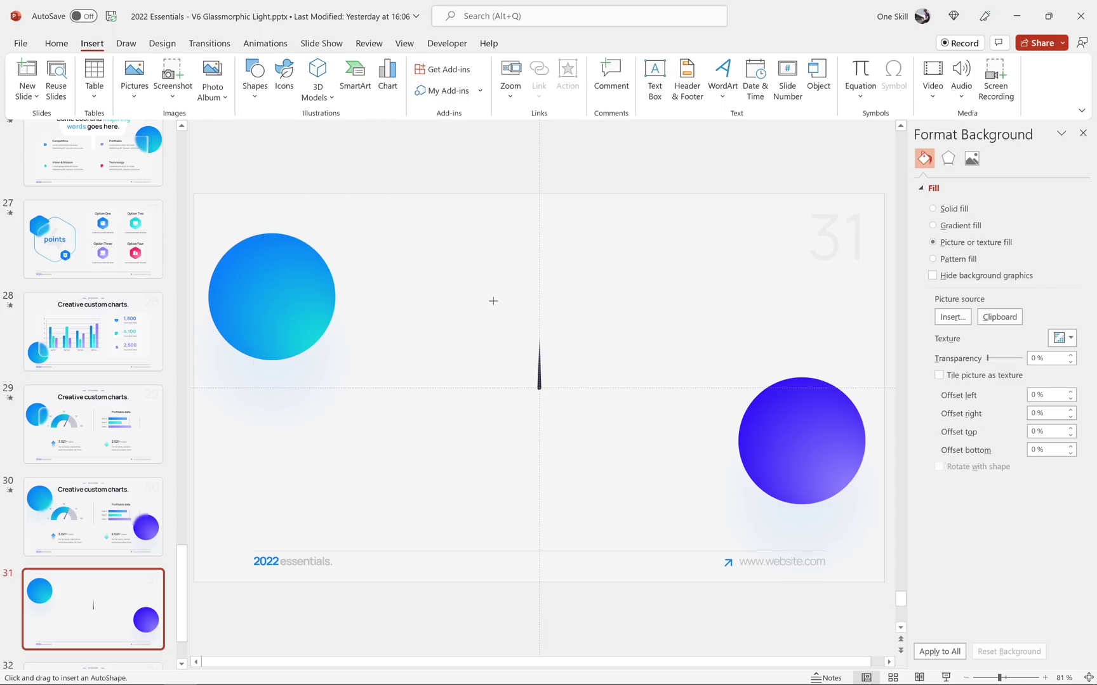
drag(493, 301, 600, 436)
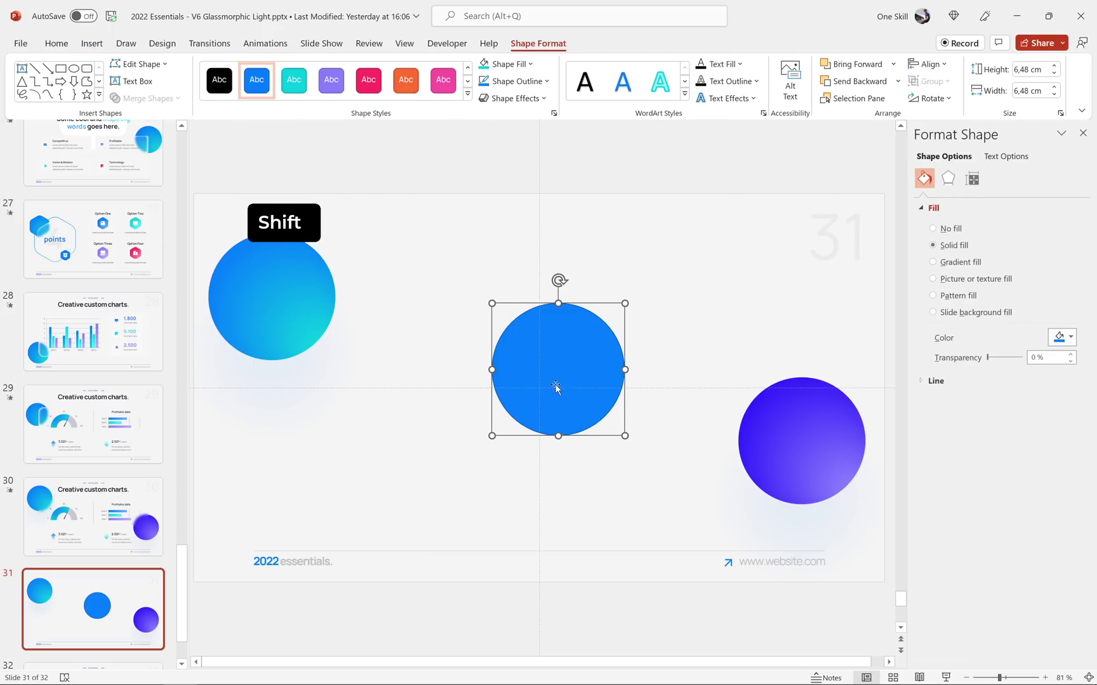
Align the circle to the slide's horizontal and vertical centre and set it to no fill
click(928, 63)
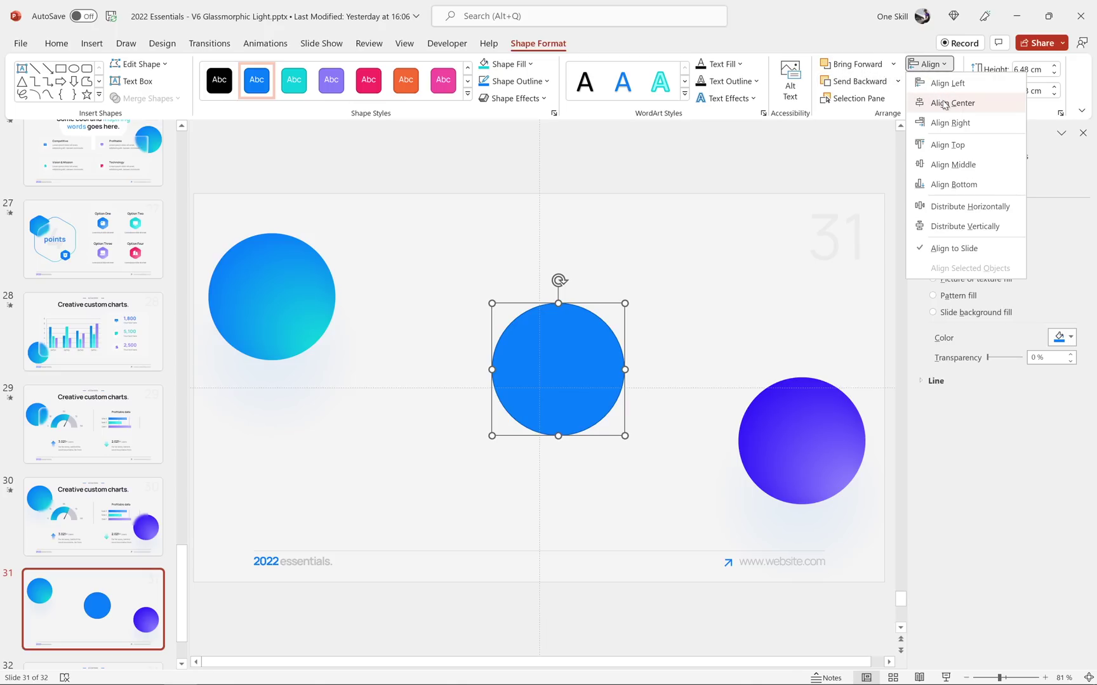
click(952, 102)
click(928, 64)
click(945, 165)
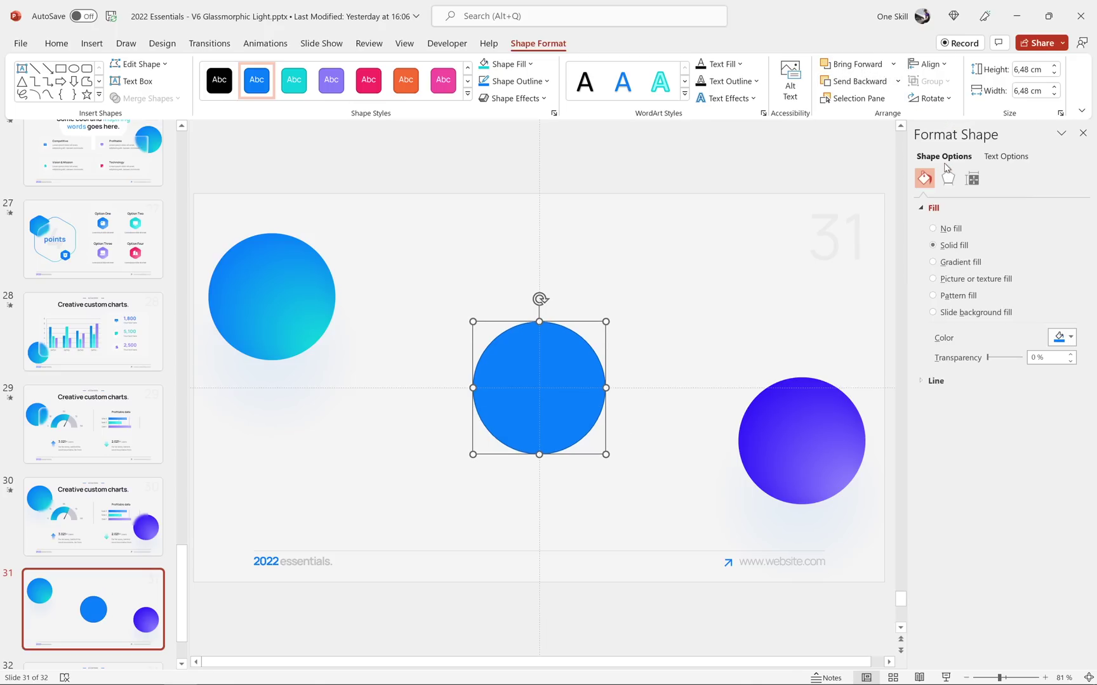
click(933, 228)
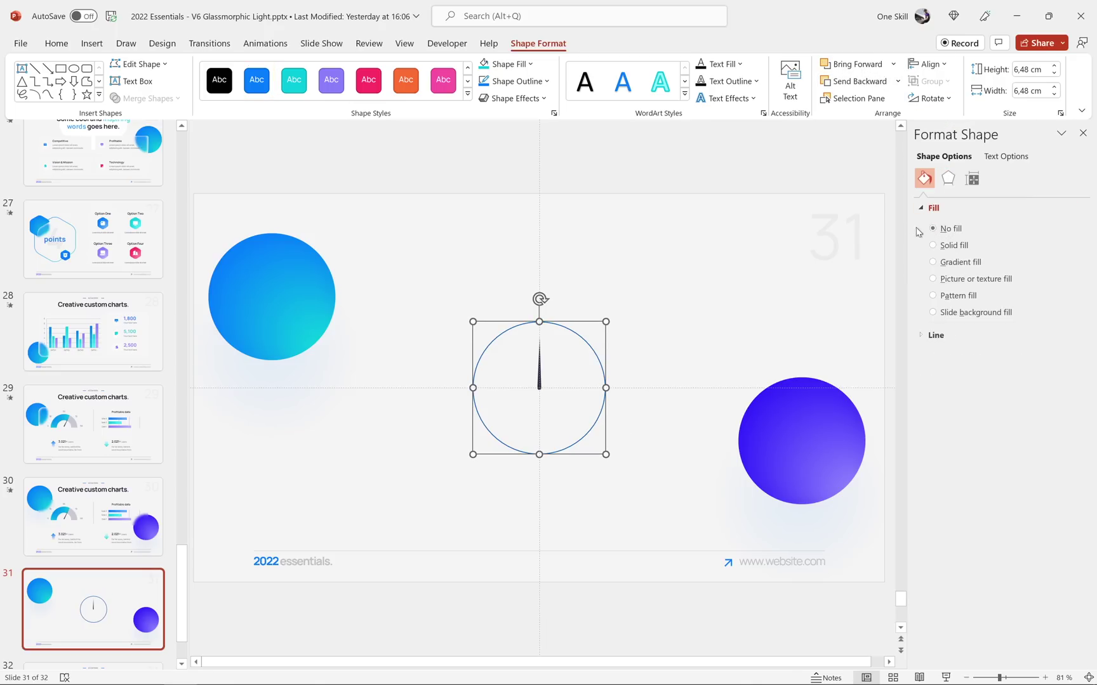
Select the circle together with the needle and group them
click(620, 267)
drag(650, 256, 430, 511)
key(ctrl+g)
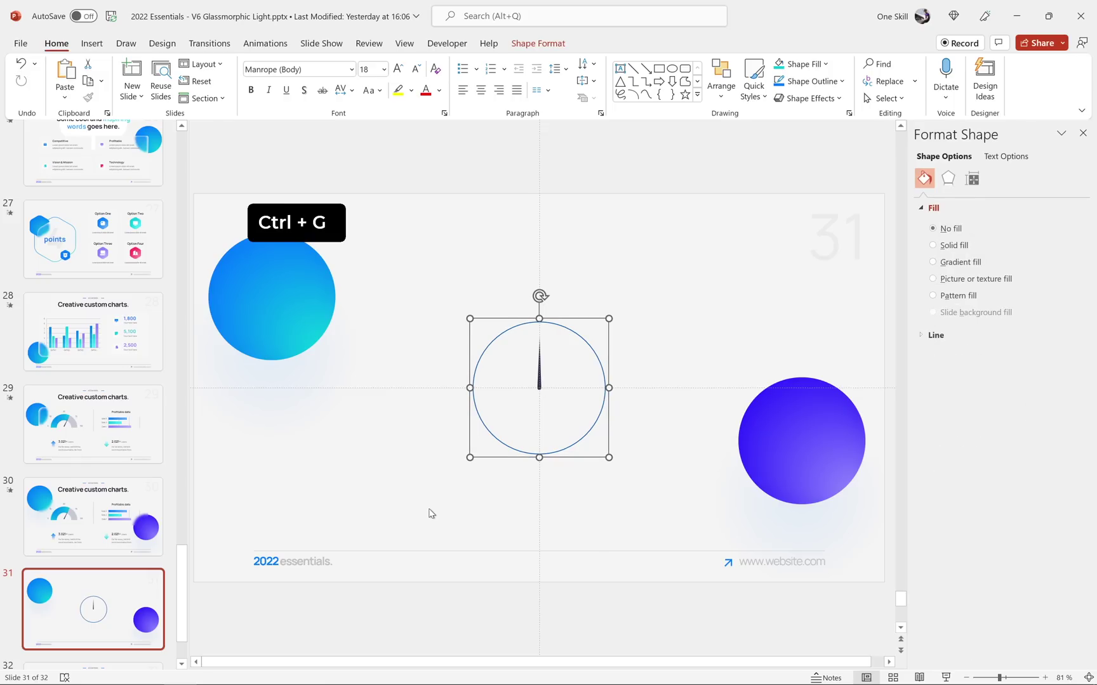
Rotate the needle and circle group clockwise in equal steps around the circle's centre
key(alt+Right)
key(alt+Right)
key(alt+Right)
key(alt+Right)
key(alt+Right)
key(alt+Right)
key(alt+Right)
key(alt+Right)
key(alt+Right)
key(alt+Right)
key(alt+Right)
key(alt+Right)
key(alt+Right)
key(alt+Right)
key(alt+Right)
key(alt+Right)
key(alt+Right)
key(alt+Right)
key(alt+Right)
key(alt+Right)
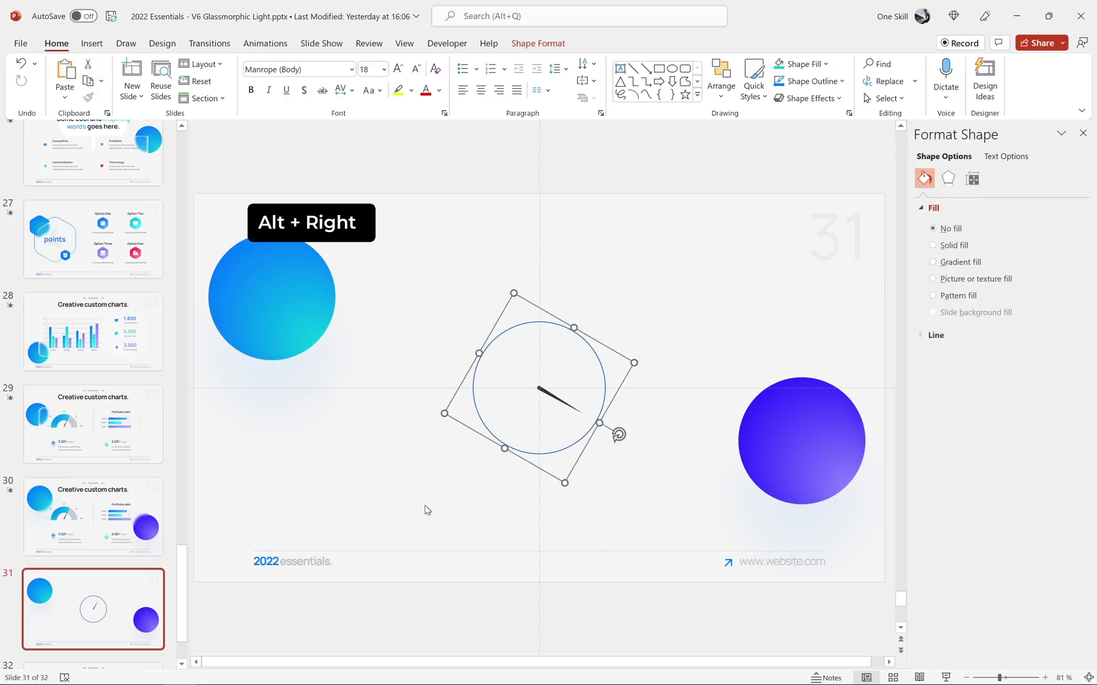
Rotate the needle group further clockwise, and back counter-clockwise until the needle points straight up
key(alt+Right)
key(alt+Right)
key(alt+Right)
key(alt+Right)
key(alt+Right)
key(alt+Right)
key(alt+Right)
key(alt+Right)
key(alt+Right)
key(alt+Right)
key(alt+Right)
key(alt+Right)
key(alt+Left)
key(alt+Left)
key(alt+Left)
key(alt+Left)
key(alt+Left)
key(alt+Left)
key(alt+Left)
key(alt+Left)
key(alt+Left)
key(alt+Left)
key(alt+Left)
key(alt+Left)
key(alt+Left)
key(alt+Left)
key(alt+Left)
key(alt+Left)
key(alt+Left)
key(alt+Left)
key(alt+Left)
key(alt+Left)
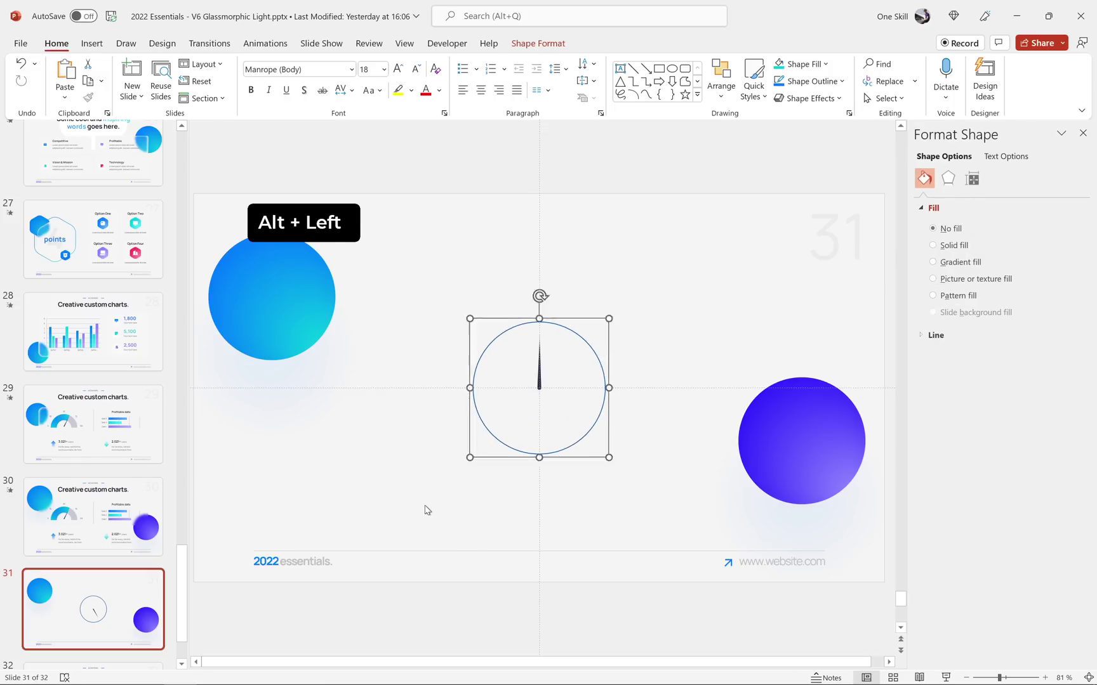
key(alt+Left)
key(alt+Left)
key(alt+Left)
key(alt+Left)
key(alt+Left)
key(alt+Left)
key(alt+Left)
key(alt+Left)
key(alt+Left)
key(alt+Left)
key(alt+Left)
key(alt+Left)
key(alt+Left)
key(alt+Left)
key(alt+Left)
key(alt+Left)
key(alt+Left)
key(alt+Left)
key(alt+Left)
key(alt+Left)
mouse_move(543, 296)
mouse_down()
mouse_move(570, 318)
mouse_move(542, 300)
mouse_up()
Set the circle inside the needle group to no line
click(570, 331)
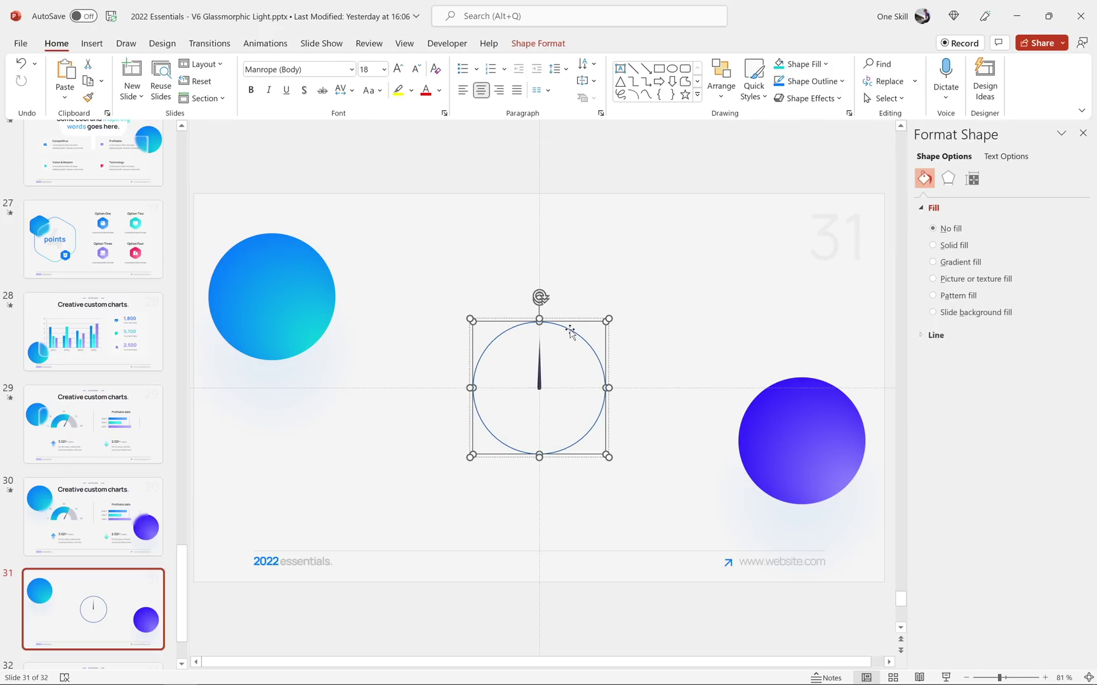
click(921, 336)
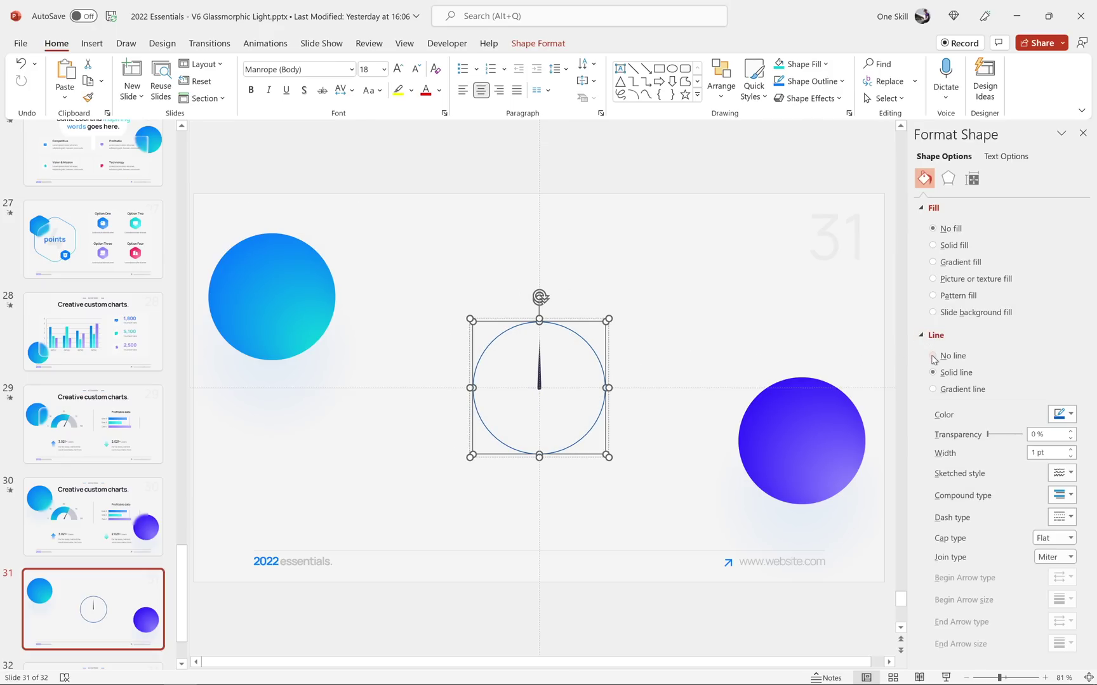
click(932, 355)
click(672, 287)
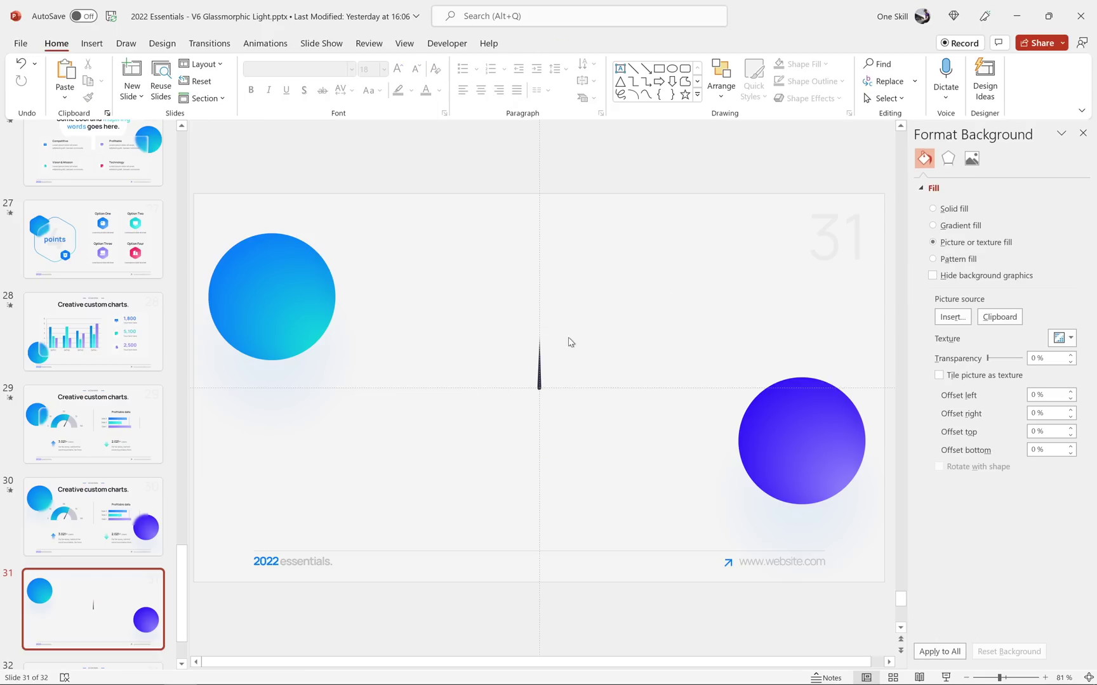
Hide the drawing guides and copy the needle group
click(406, 44)
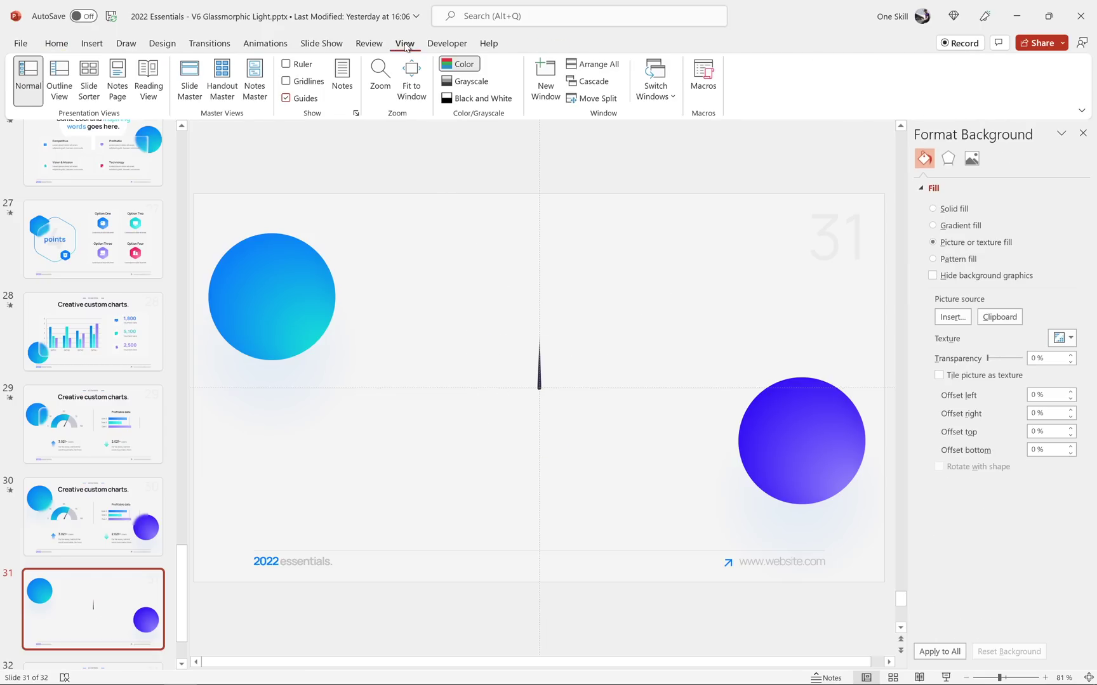
click(539, 362)
key(ctrl+c)
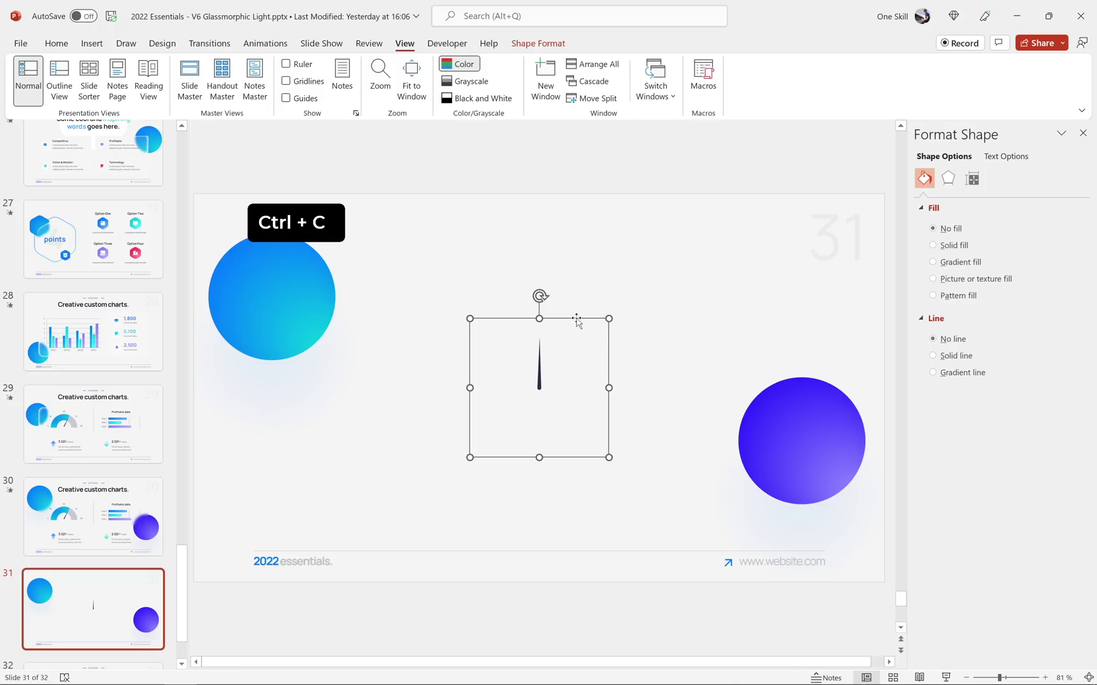
Delete the existing gauge needle on slide 30 and paste the copied needle group in its place
click(93, 511)
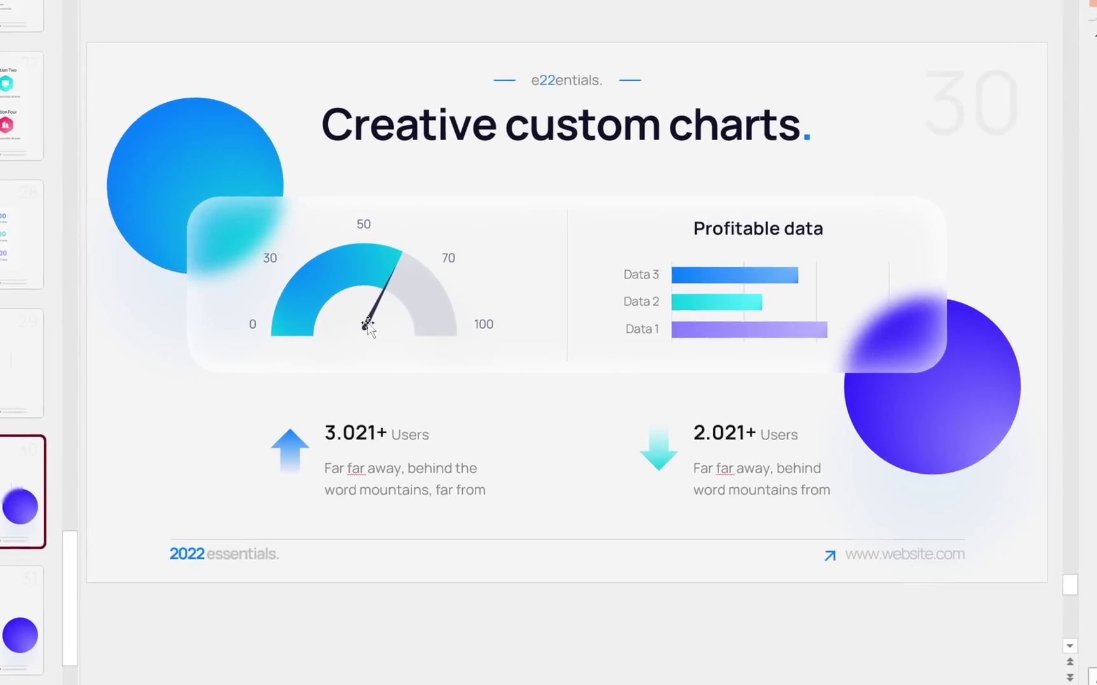
click(368, 327)
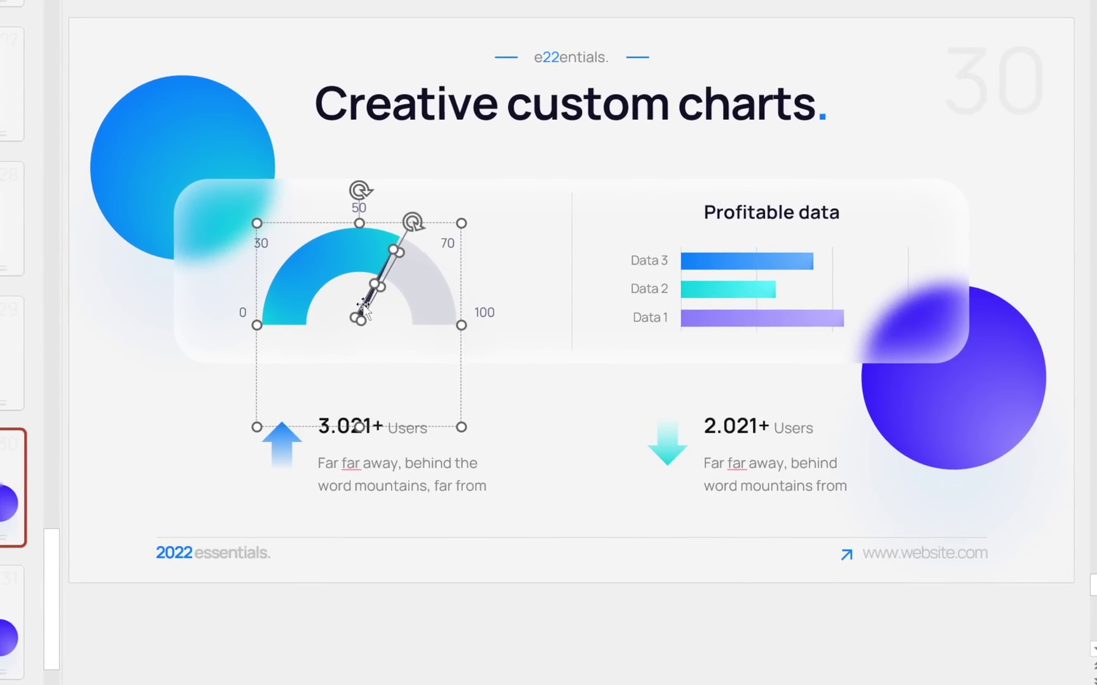
key(BackSpace)
key(ctrl+v)
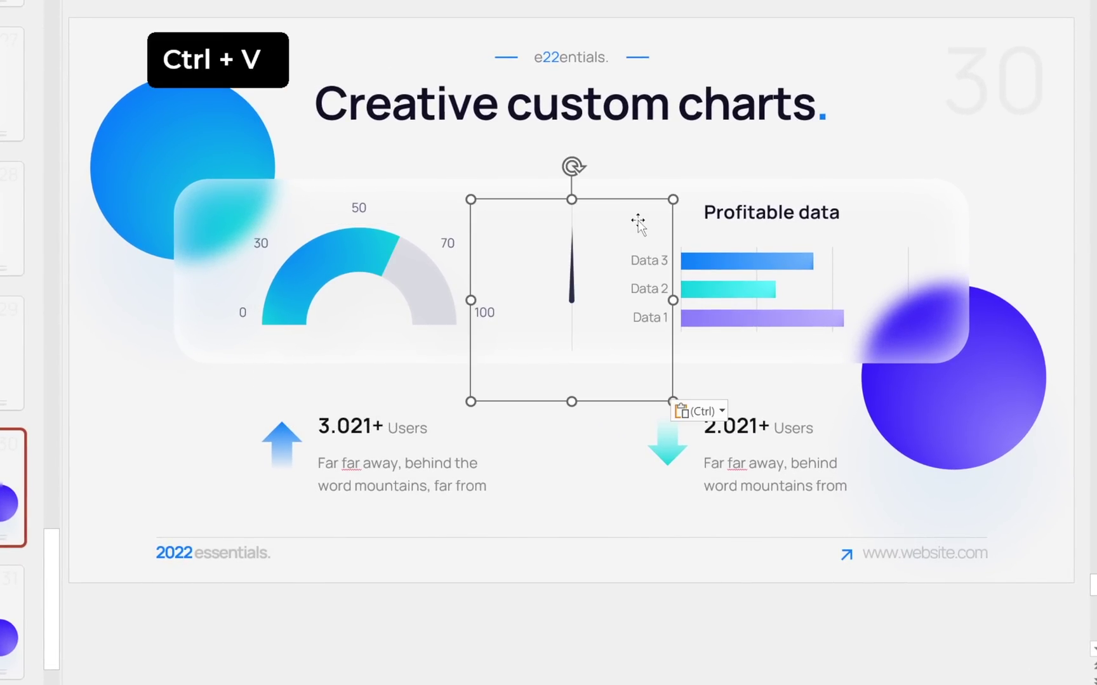
Centre the pasted needle group on the gauge and rotate it clockwise to the end of the blue arc
drag(631, 205, 423, 223)
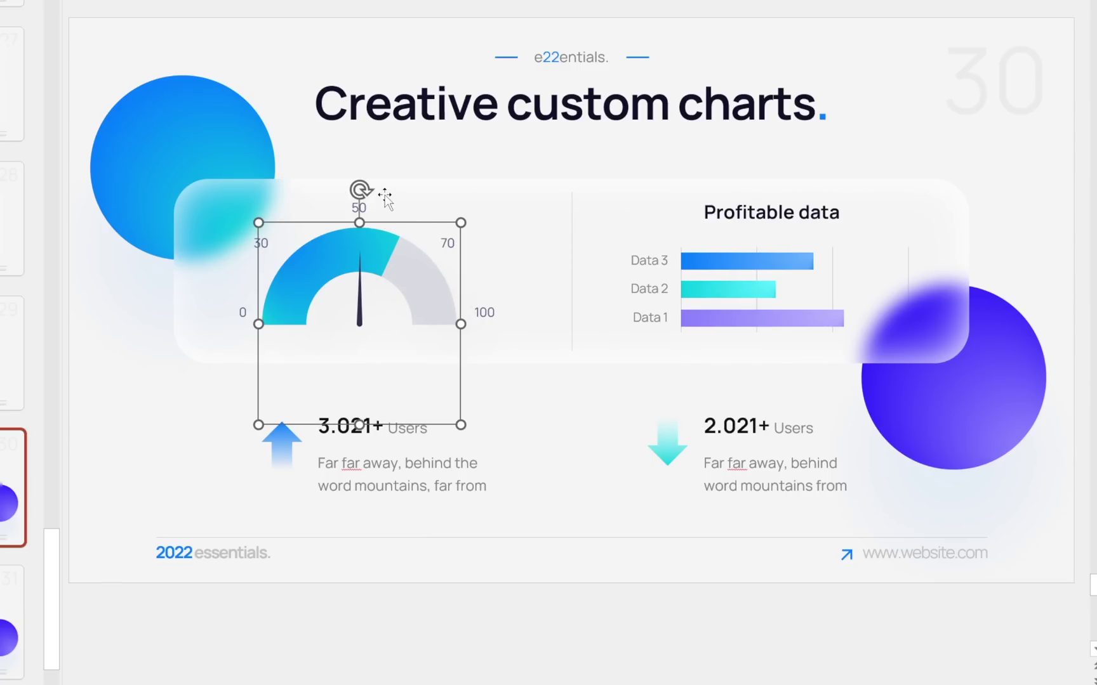
drag(360, 190, 401, 236)
click(387, 165)
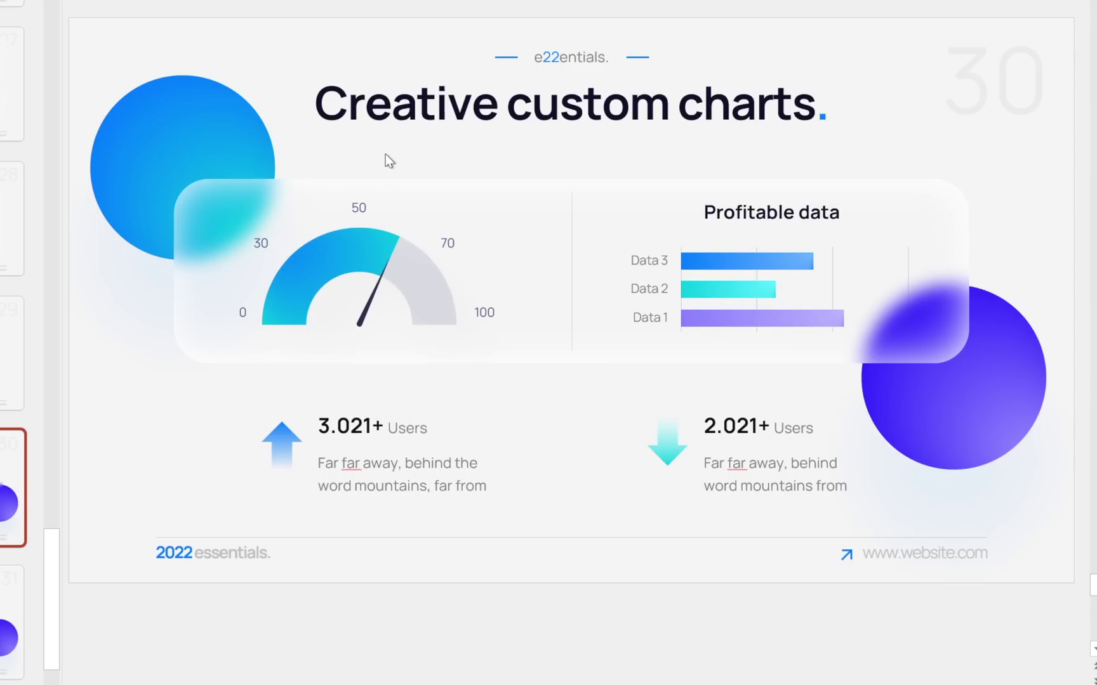
Rename the needle group on slide 30 as Arrow in the list of slide objects
click(366, 323)
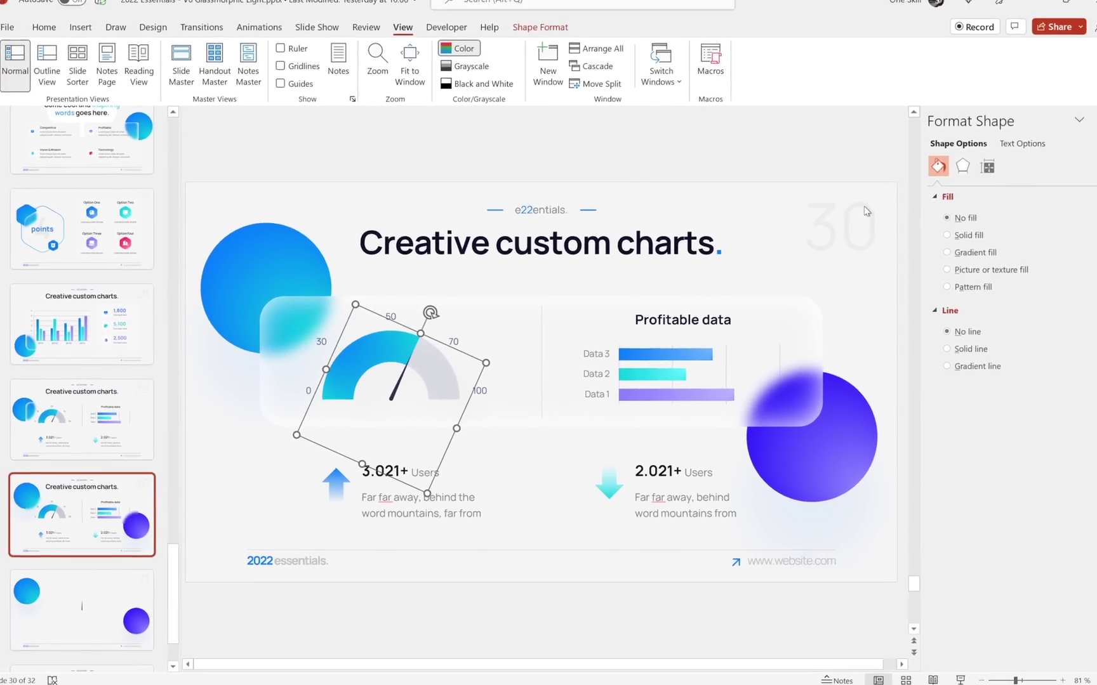
click(56, 43)
click(721, 79)
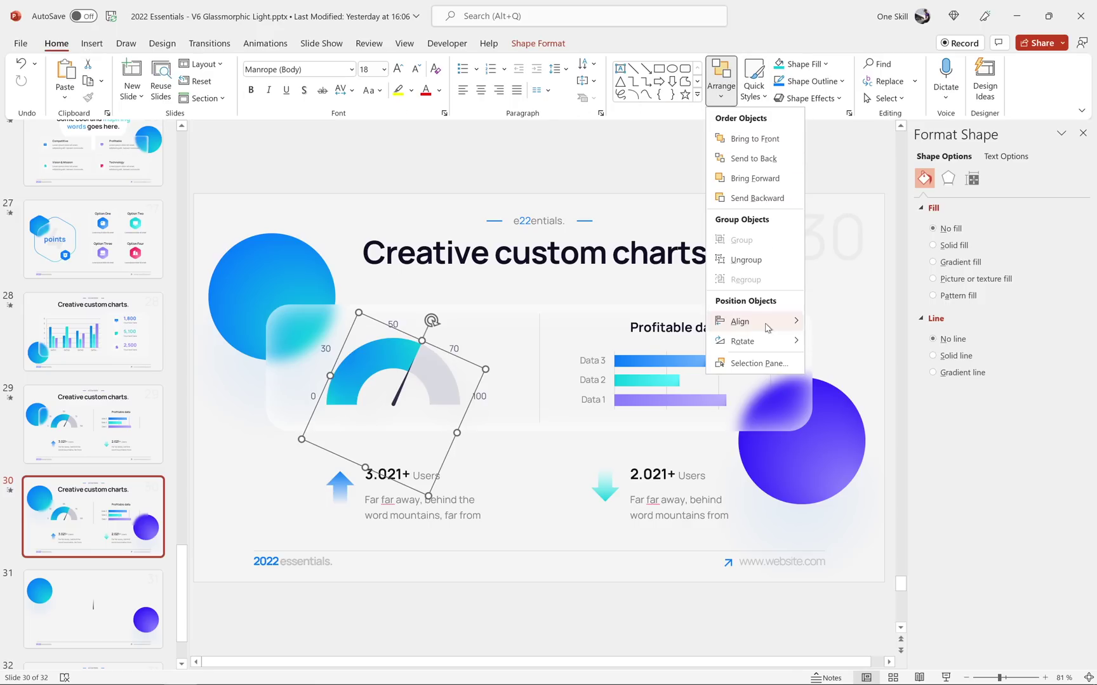
click(749, 363)
click(977, 183)
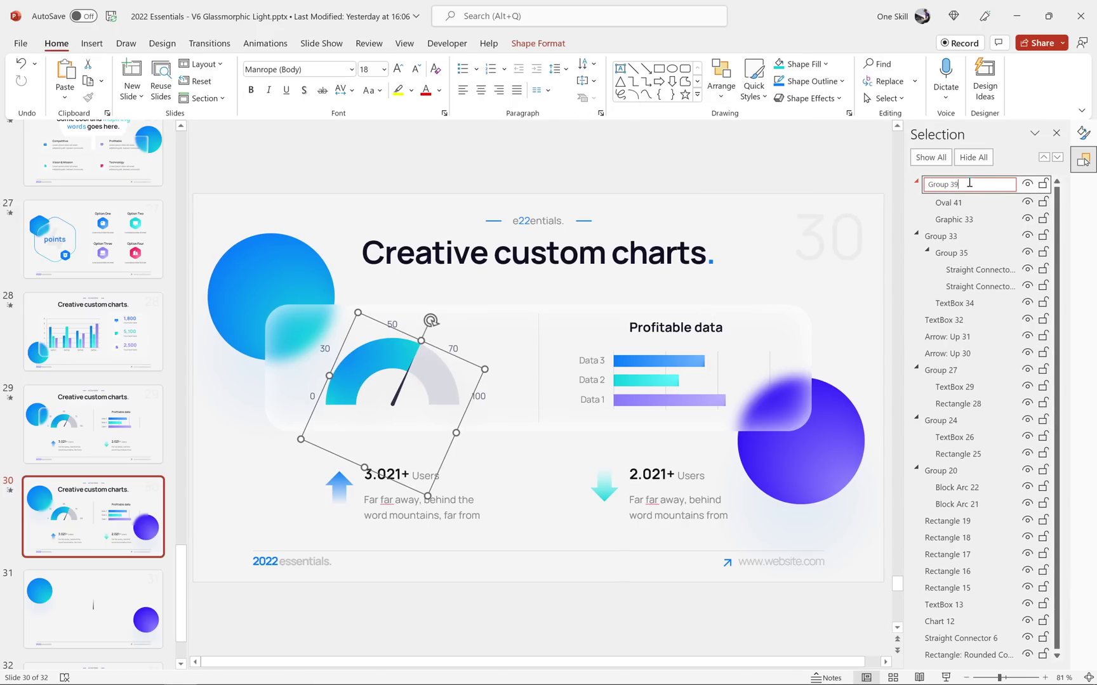
key(shift+Home)
text(Arrow)
key(Return)
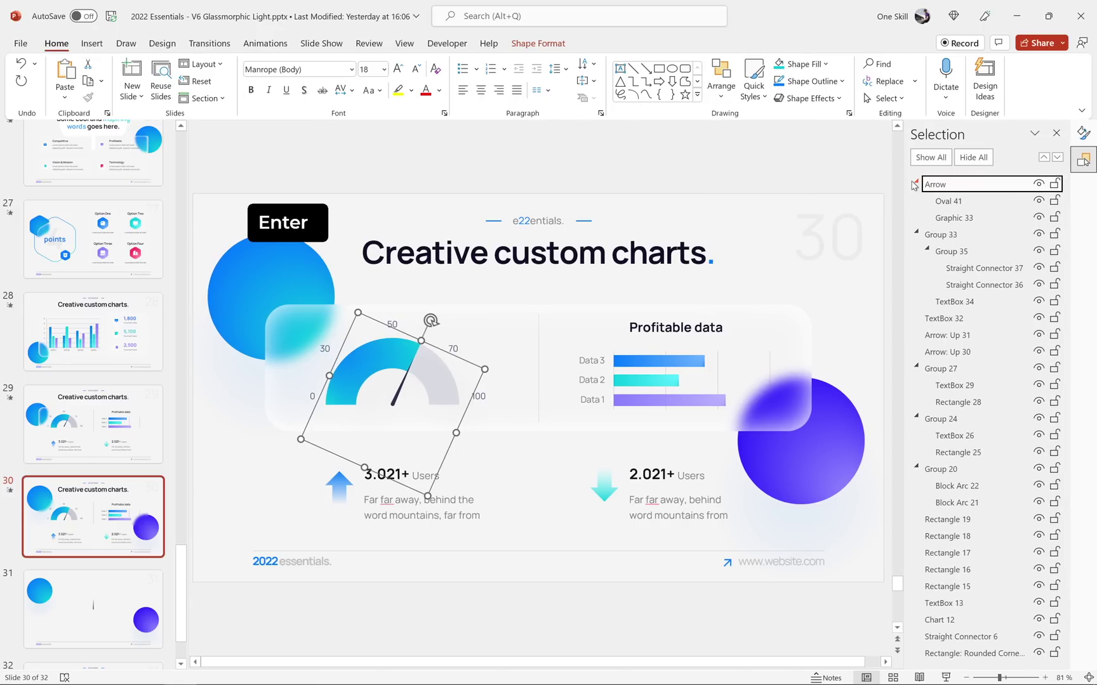
click(747, 173)
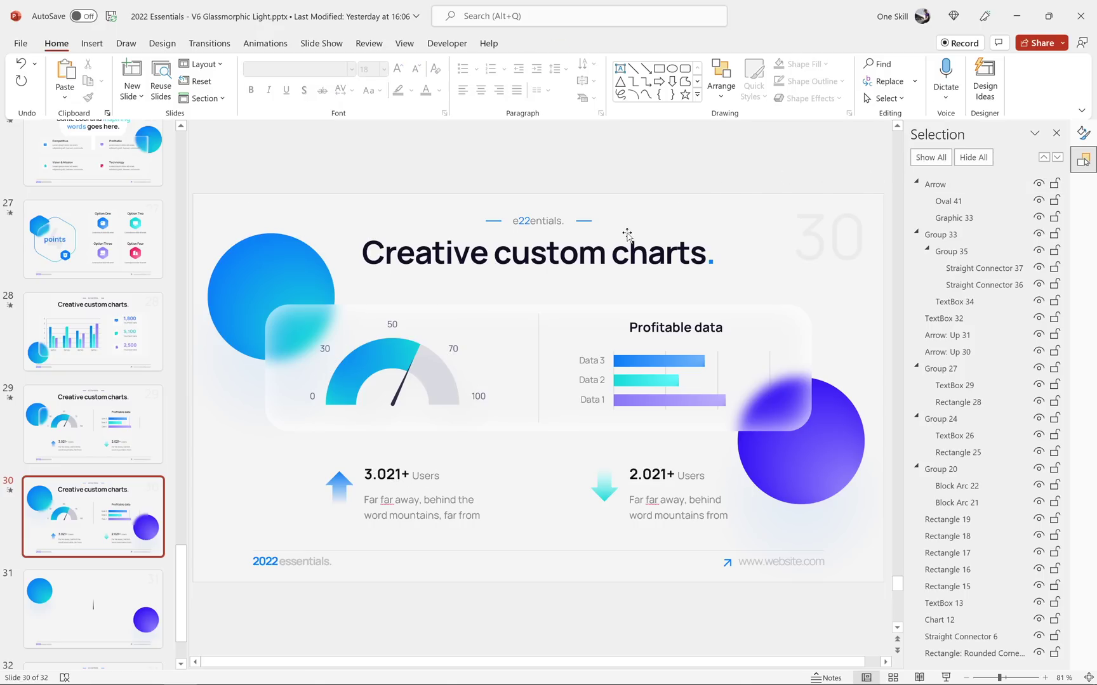
Zoom in on the gauge and extend the end of its blue gradient arc slightly past the needle
click(368, 365)
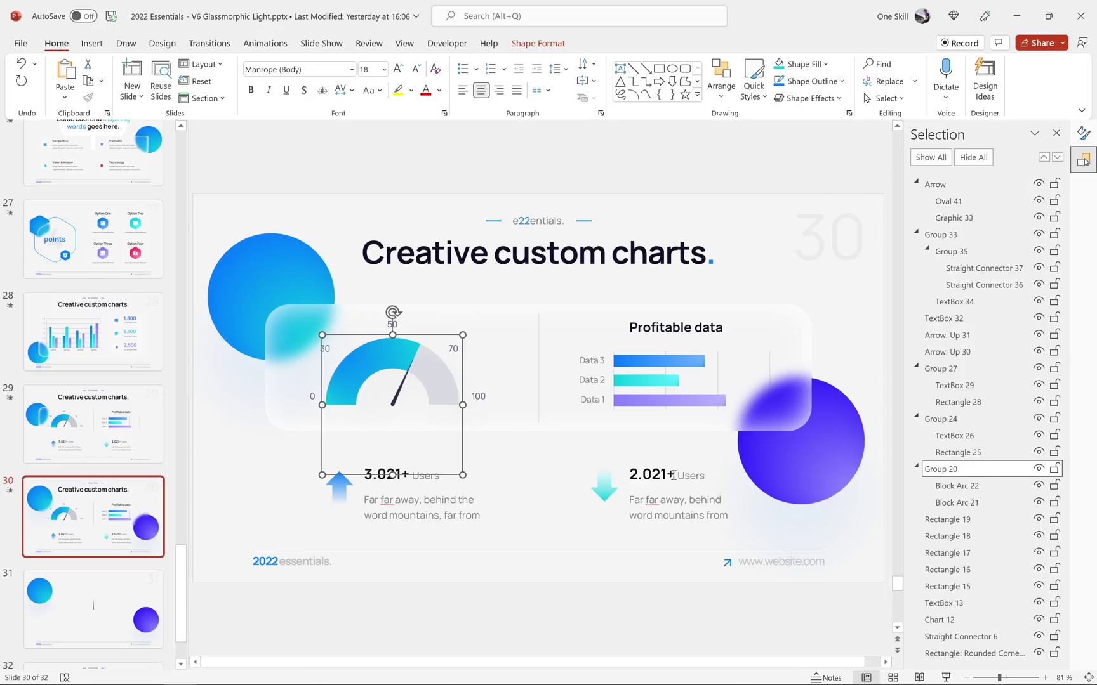
click(1023, 678)
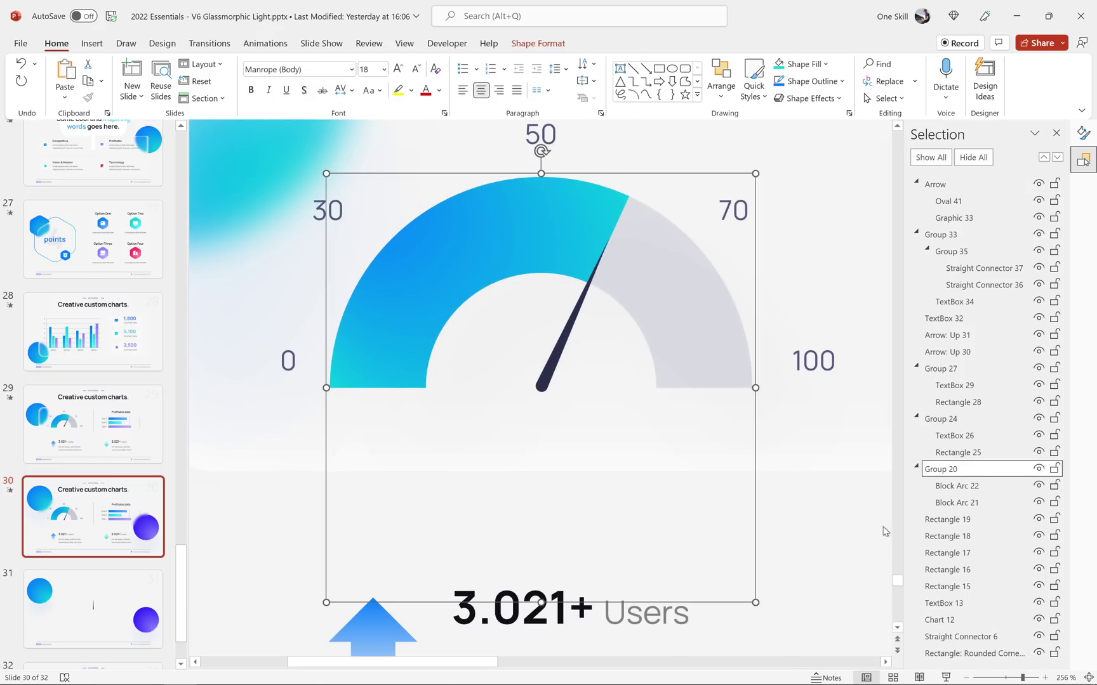
click(440, 265)
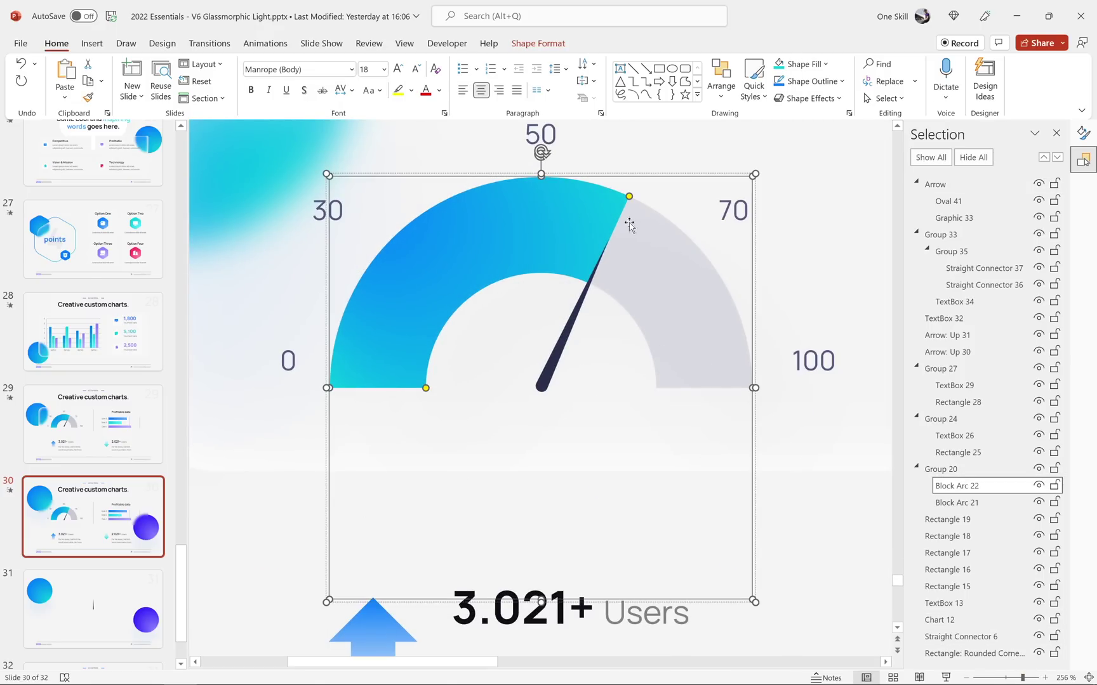
drag(628, 197, 647, 213)
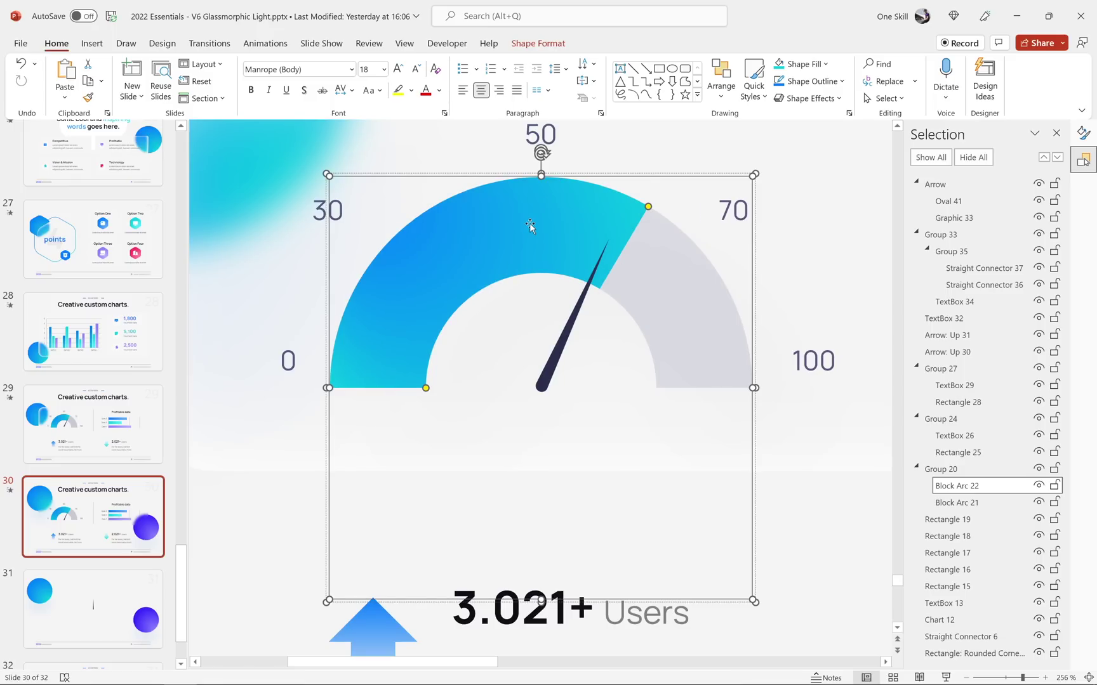
Delete the gauge's blue gradient arc, keeping the grey arc behind it
key(BackSpace)
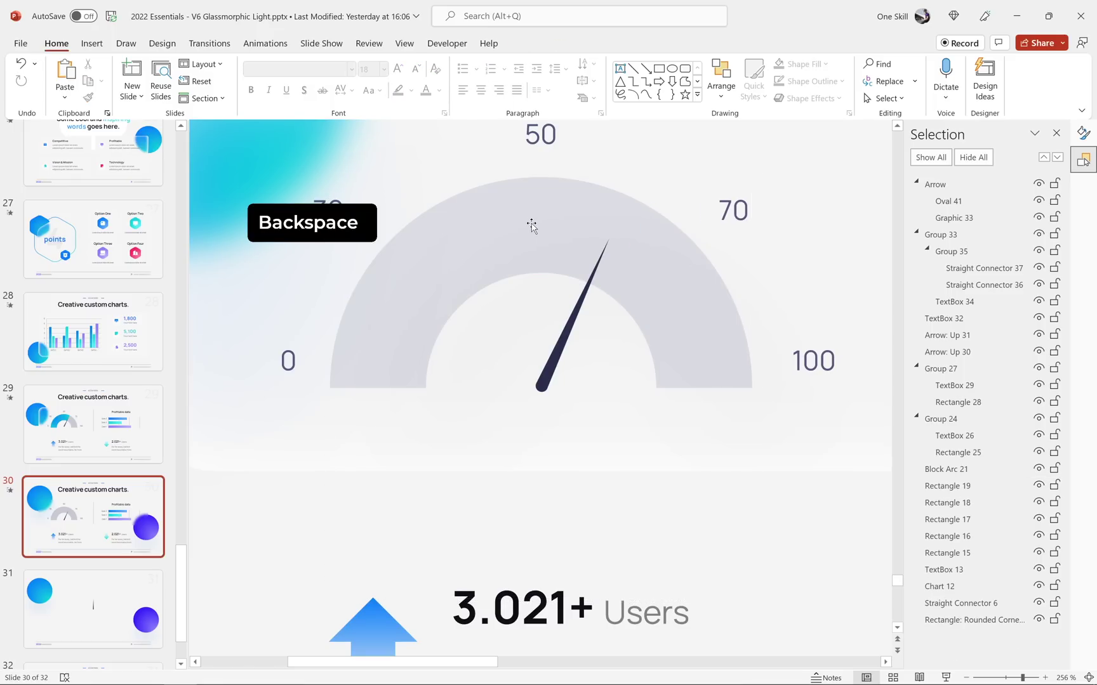
click(532, 225)
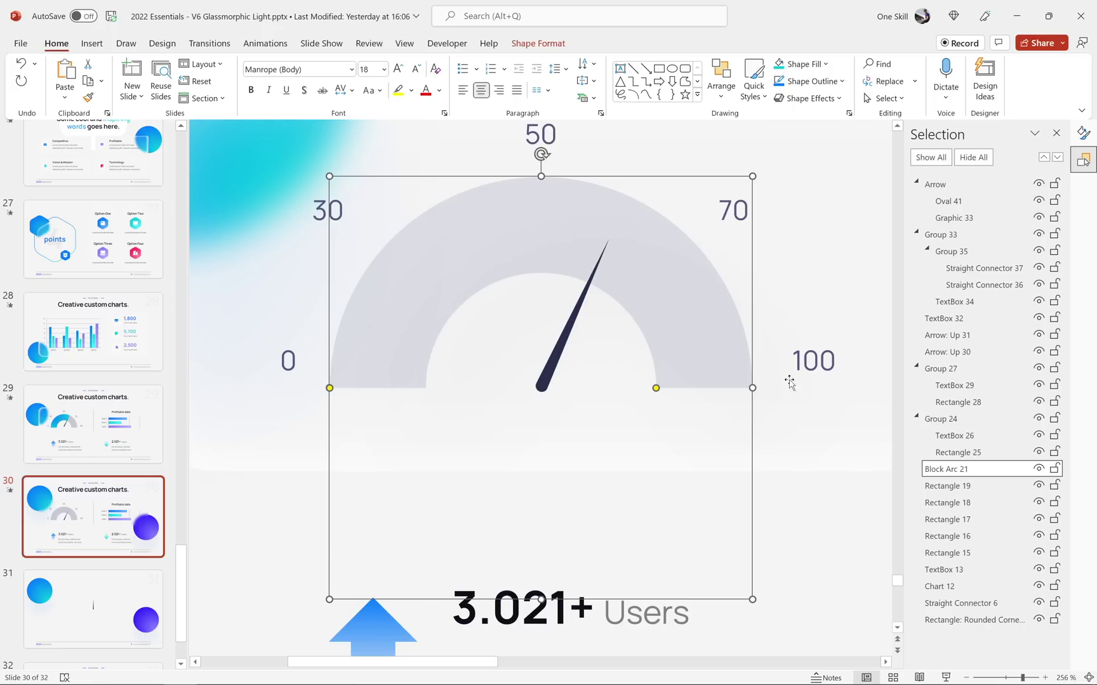
drag(1022, 679, 1002, 679)
click(290, 498)
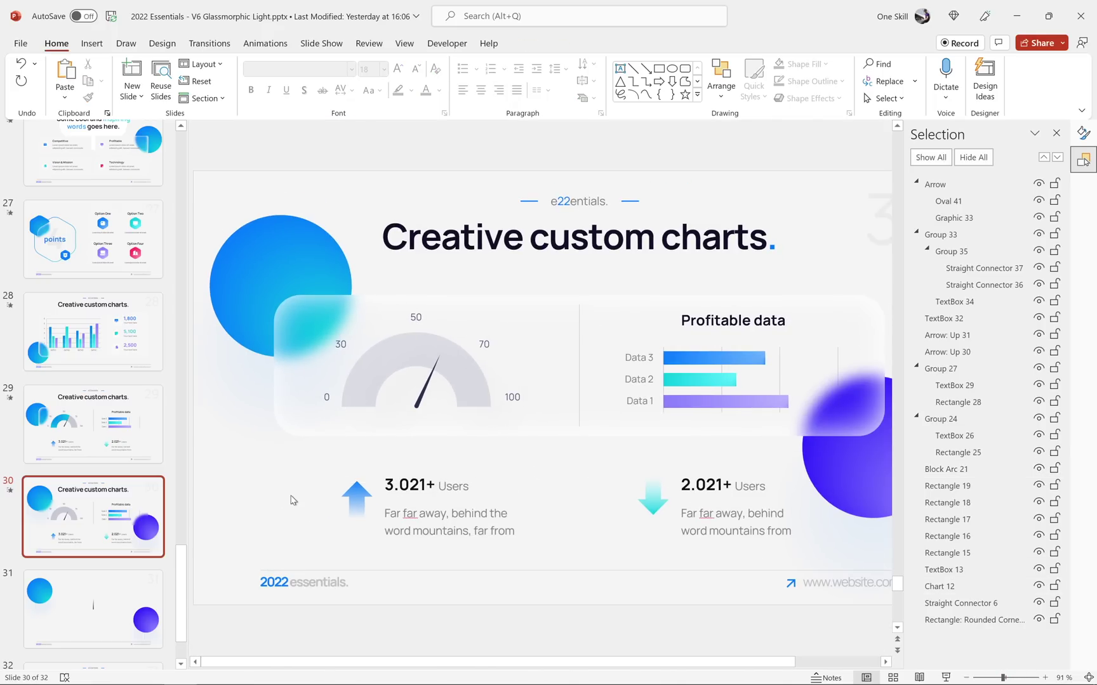
Delete the needle group from slide 31 and close the list of slide objects
click(103, 600)
click(580, 371)
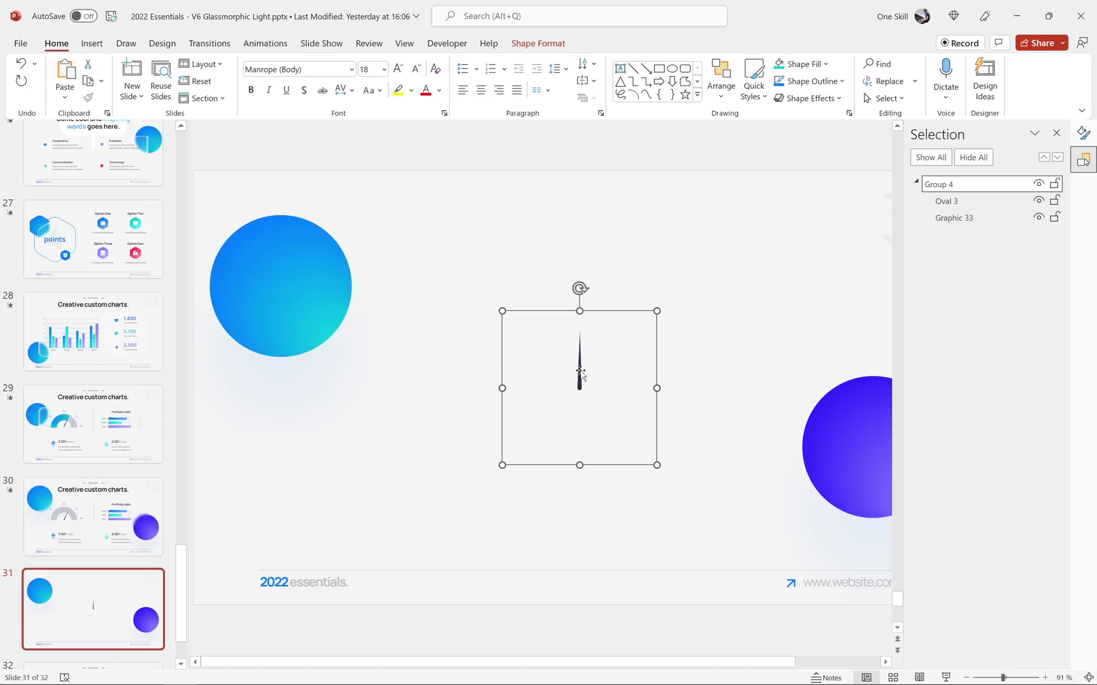
key(BackSpace)
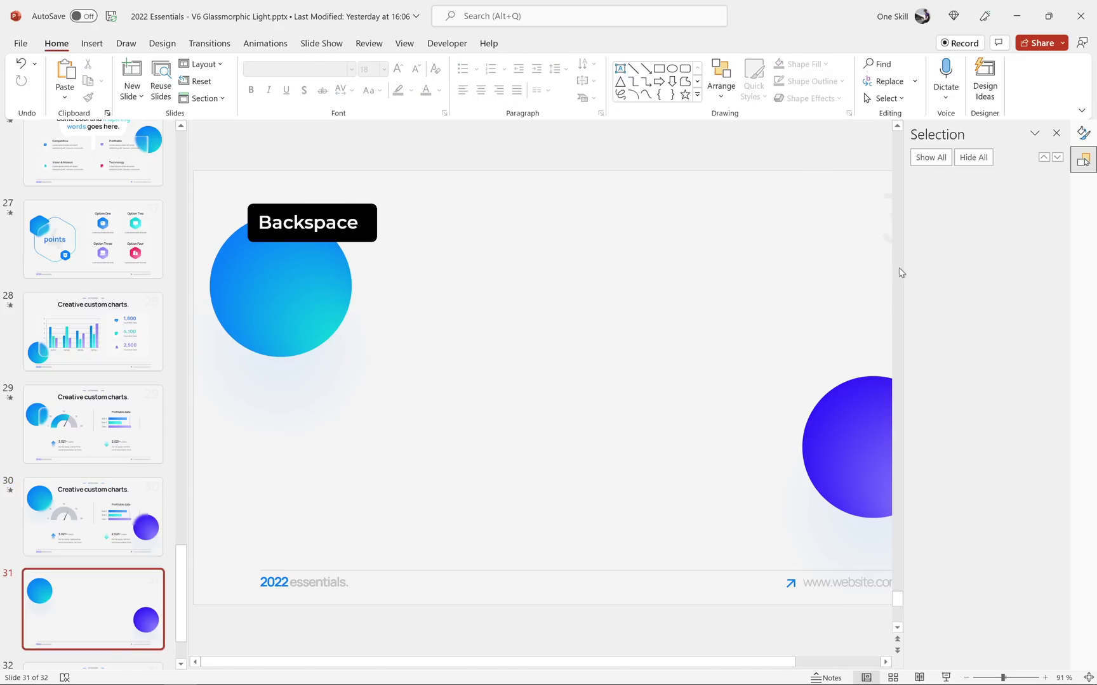
click(1083, 160)
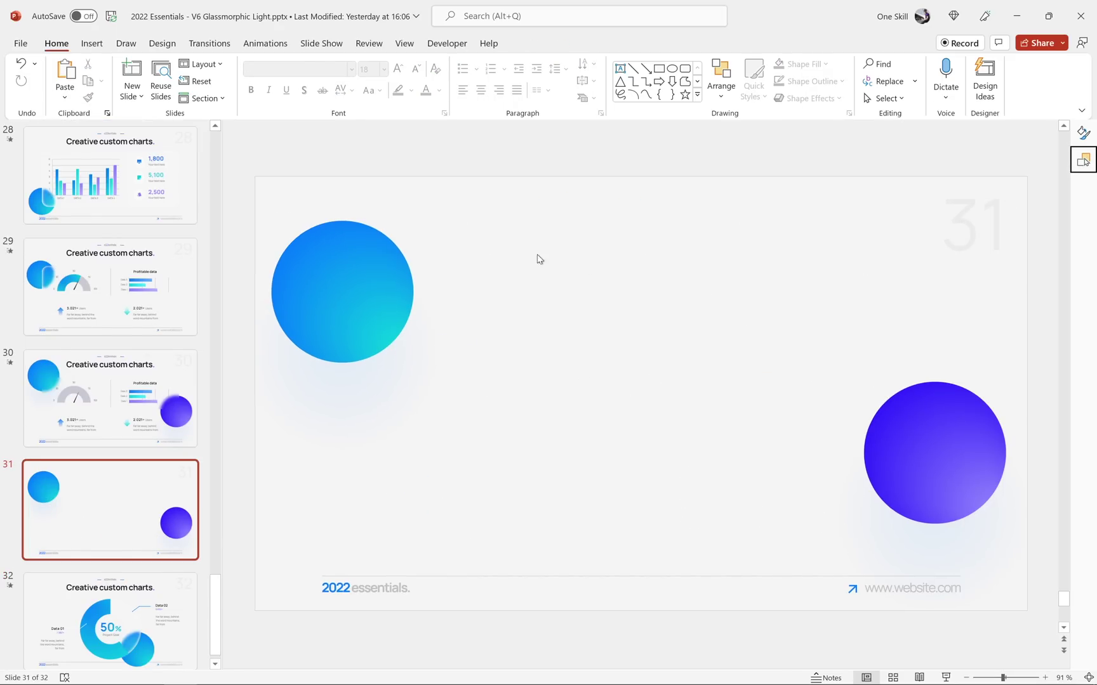
Insert a doughnut chart on slide 31
click(92, 44)
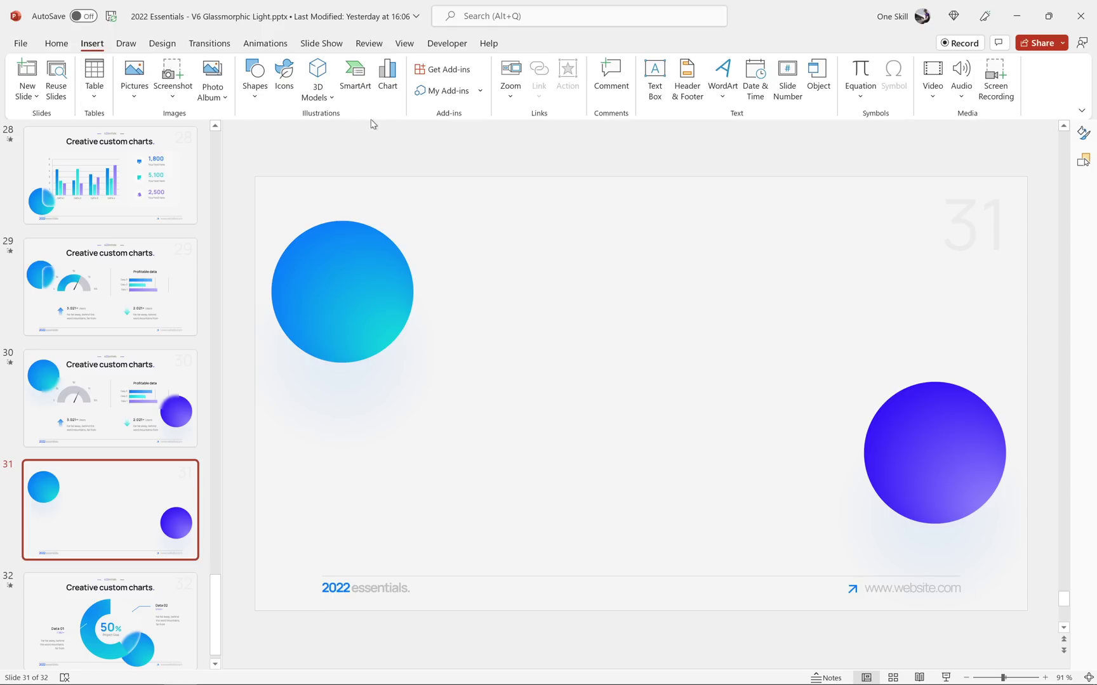
click(387, 83)
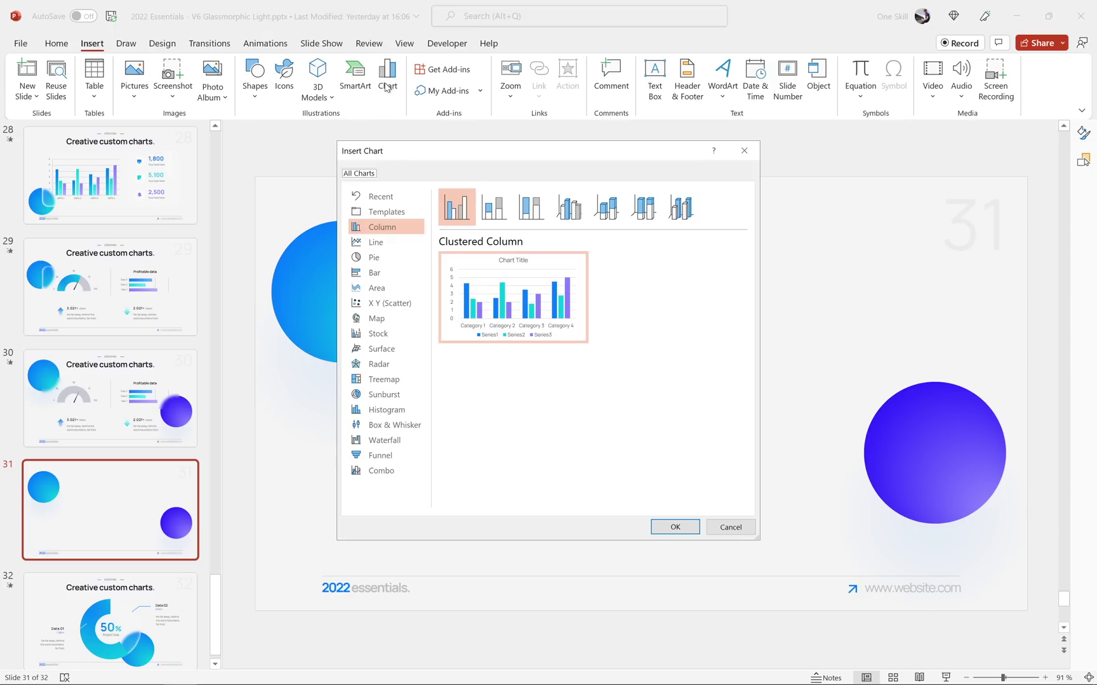
click(392, 257)
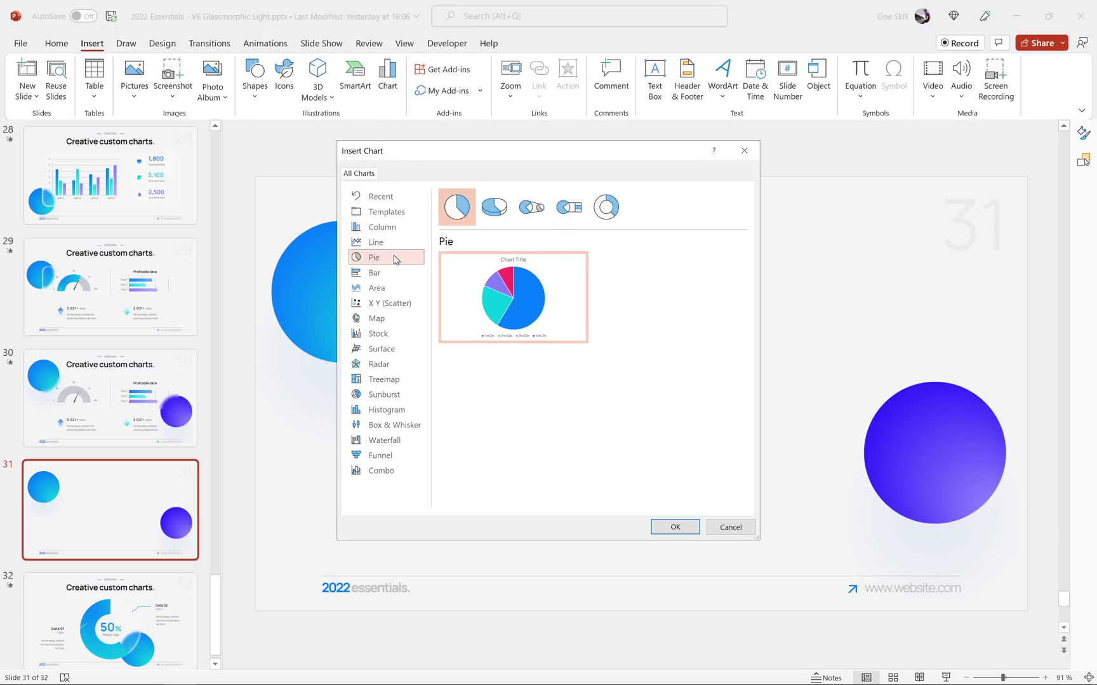
click(608, 211)
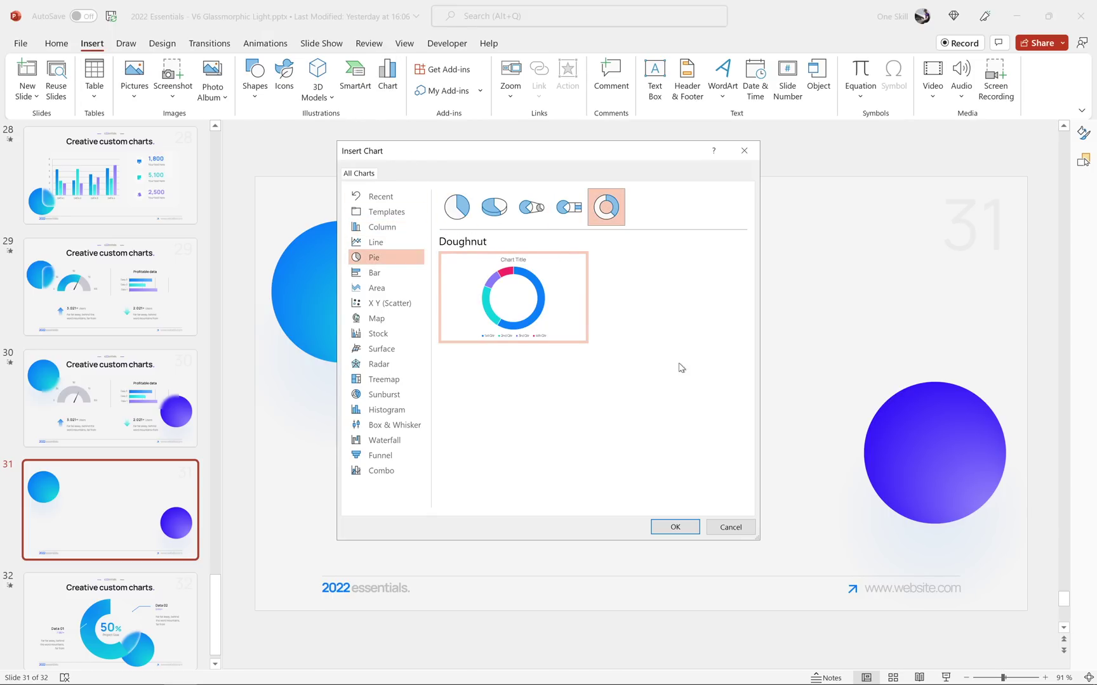
click(675, 527)
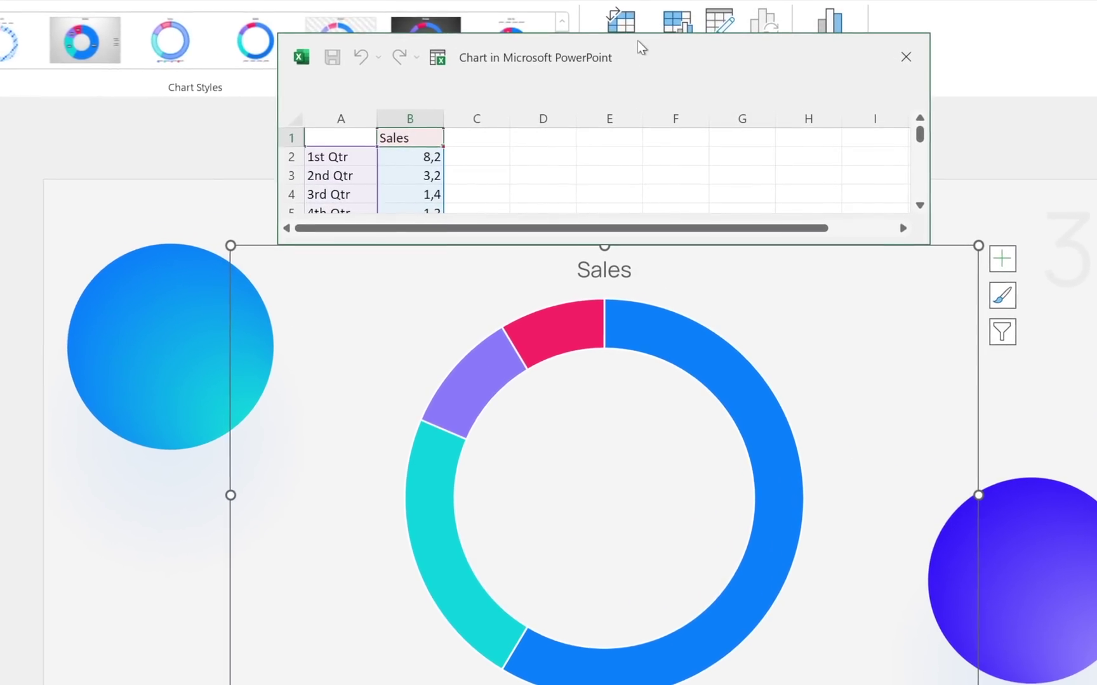
Delete the 3rd Qtr and 4th Qtr rows from the doughnut chart's data sheet
mouse_move(639, 31)
mouse_down()
mouse_move(643, 3)
mouse_move(629, 32)
mouse_up()
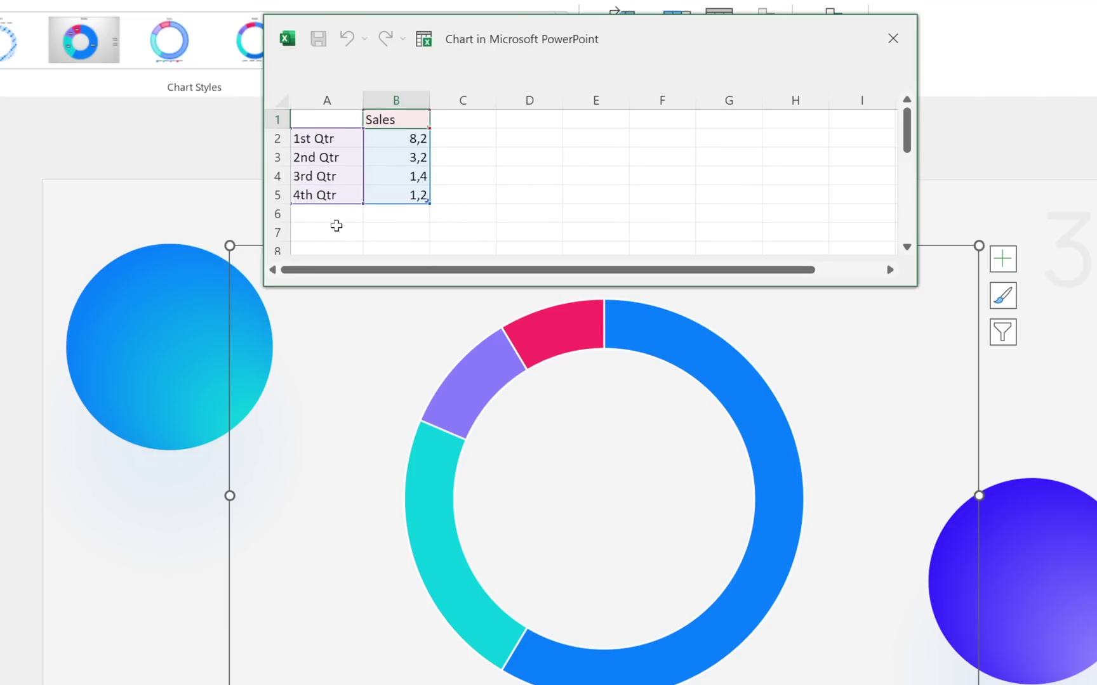
click(278, 196)
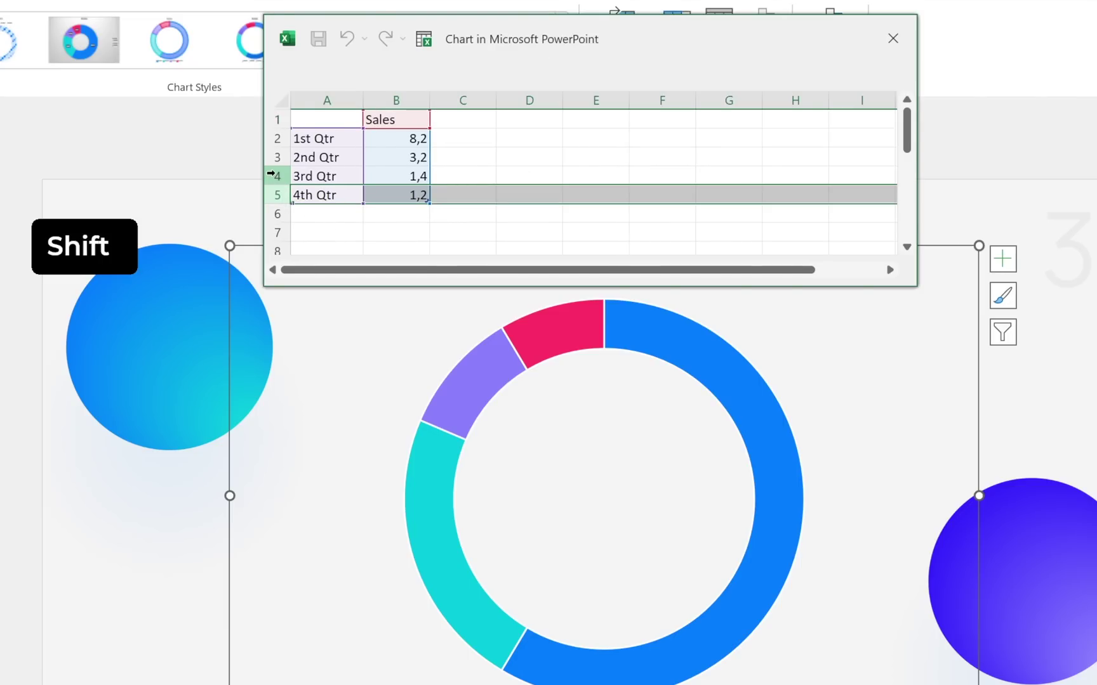
shift+click(271, 174)
right_click(273, 174)
click(353, 412)
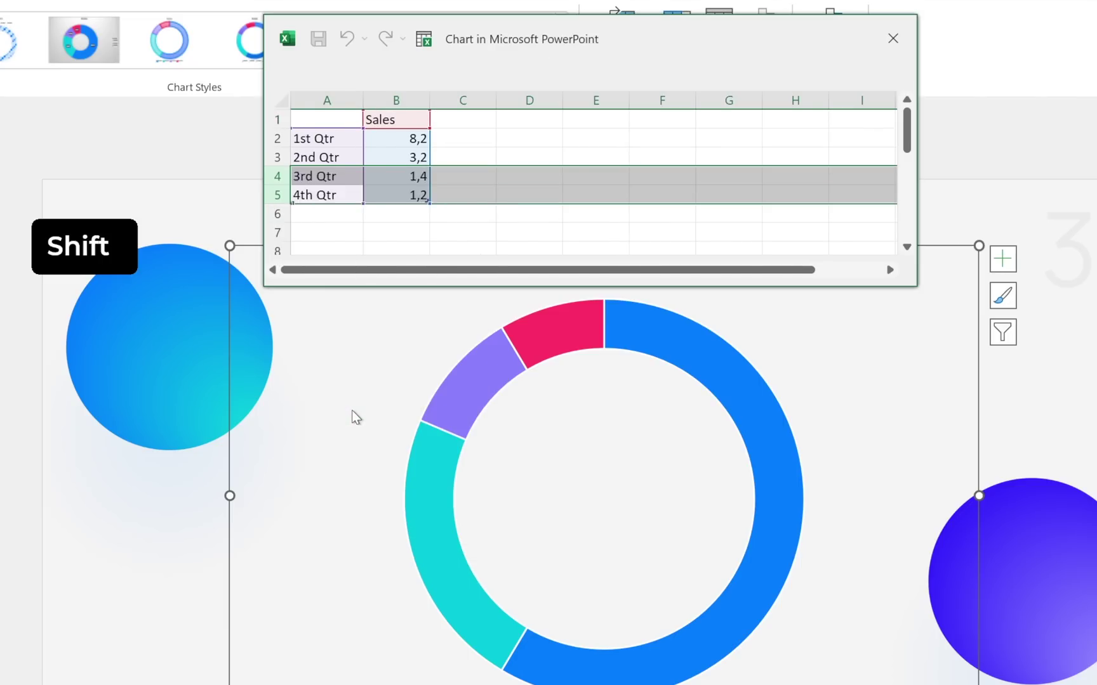
click(400, 194)
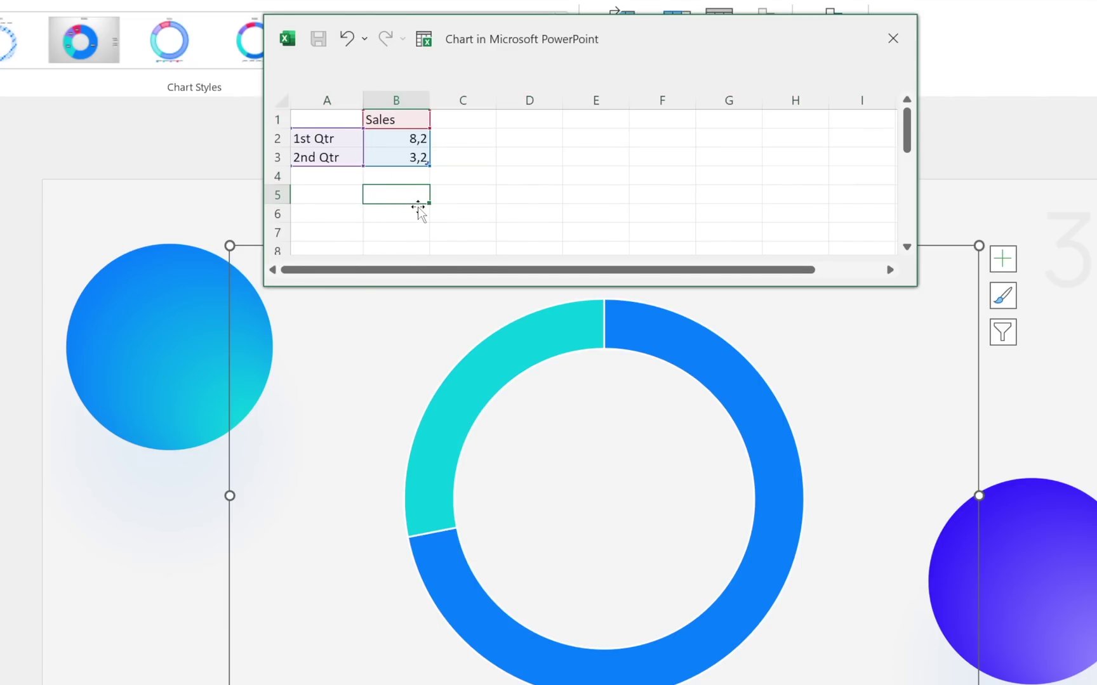
Label the chart data: name the series Percent and the two categories Visible and Invisible
click(405, 120)
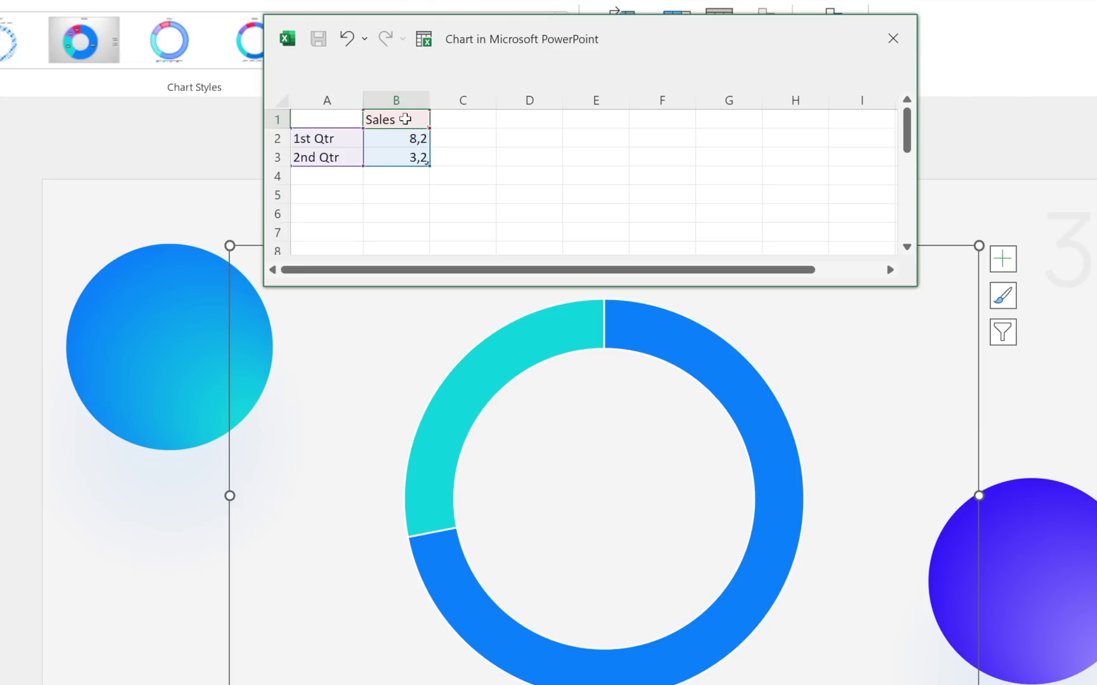
text(Percent)
key(Return)
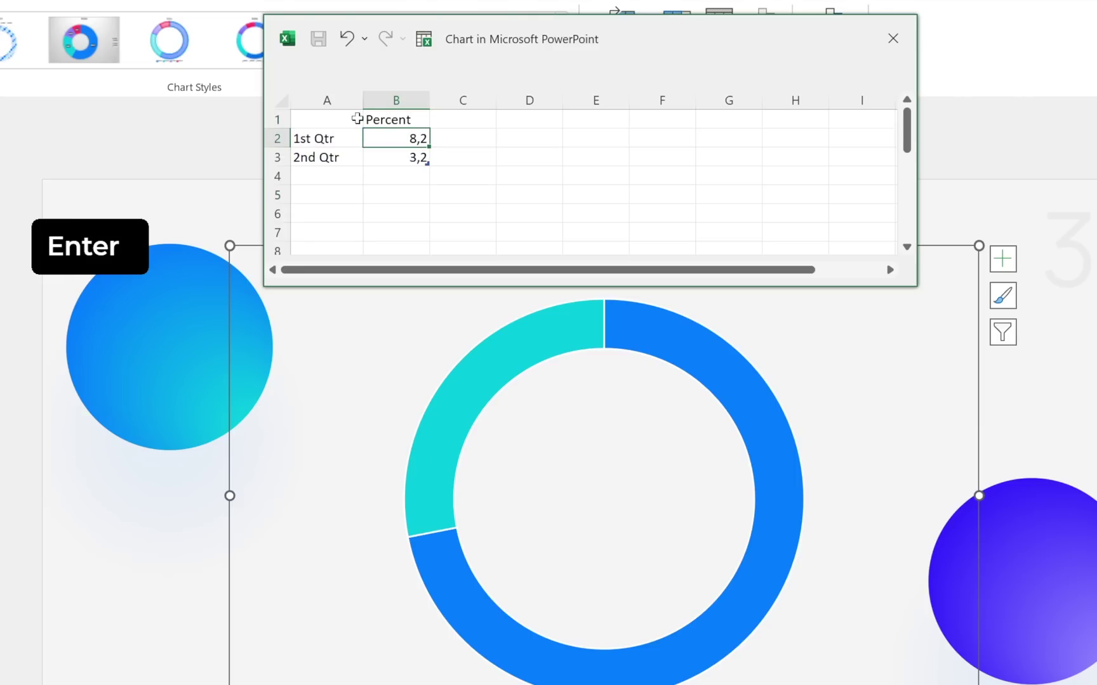
click(337, 139)
text(Visible)
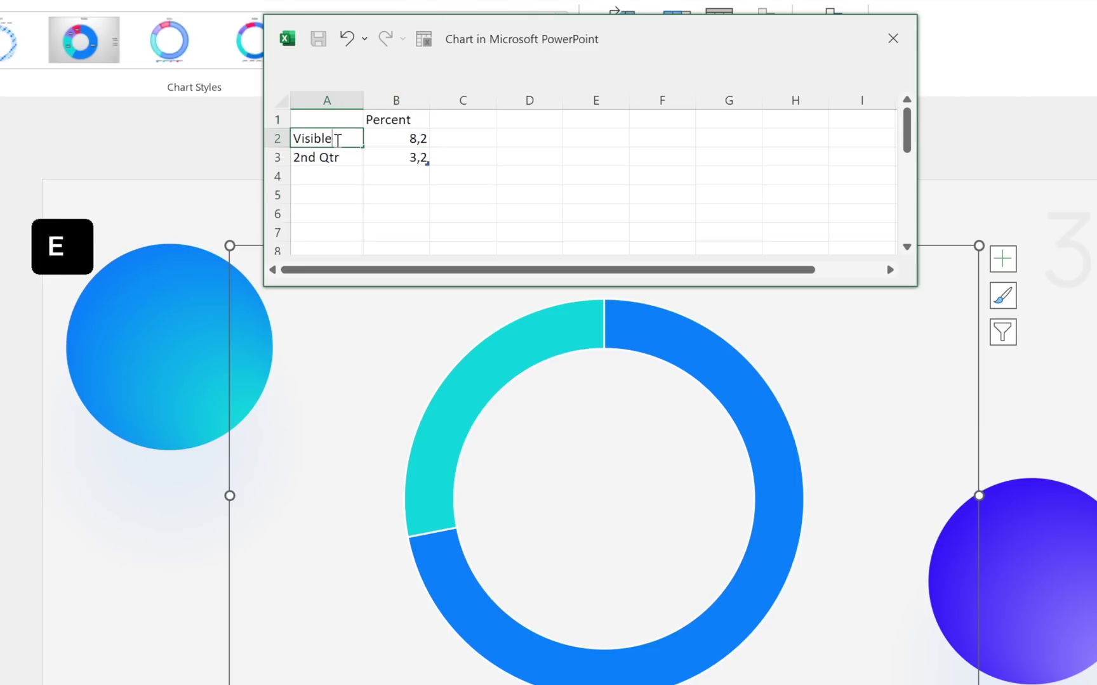
click(343, 159)
text(Inv)
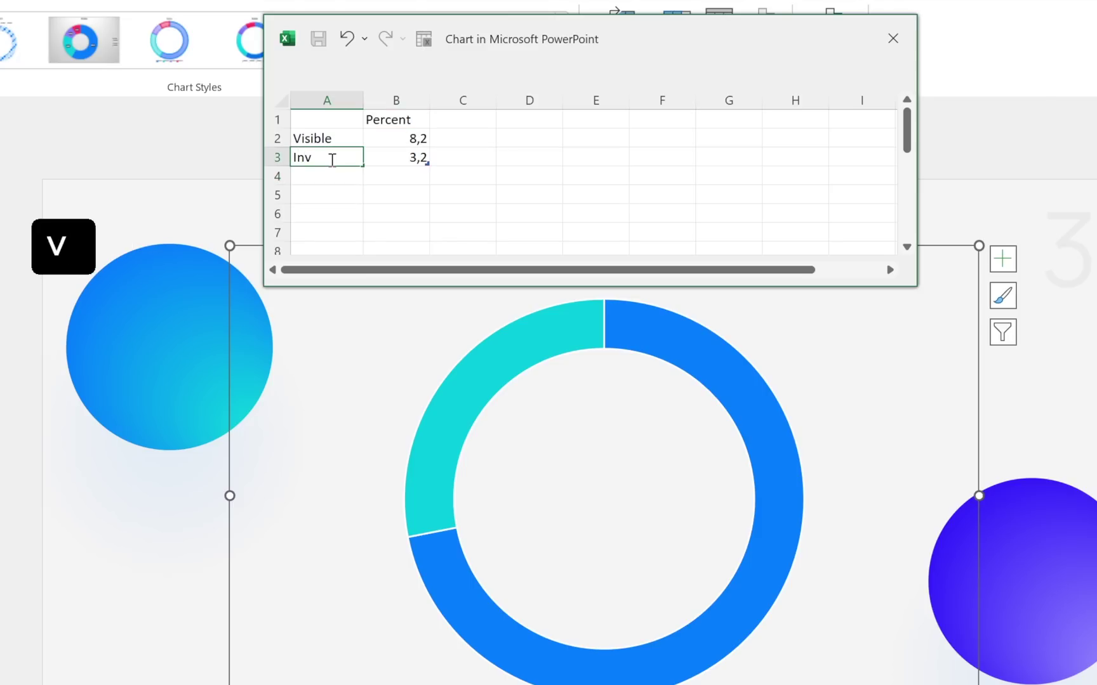
text(isible)
Set both the Visible and Invisible values to 100% in the chart's data sheet
click(394, 142)
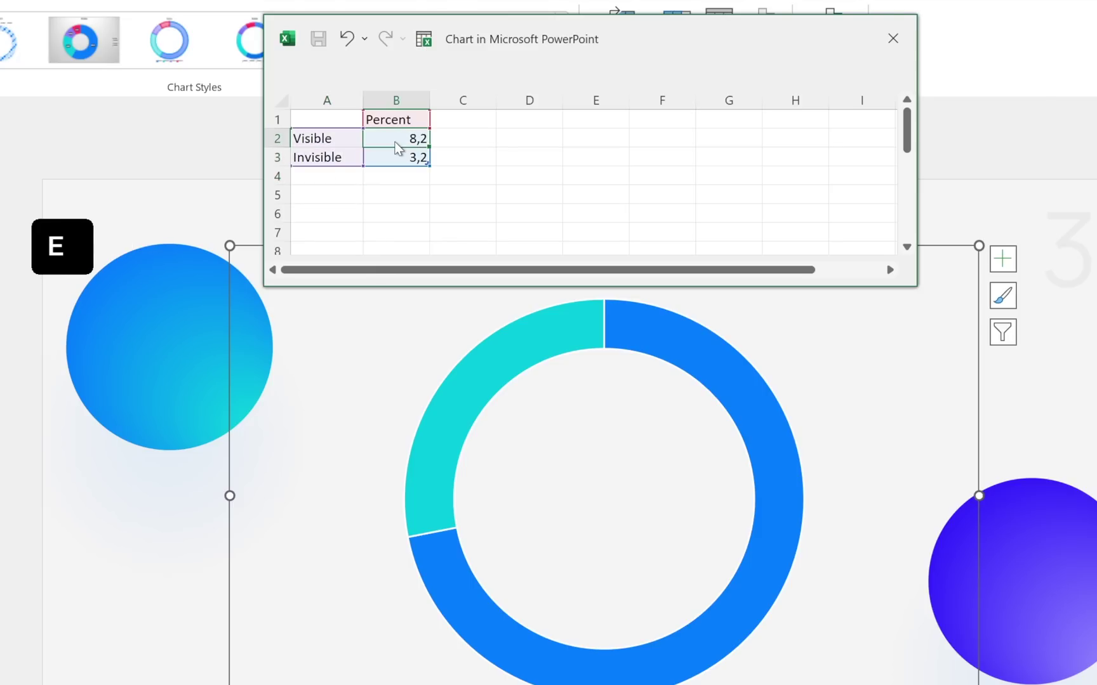
click(418, 194)
click(413, 139)
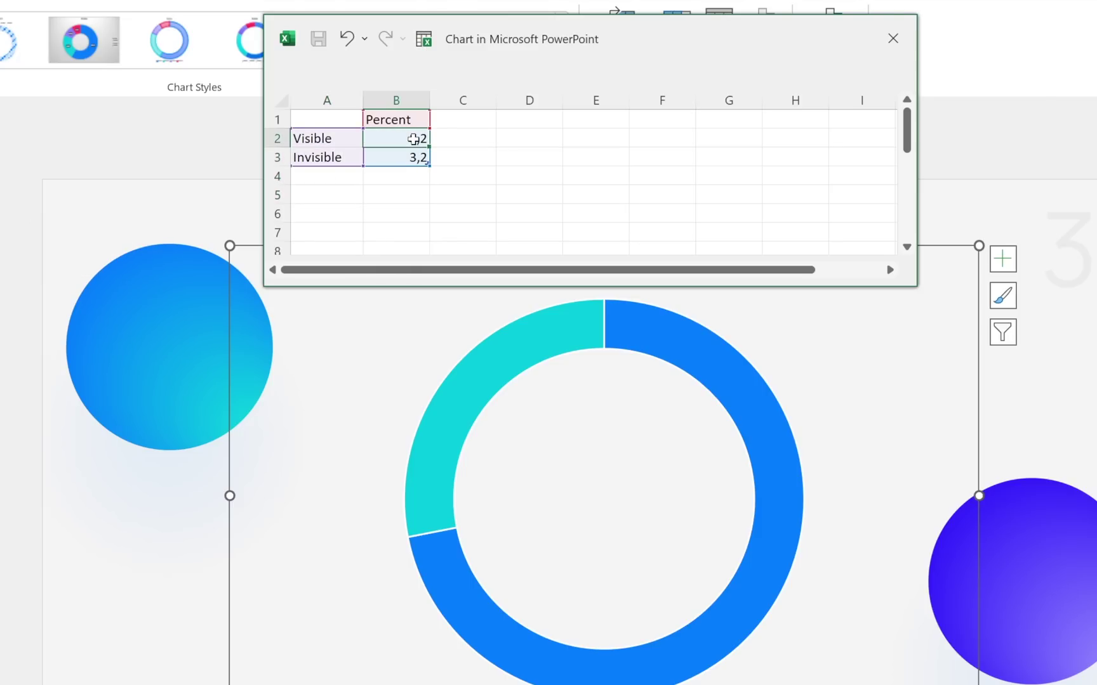
text(100%)
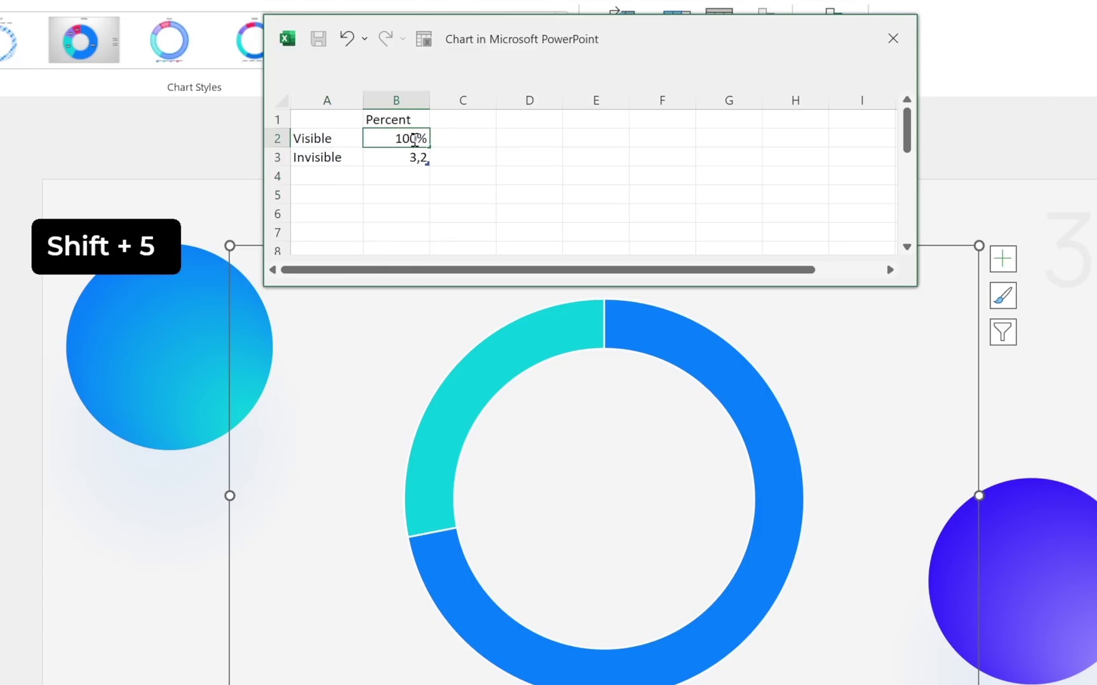
click(413, 153)
text(1)
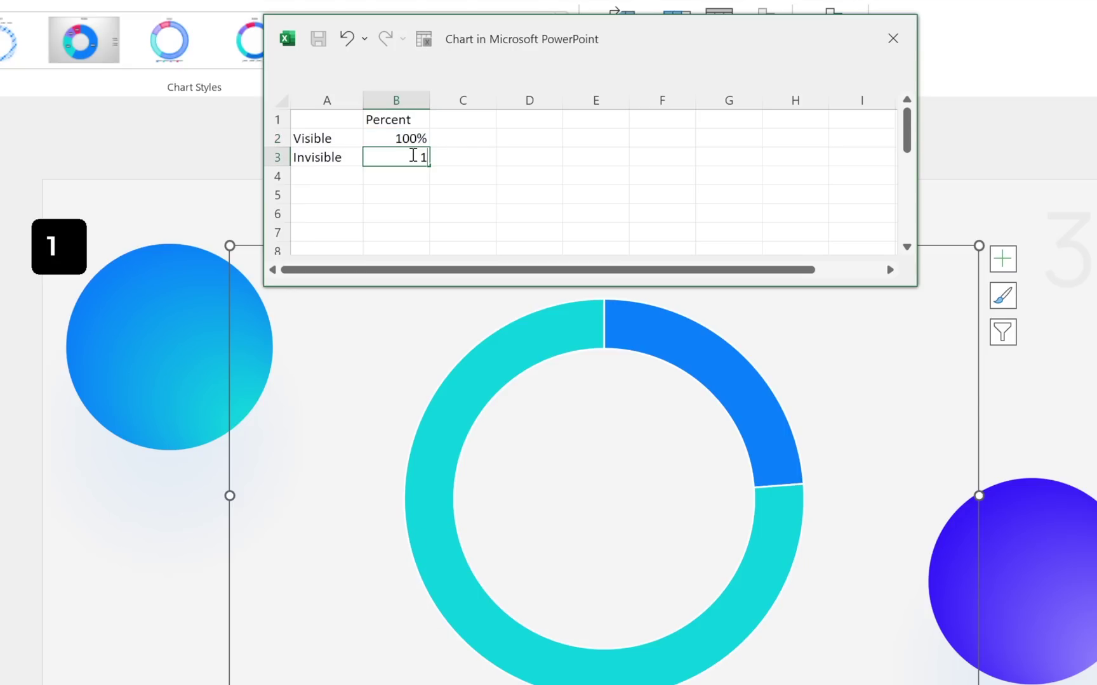
text(00%)
click(543, 335)
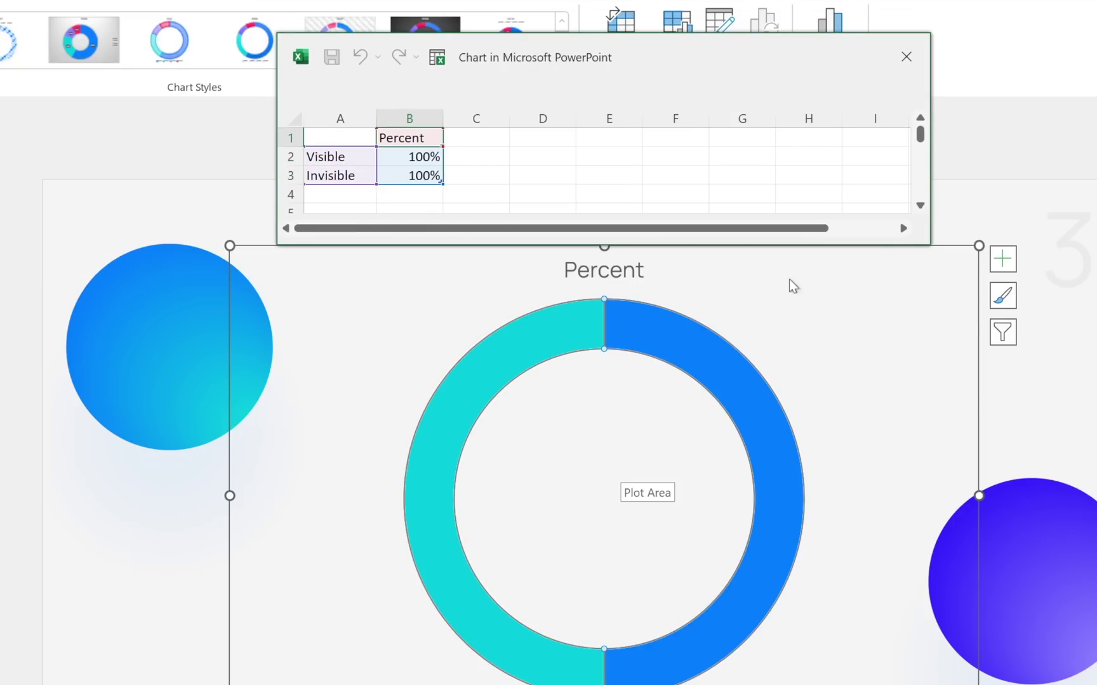
click(963, 191)
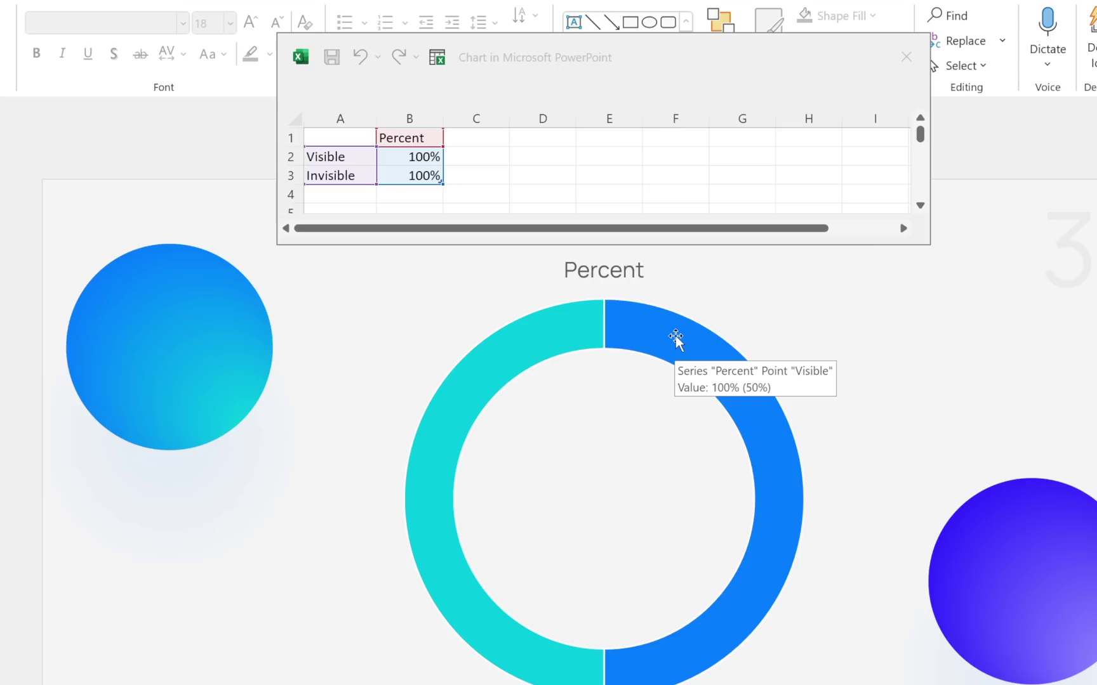
Remove the border from the whole doughnut series and give the Invisible slice no fill
mouse_move(537, 344)
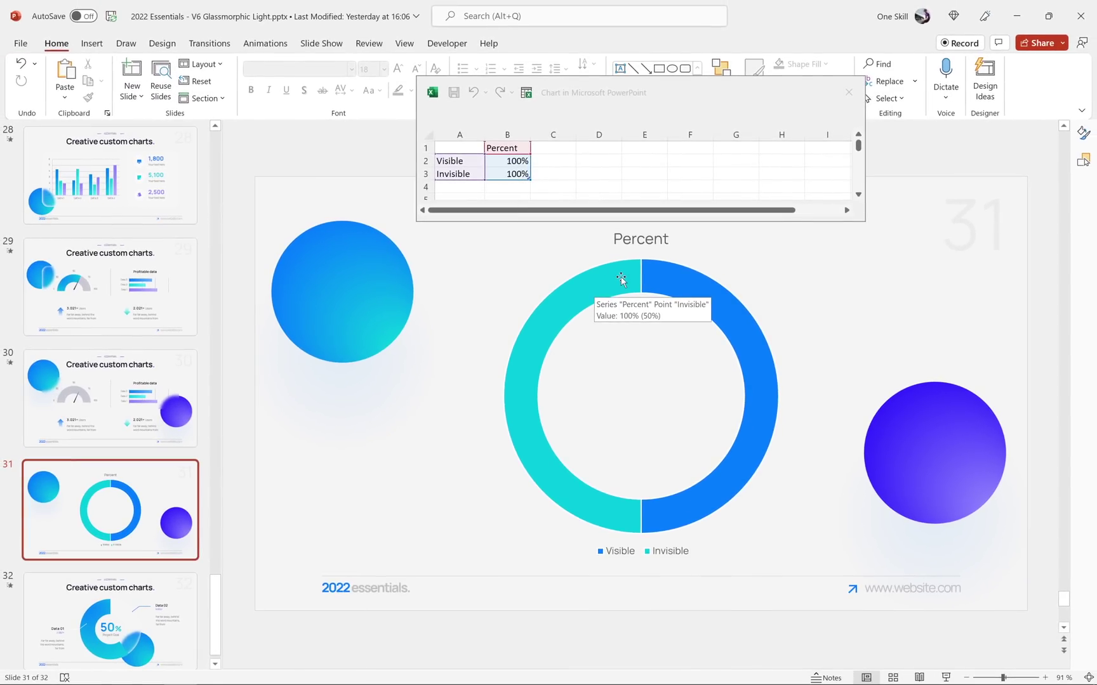
click(544, 341)
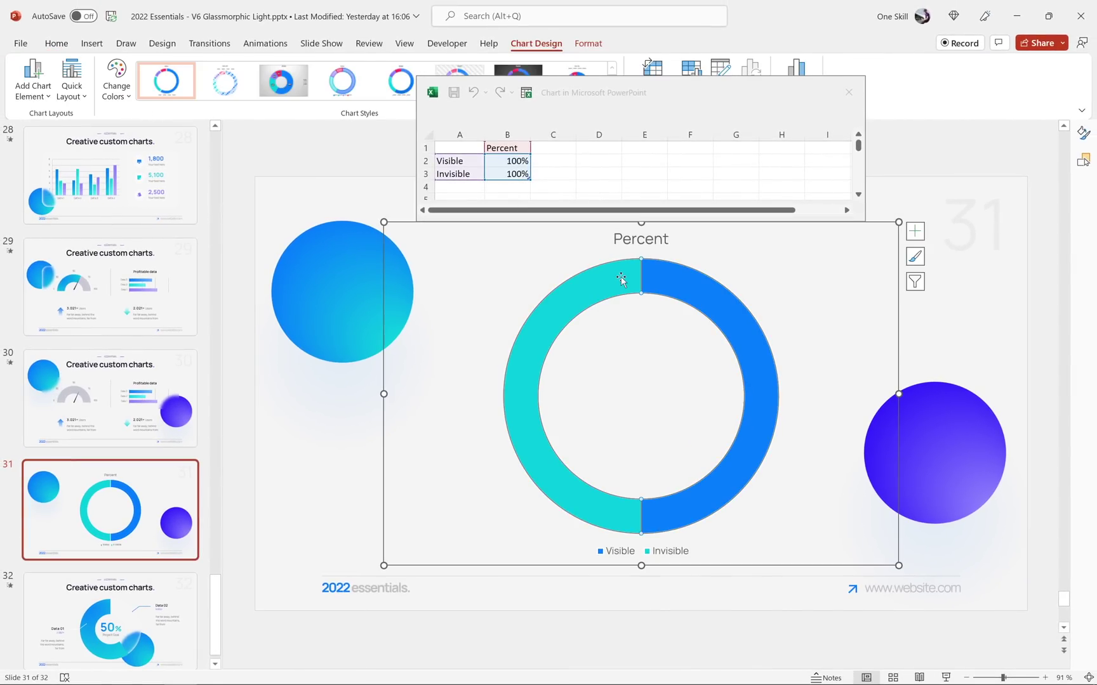
click(1083, 132)
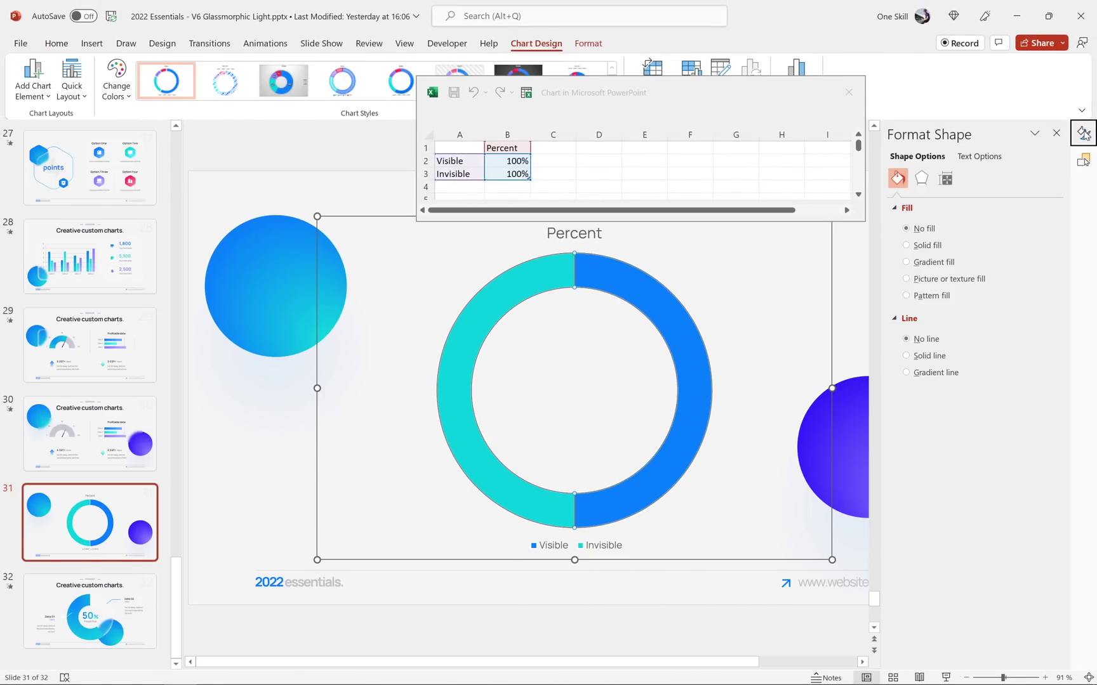
click(897, 177)
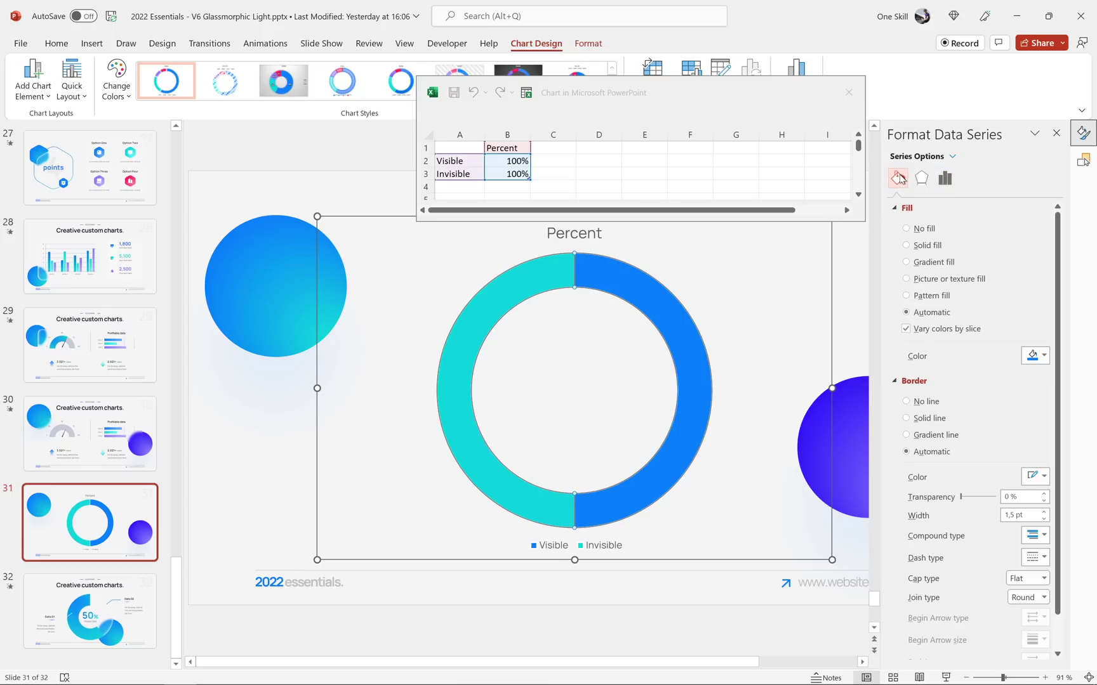
click(906, 402)
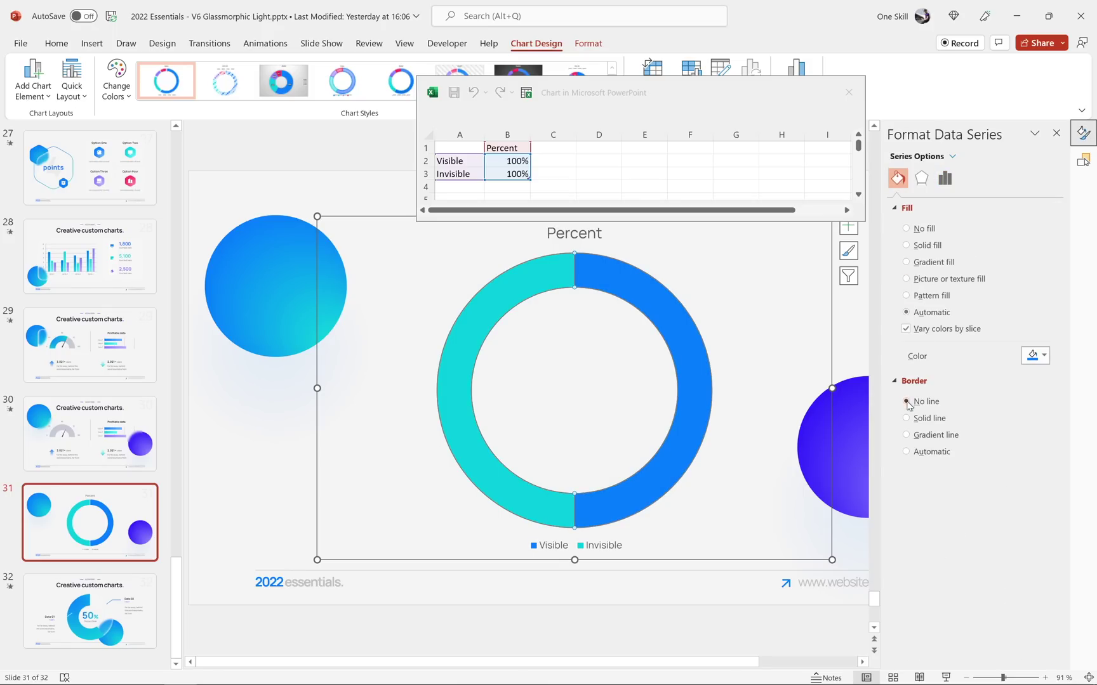
click(539, 278)
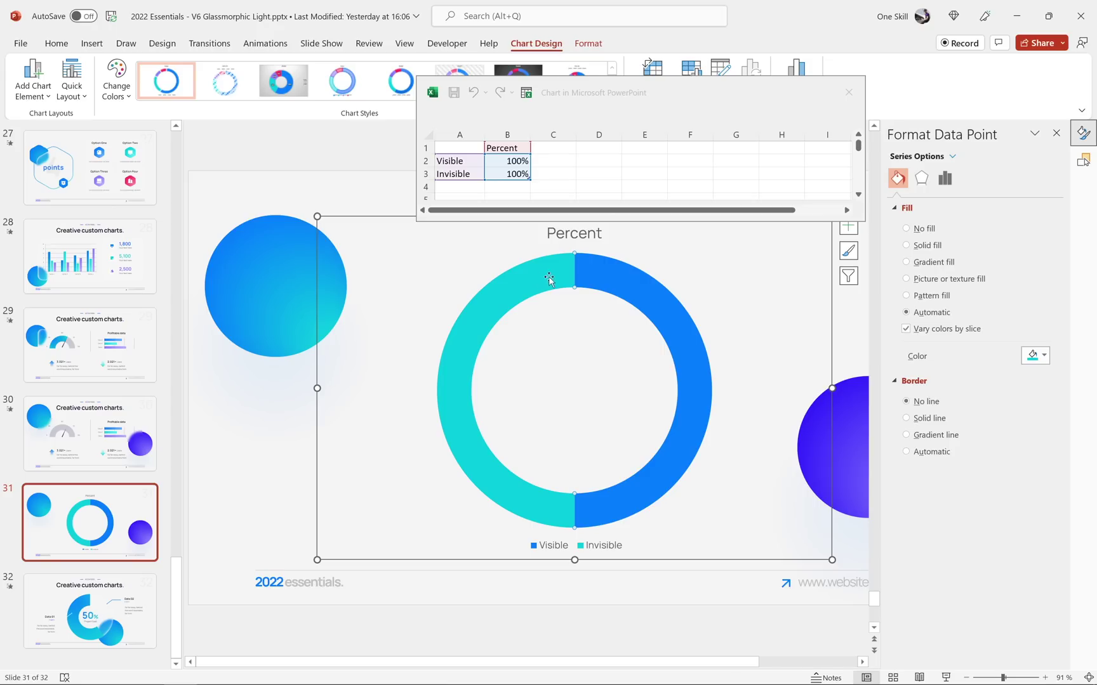
click(907, 229)
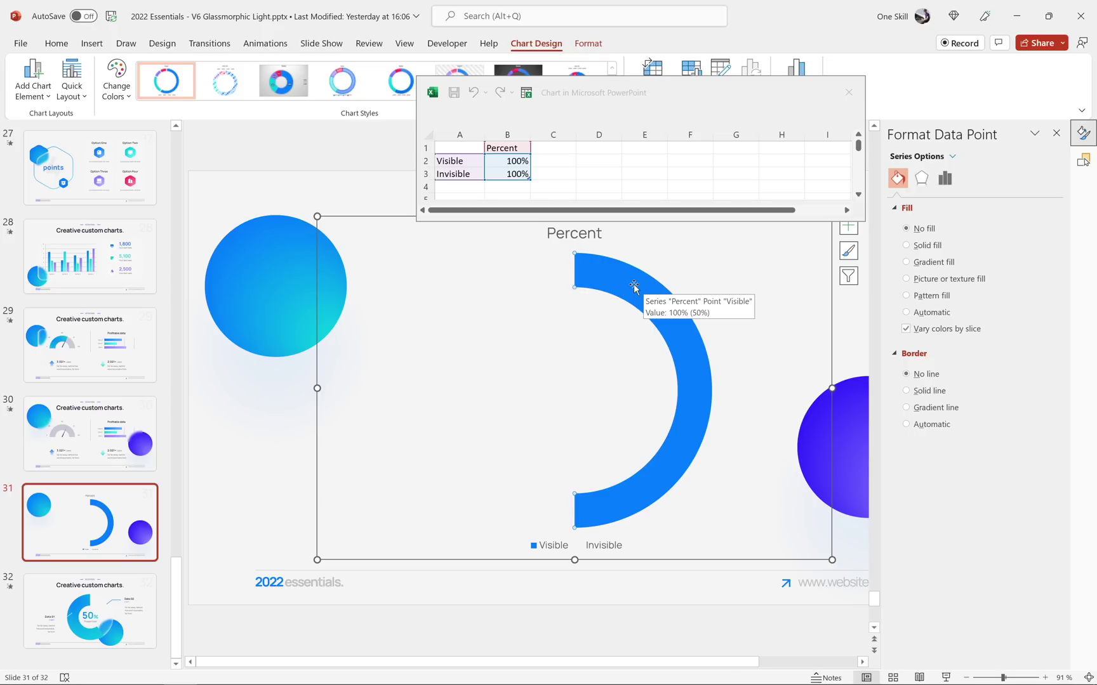
Set the doughnut's angle of first slice to 270°, using the gauge on slide 30 as reference
click(146, 438)
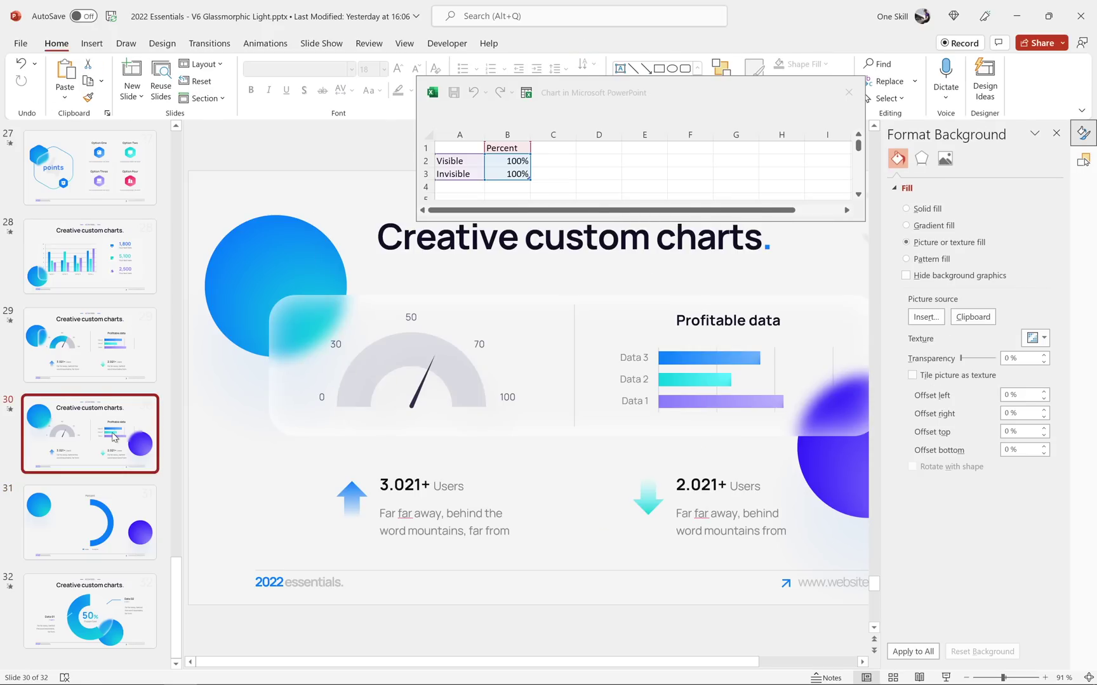
key(Down)
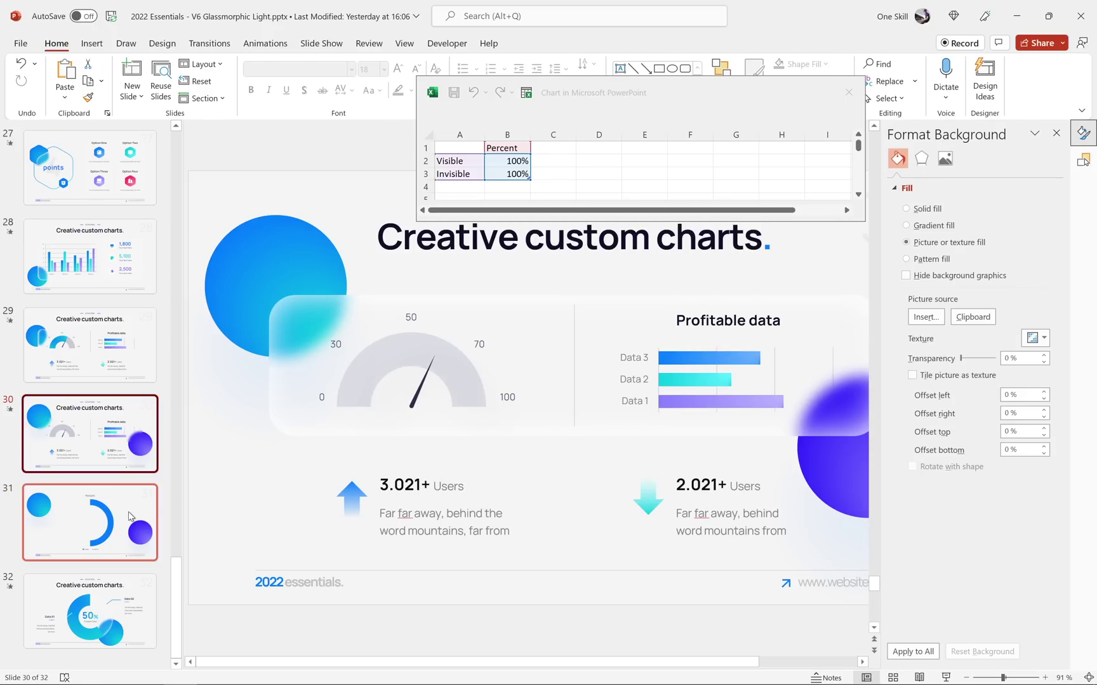
double_click(603, 281)
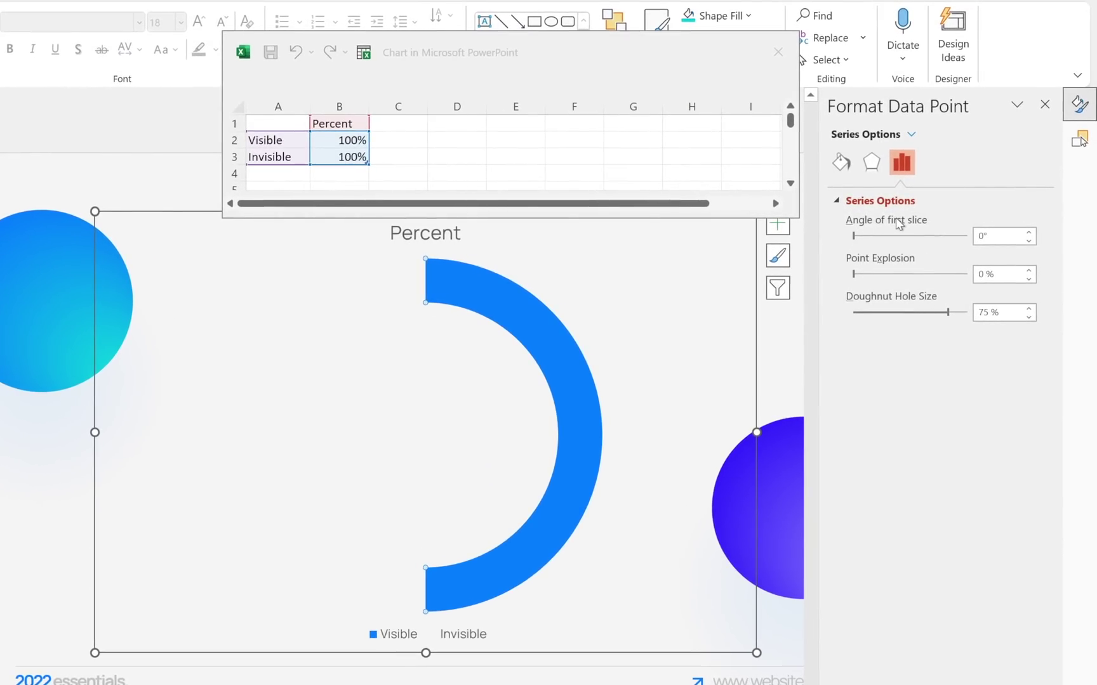
drag(854, 234, 969, 240)
text(270)
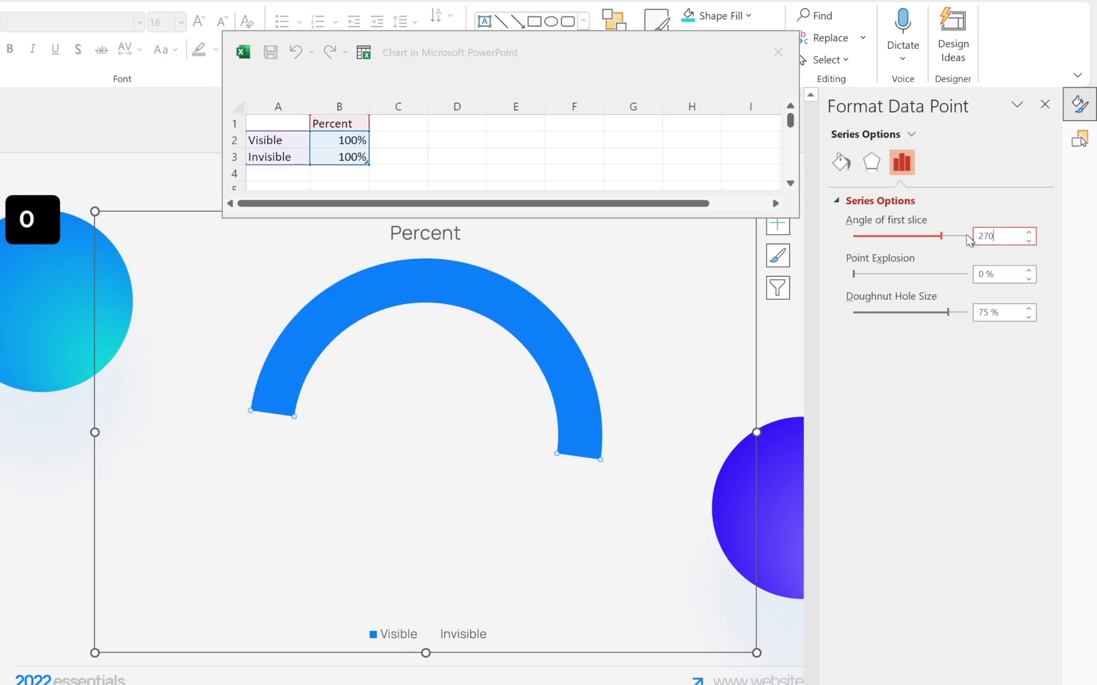
key(Return)
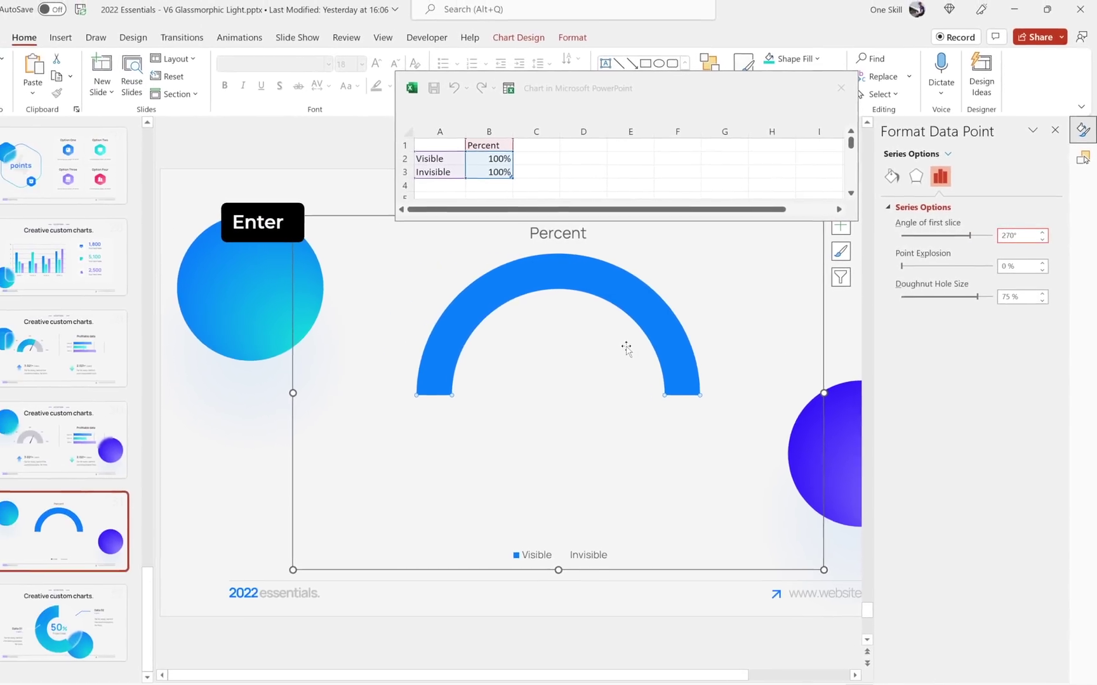
Replace slide 31's Invisible chart value with the formula =200%-B2, linking it to the Visible value
scroll(496, 385, up, 1)
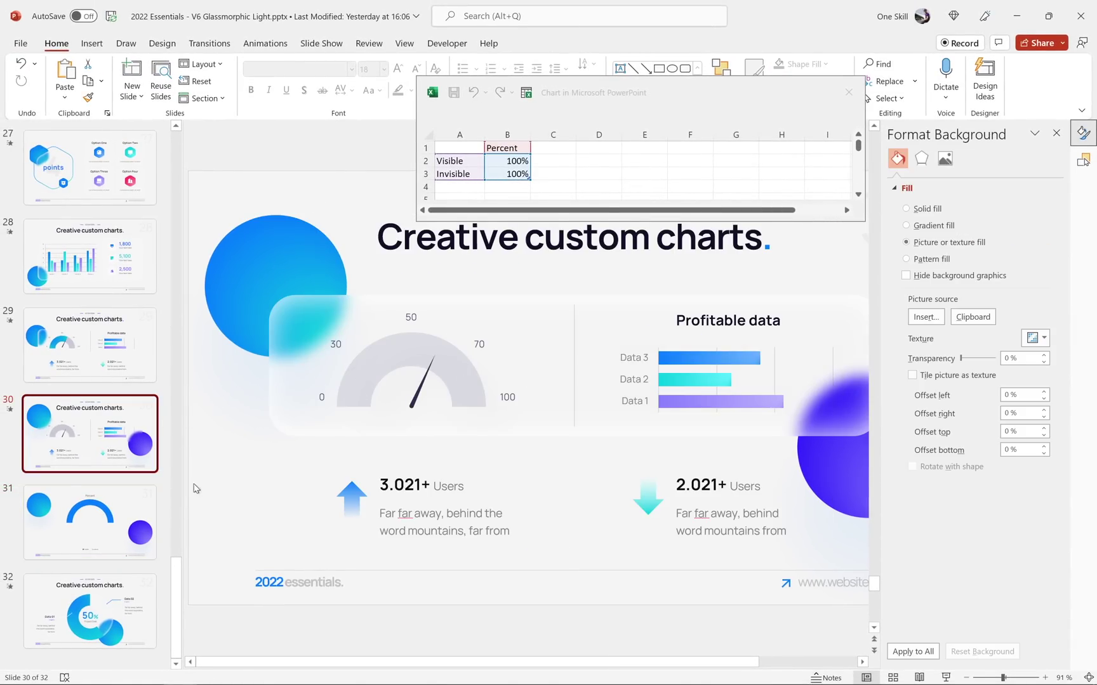
click(117, 520)
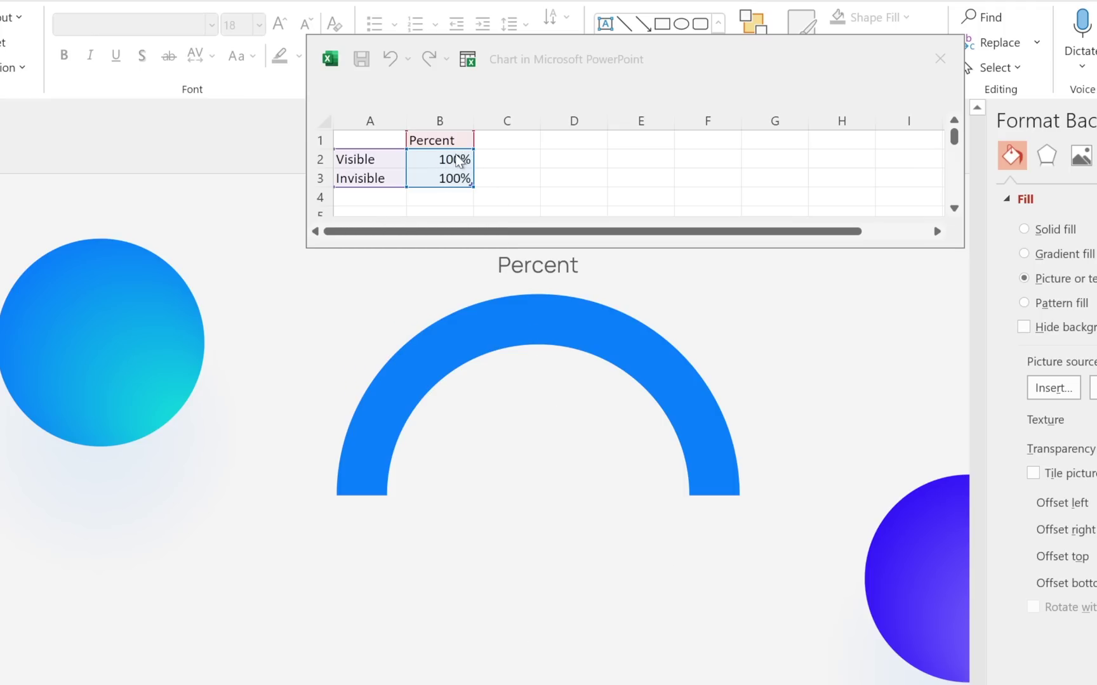
double_click(460, 178)
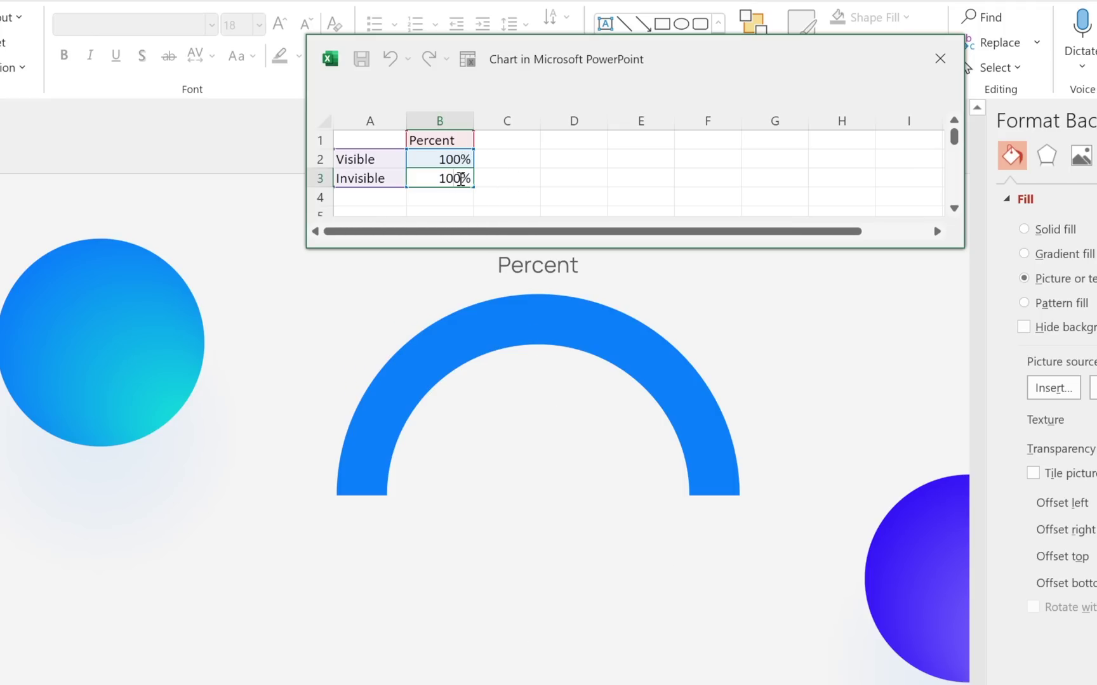
key(ctrl+a)
text(=)
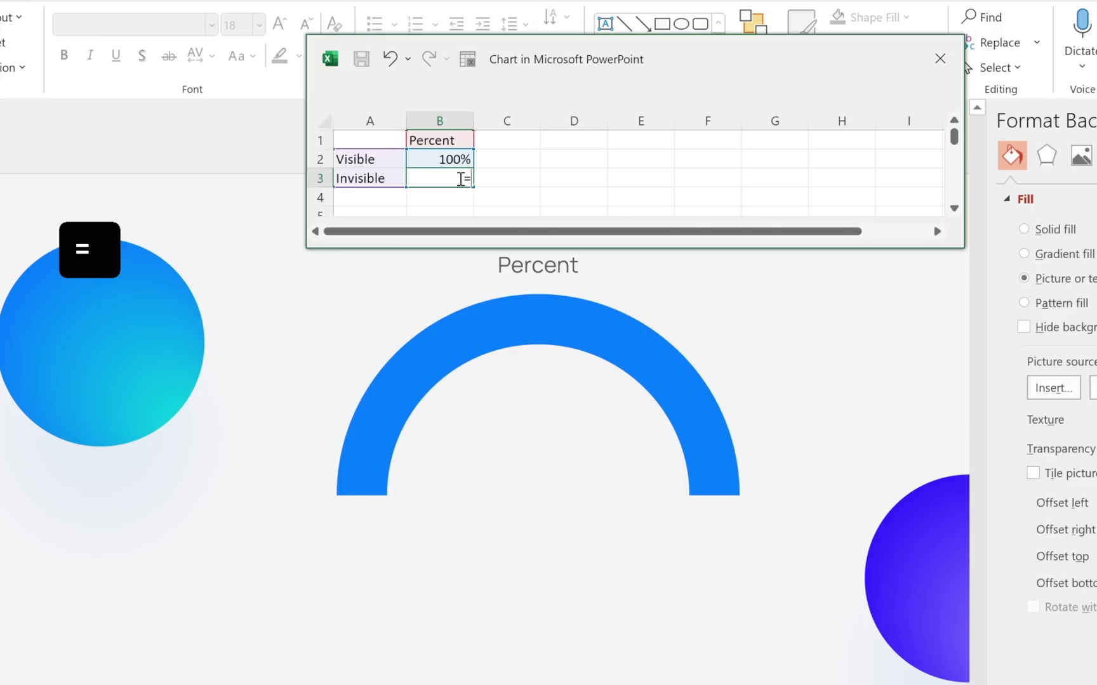
text(200)
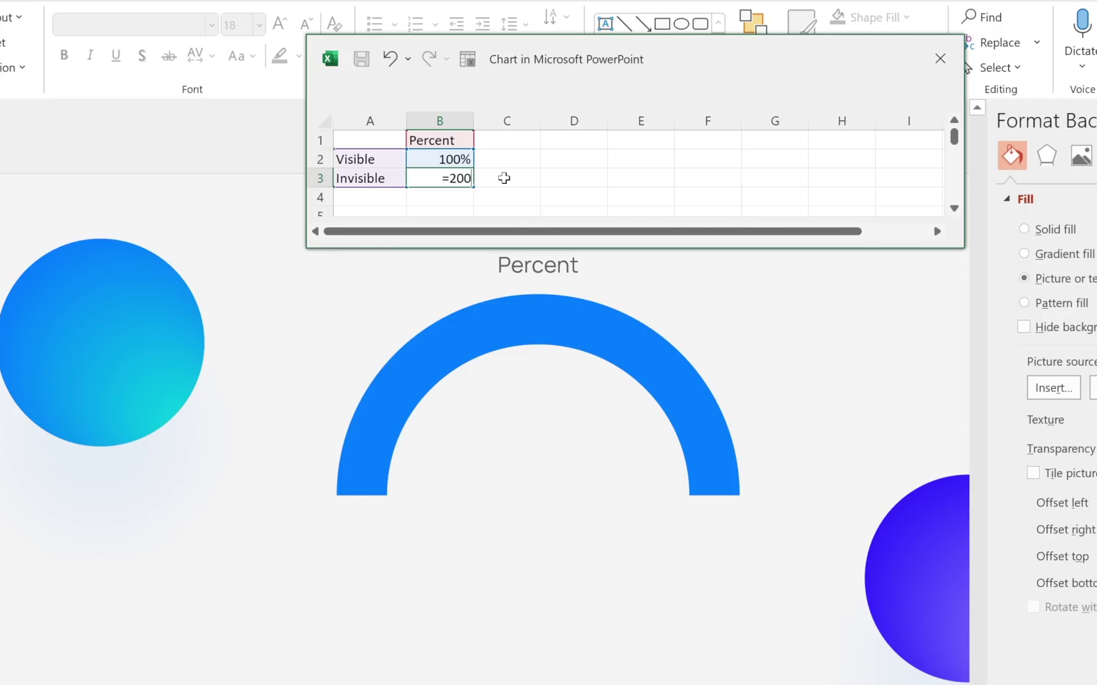
text(%-)
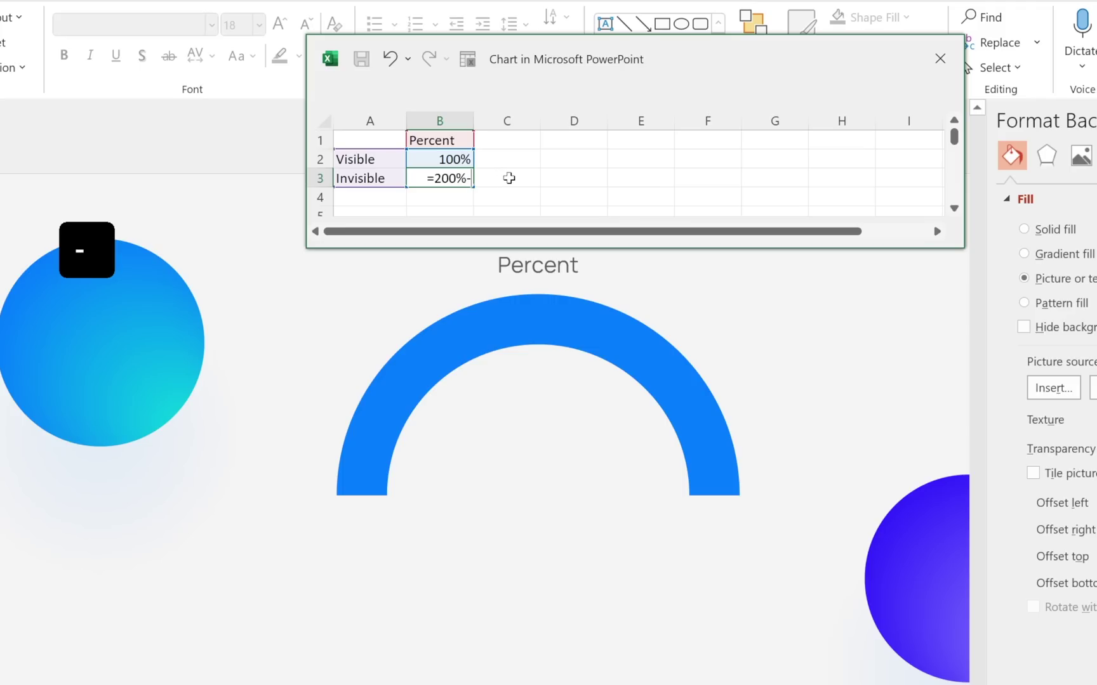
click(455, 158)
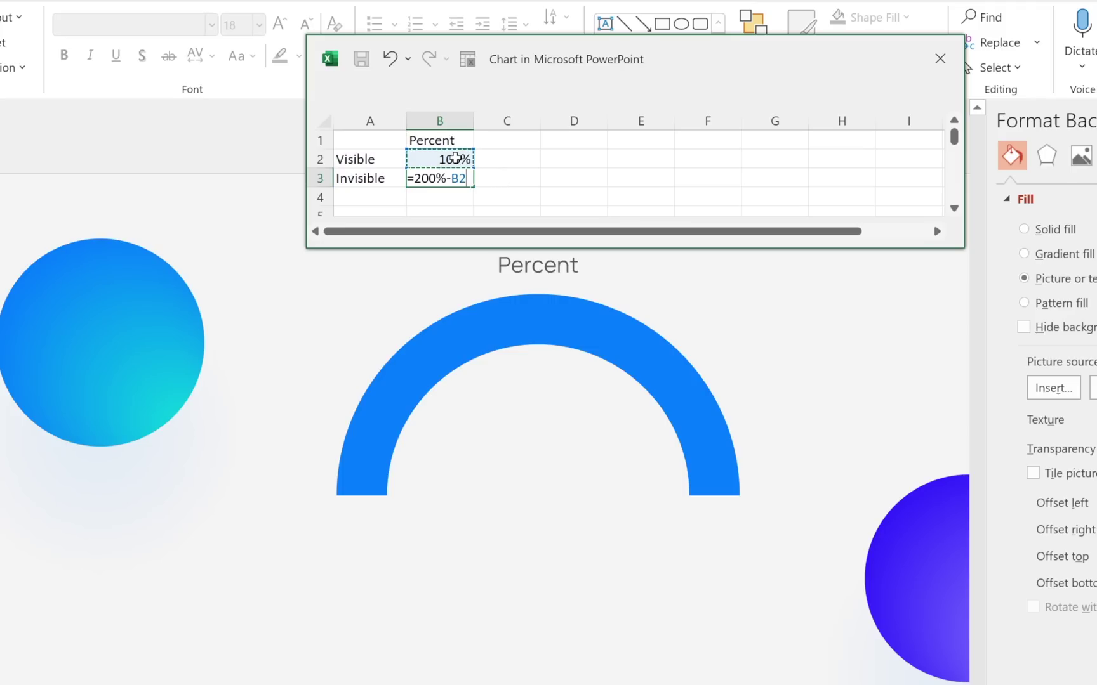
key(Return)
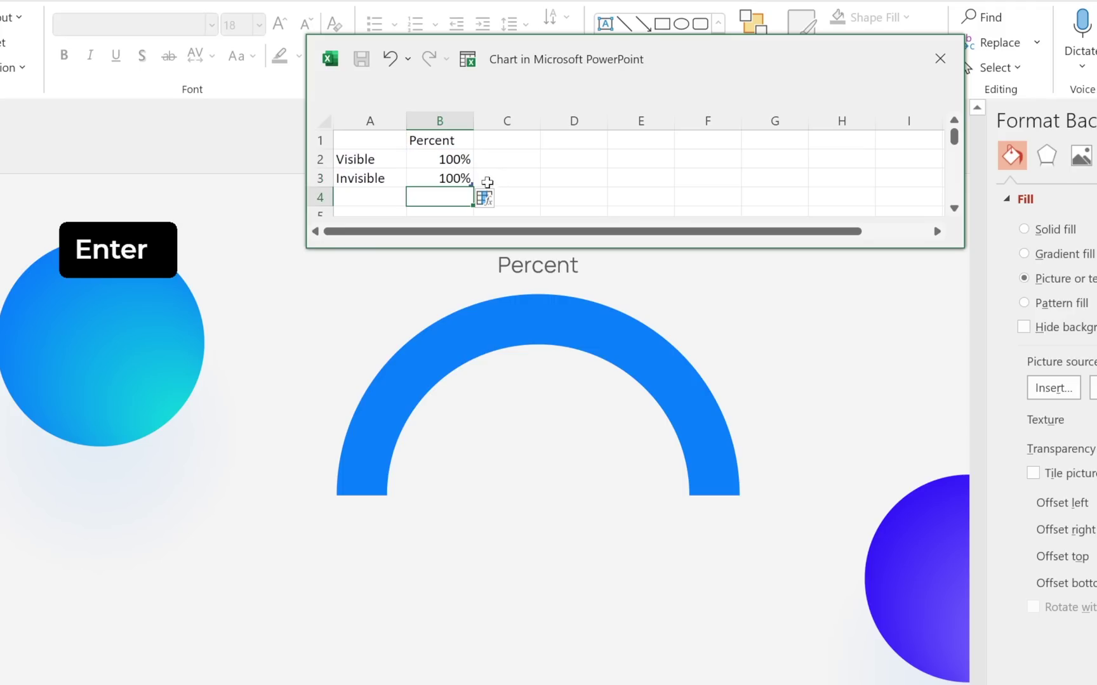
Test the linked arc by setting the Visible value to 75% and 50% in turn
click(450, 159)
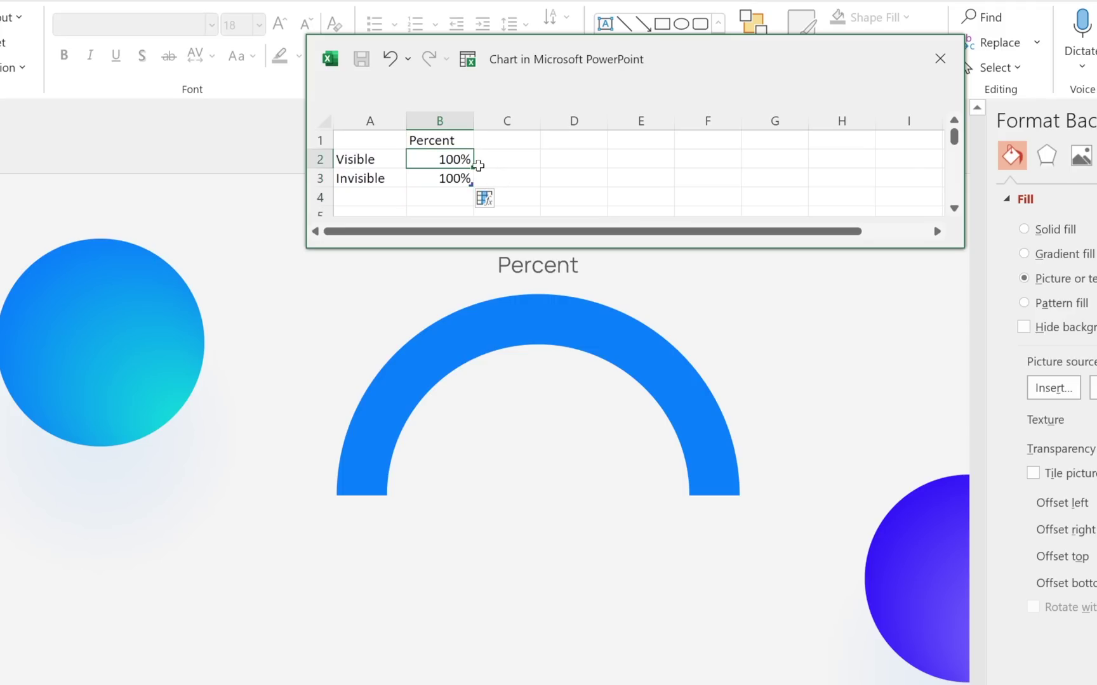
text(75)
key(Return)
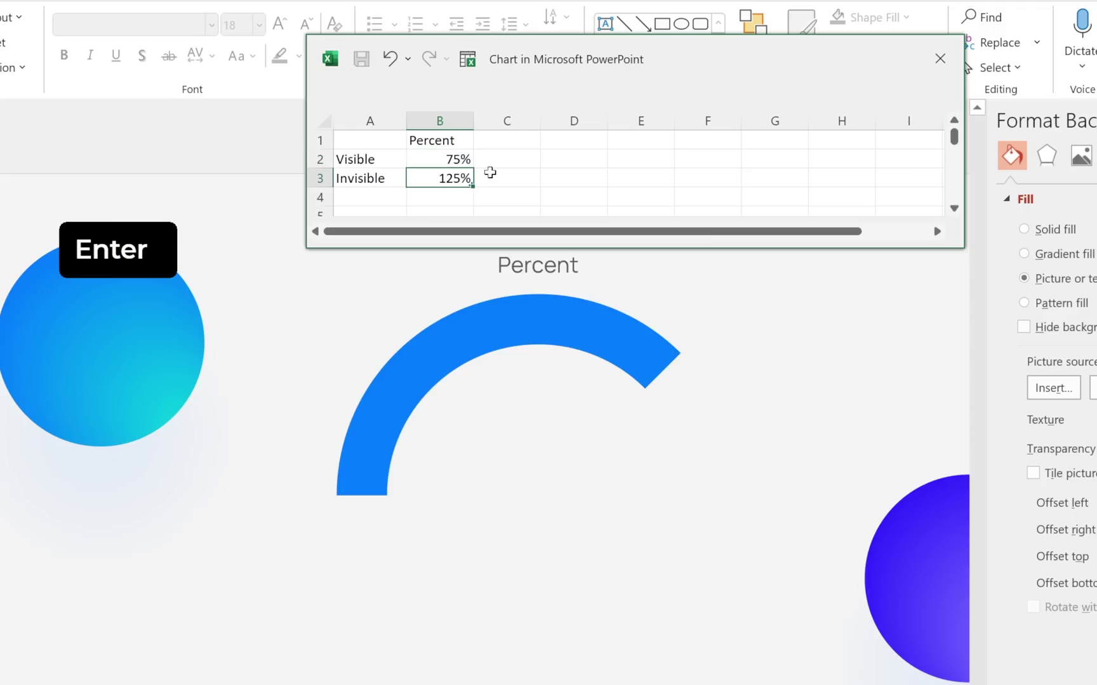
click(452, 159)
text(50)
key(Return)
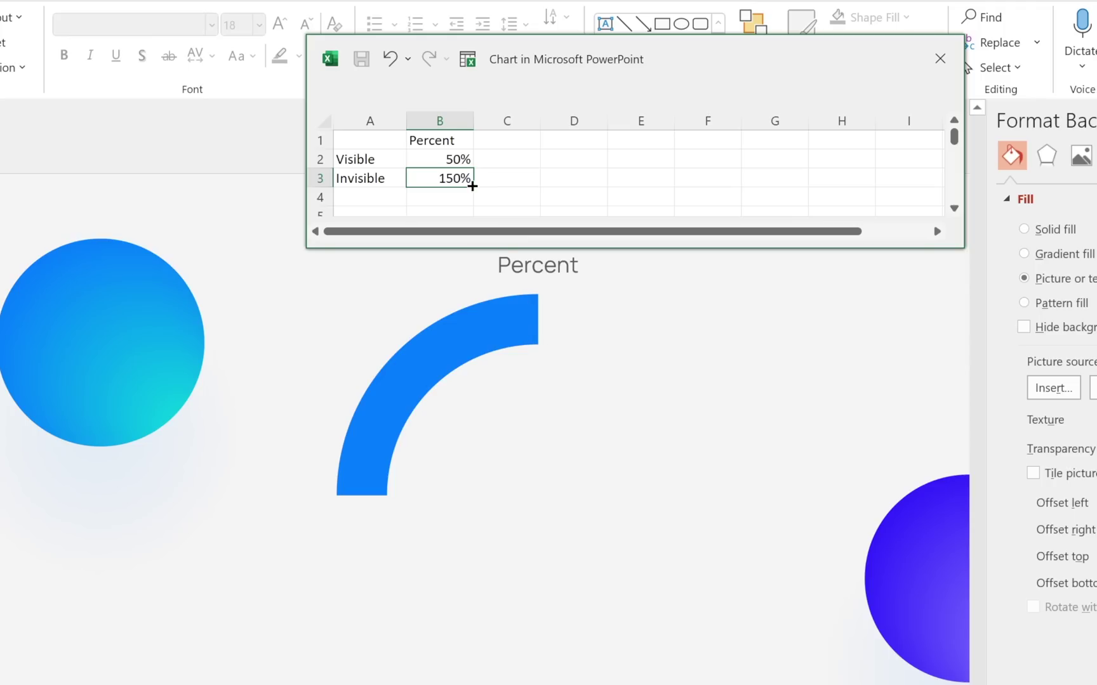
Set the Visible value to 75% and close the chart's data sheet
click(456, 159)
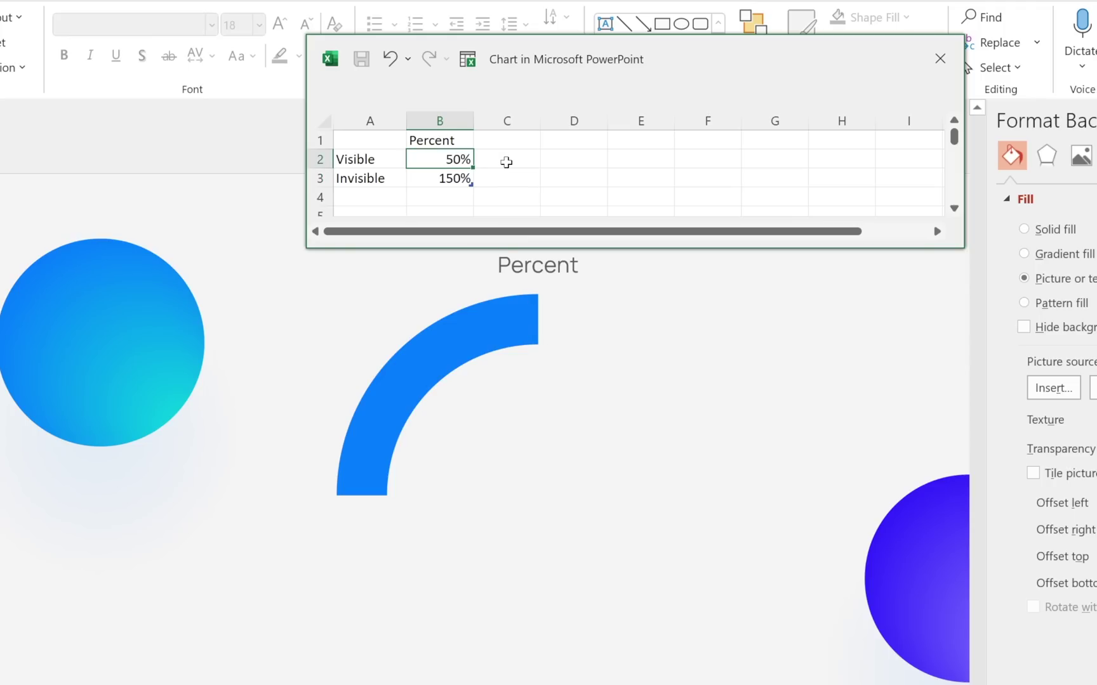
text(75)
key(Return)
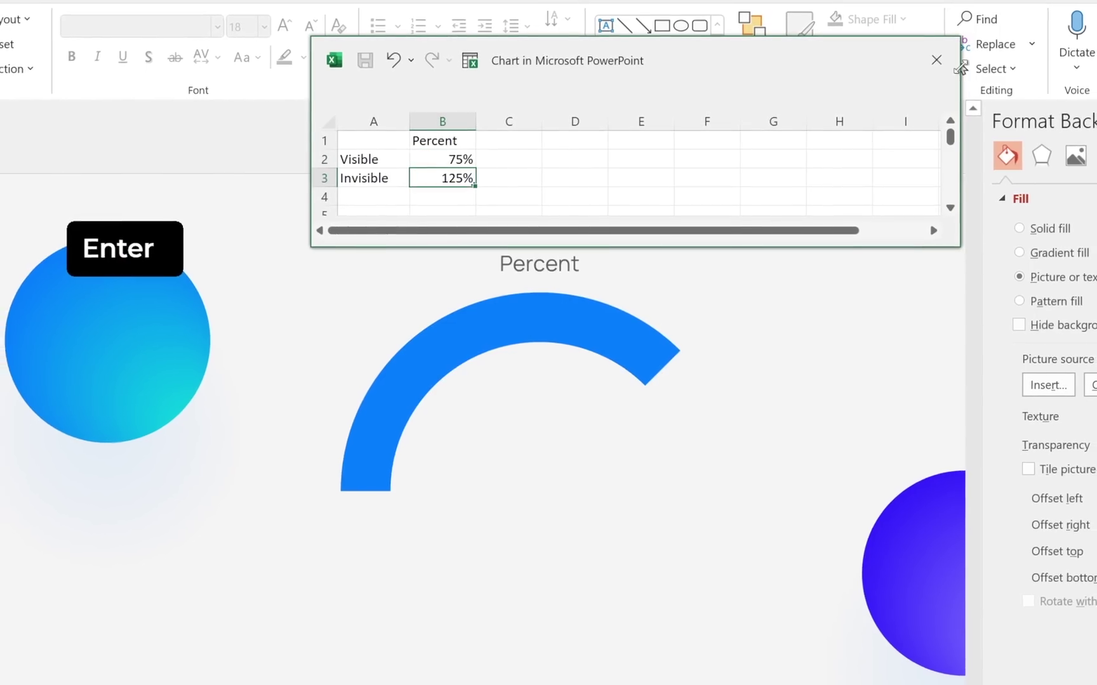
click(936, 59)
Delete the Percent title and the legend from the doughnut chart
click(573, 255)
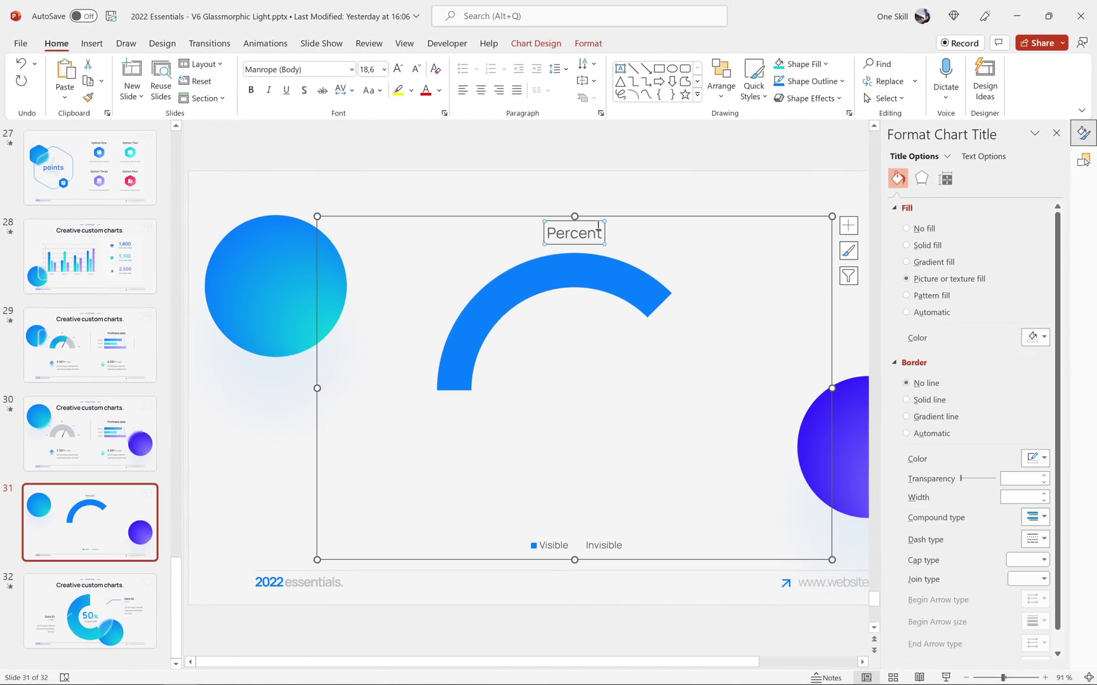
key(BackSpace)
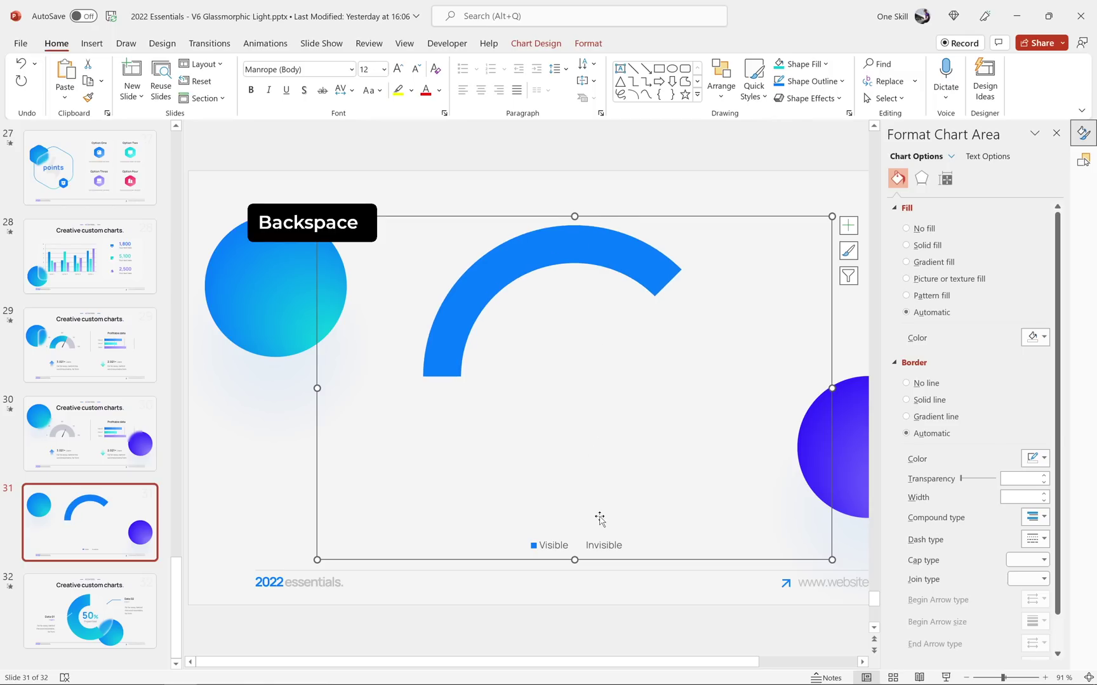
click(596, 547)
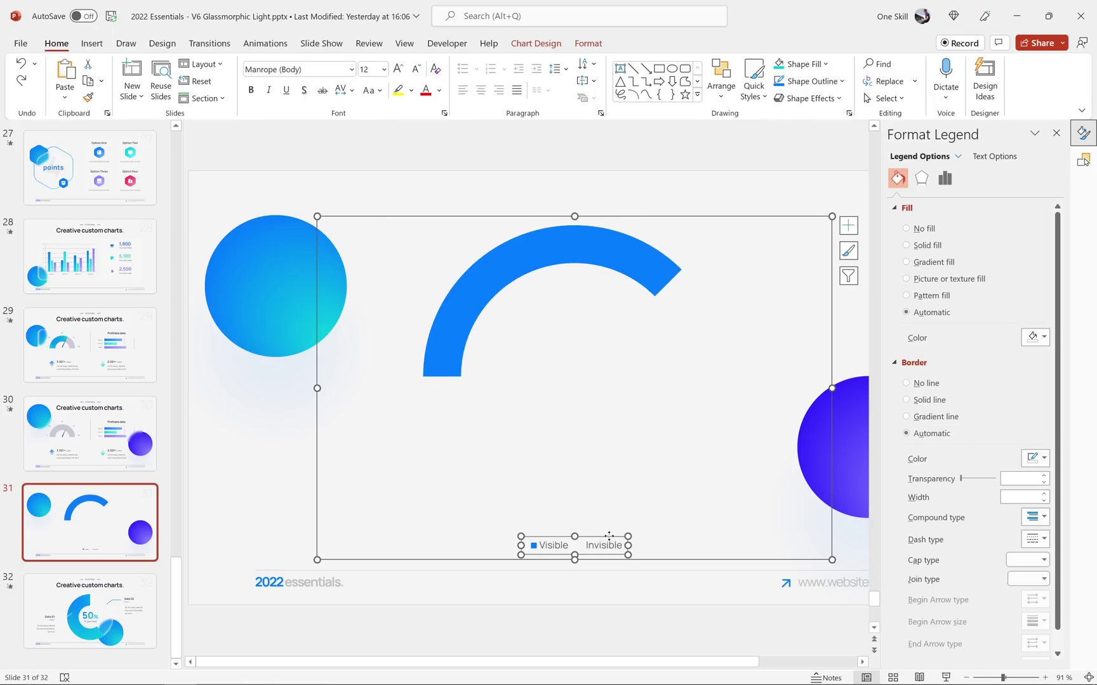
key(BackSpace)
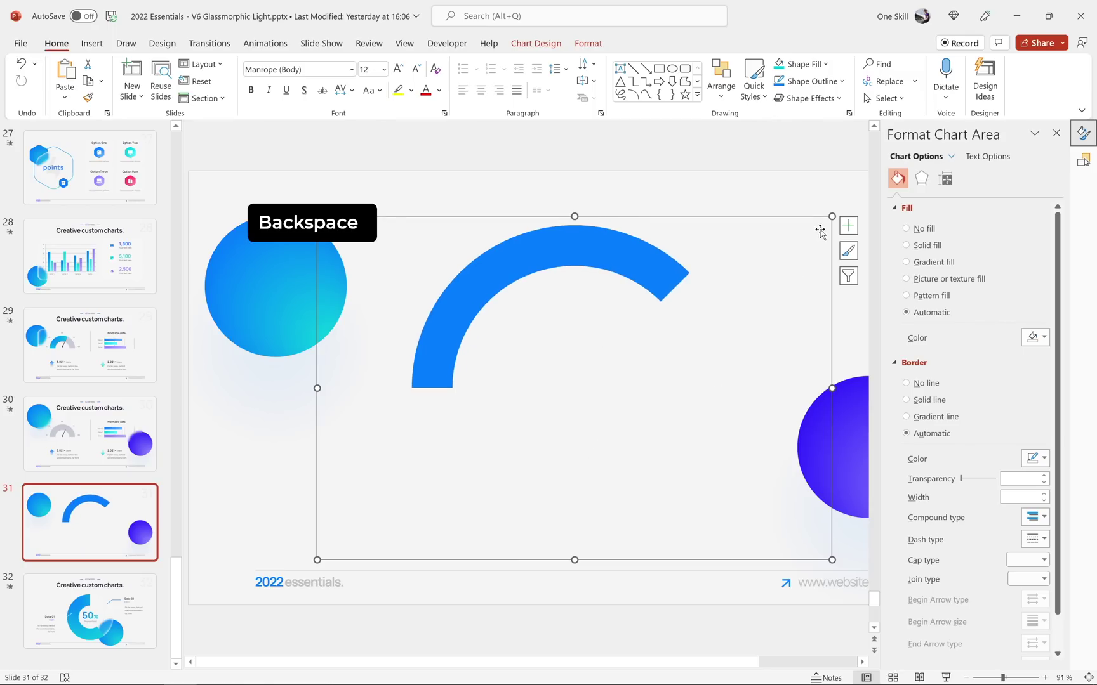
Shrink the doughnut chart and move it up toward the middle of the slide
drag(832, 216, 632, 371)
drag(589, 374, 658, 271)
Select only the doughnut chart's Visible slice to format its fill
click(568, 289)
click(568, 289)
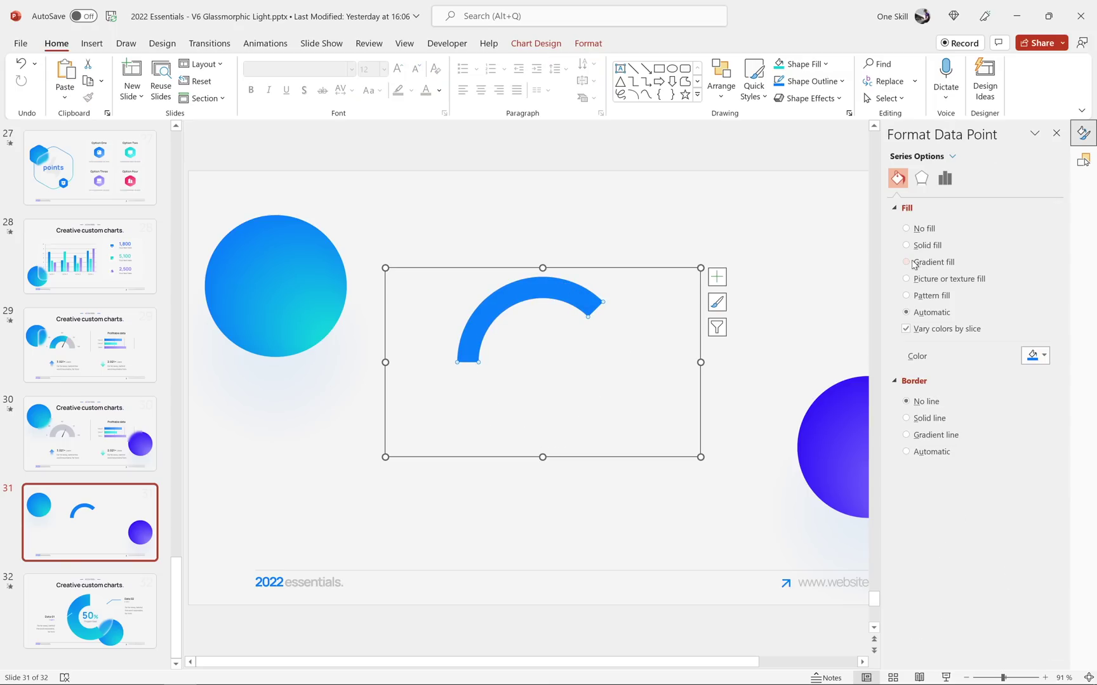